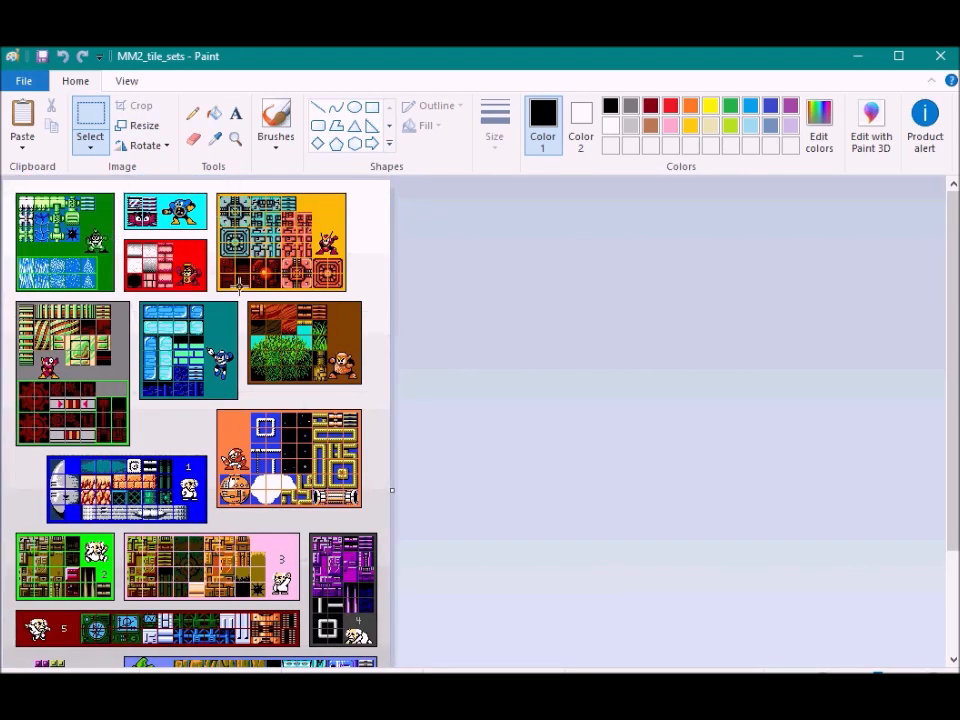
Copy the lavender column tile from section 5 of the MM2 tile sheet into the blank image, enlarge it and move it inward
scroll(180, 220, down, 3)
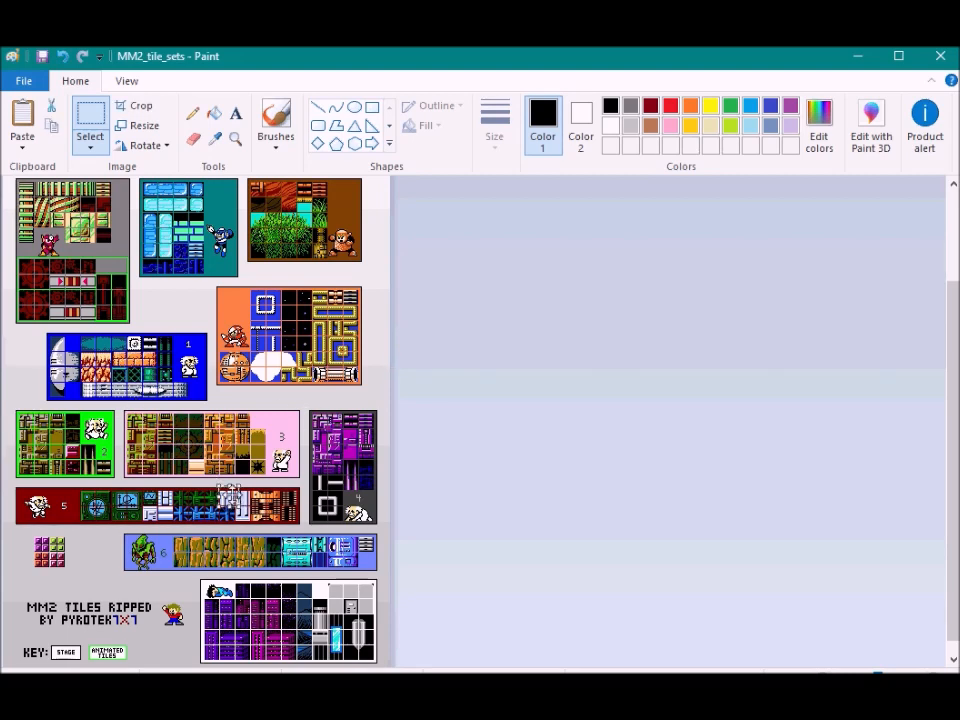
click(369, 620)
key(ctrl+v)
click(141, 108)
key(ctrl+z)
click(139, 125)
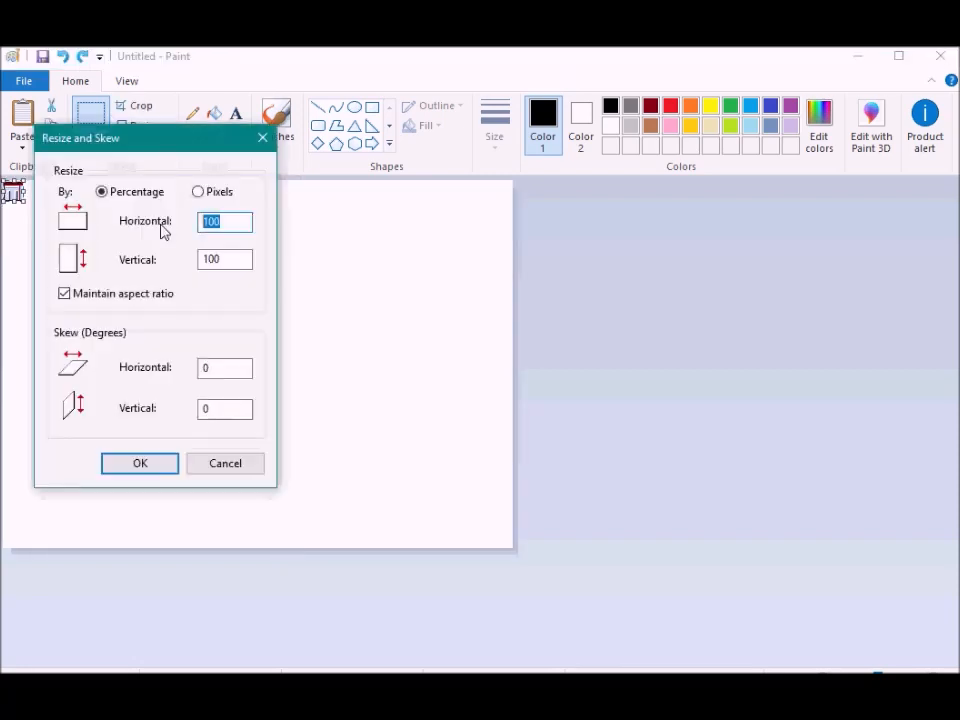
key(Return)
drag(64, 214, 117, 294)
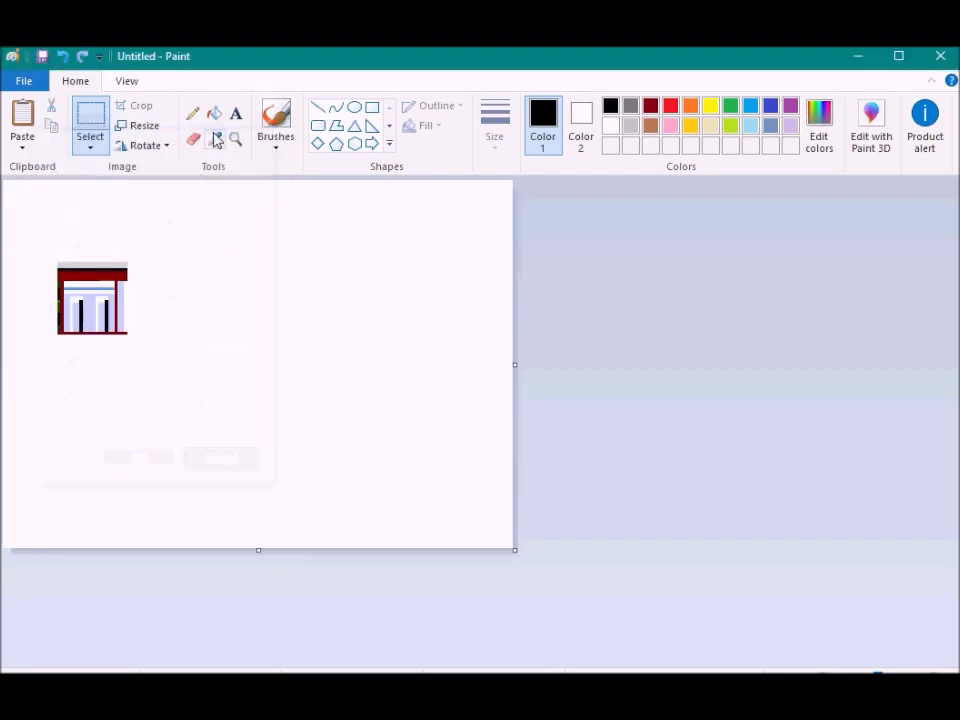
Remove the grey, black and dark red borders around the enlarged tile by making them white
click(630, 127)
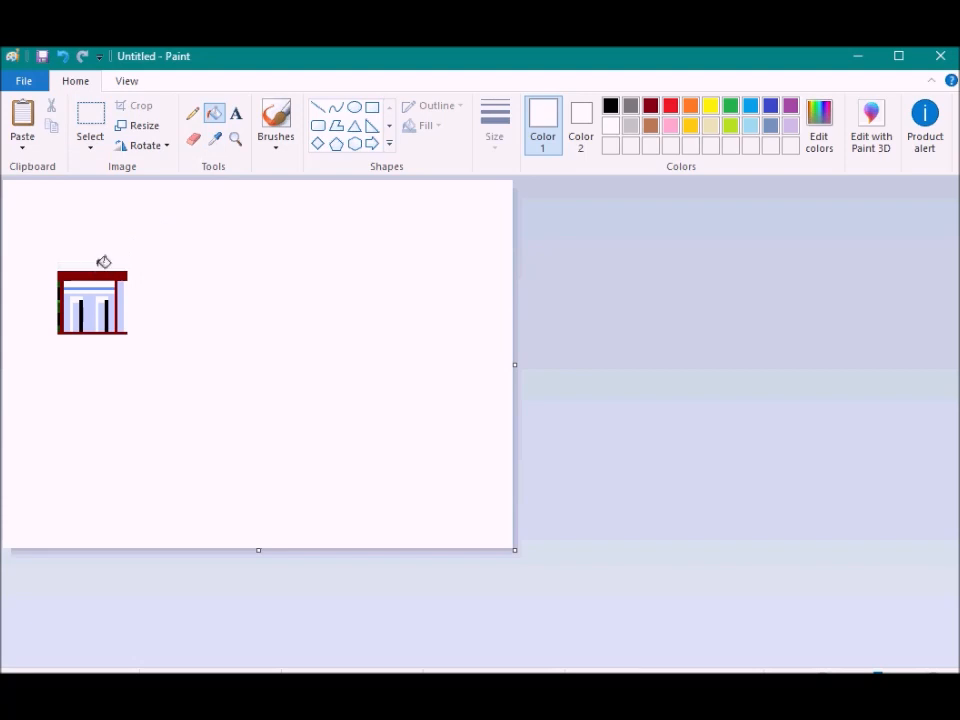
click(102, 271)
click(90, 125)
drag(35, 244, 58, 341)
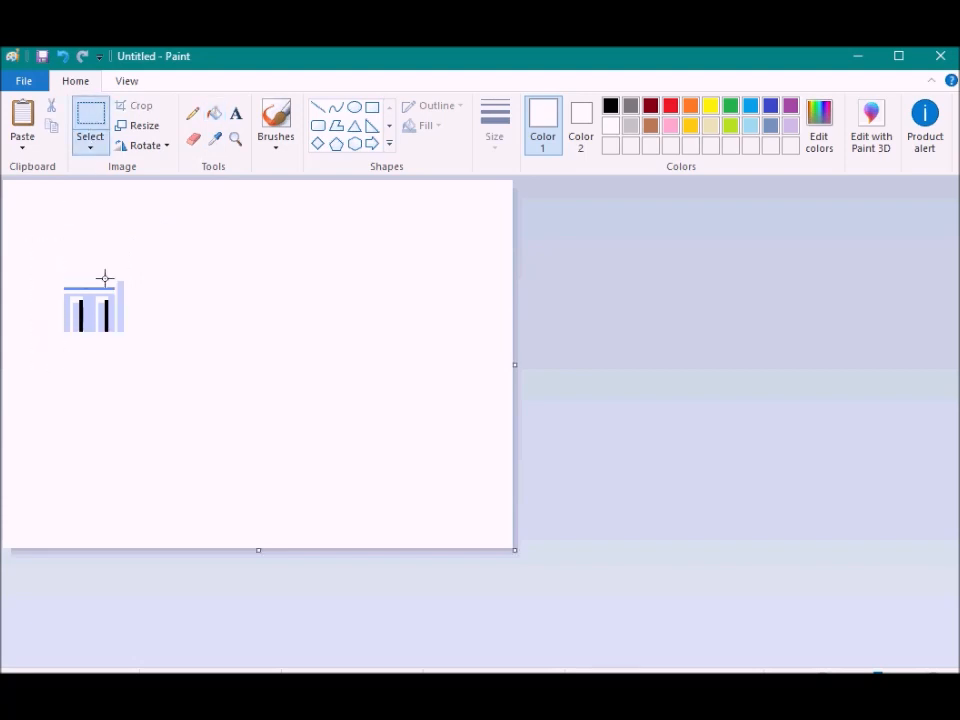
With transparent selection on, remove the extra lavender strip beside the tile and move the tile down the canvas
click(90, 148)
click(140, 311)
drag(196, 245, 116, 392)
click(116, 397)
drag(104, 316, 190, 425)
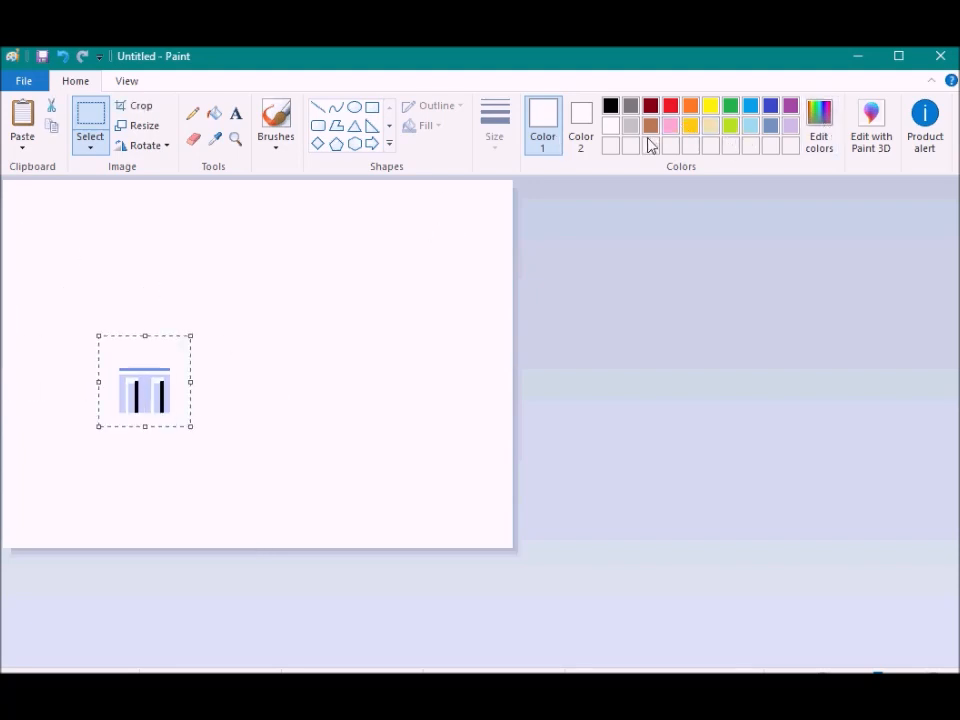
Recolour the tile's blue line grey, and fill the band above it with grey RGB 150, 150, 150
click(815, 120)
click(671, 328)
click(311, 499)
click(214, 113)
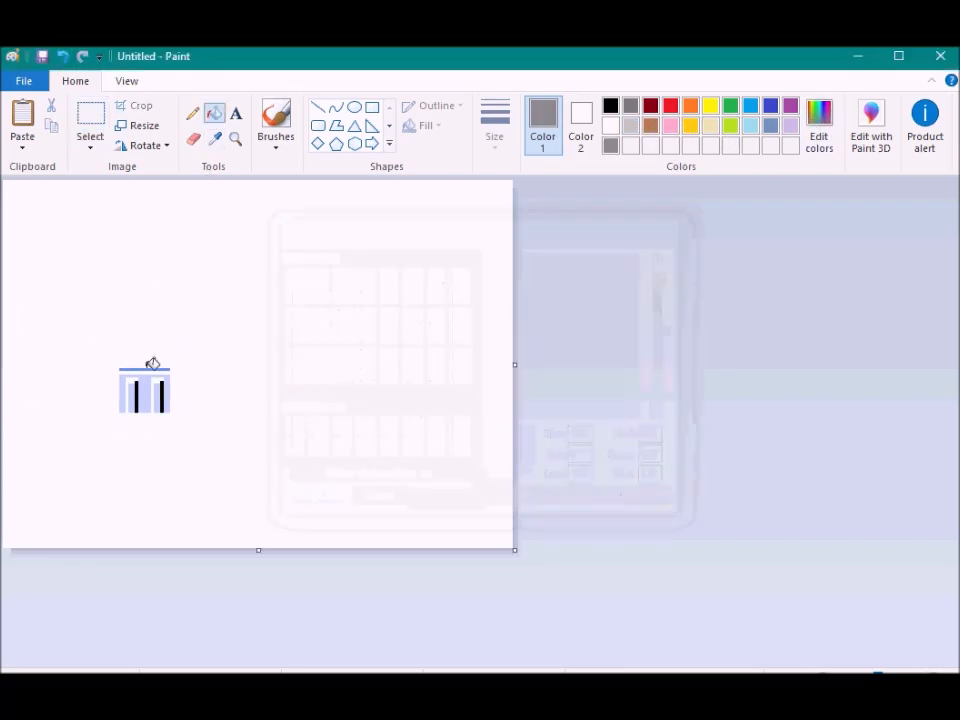
click(819, 125)
click(673, 321)
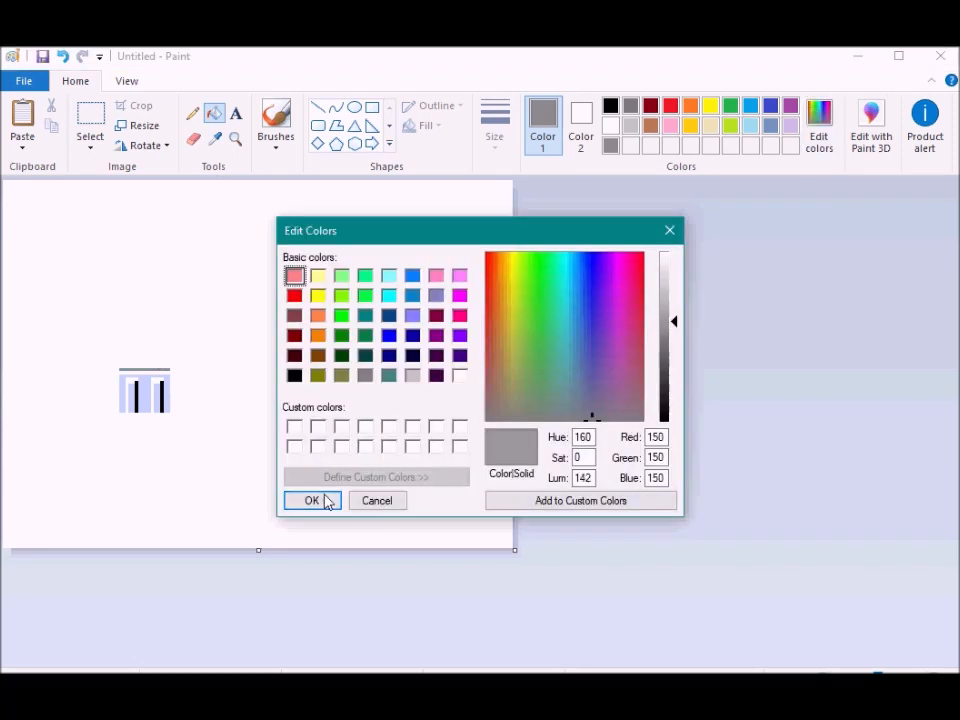
click(315, 500)
click(148, 366)
Fill the thin line beneath the tile's top band with dark grey RGB 106, 106, 106
click(819, 125)
click(673, 352)
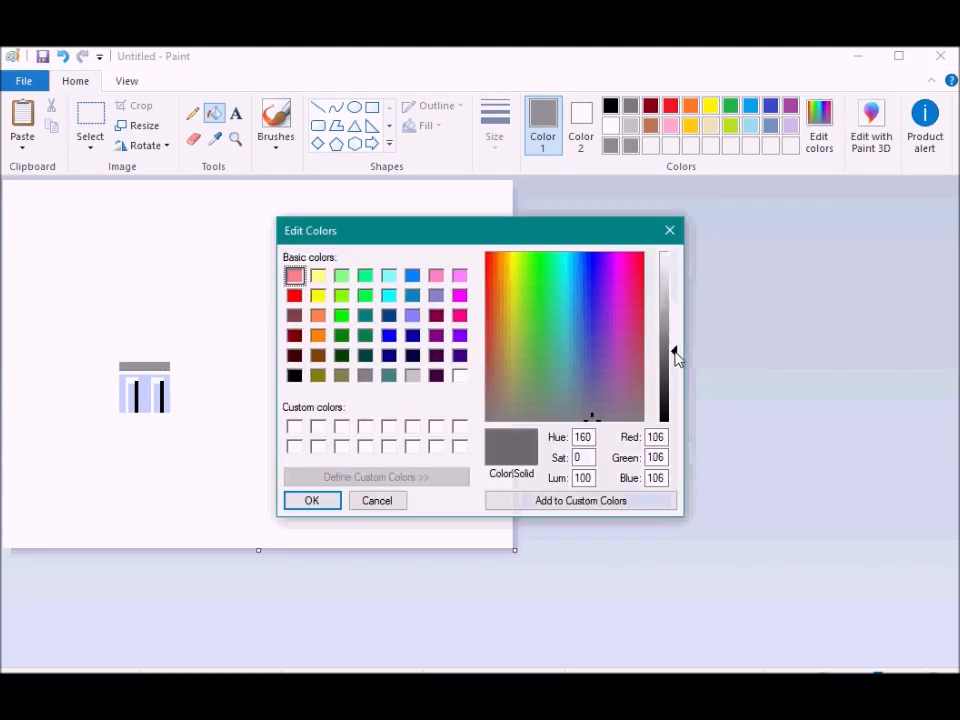
click(311, 499)
click(168, 369)
Fill the tile's lavender body with blue-grey RGB 104, 116, 138
click(819, 125)
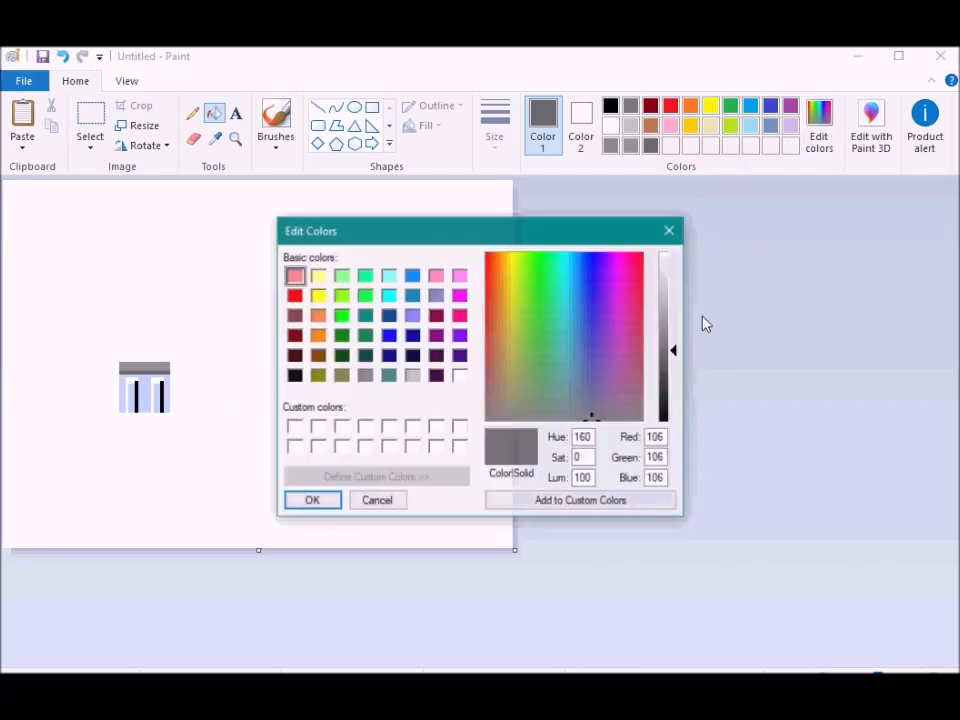
click(581, 397)
click(673, 339)
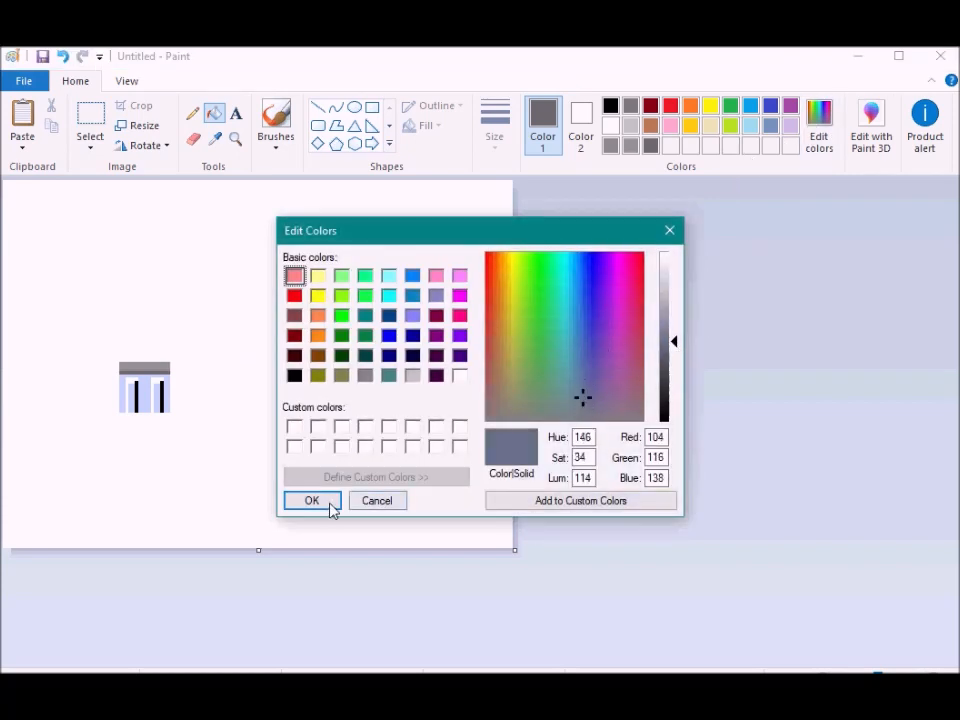
click(311, 500)
click(150, 392)
Recolour the tile's inner column strips dark blue-grey and the white highlights a slightly lighter blue-grey
click(822, 123)
click(672, 366)
click(325, 499)
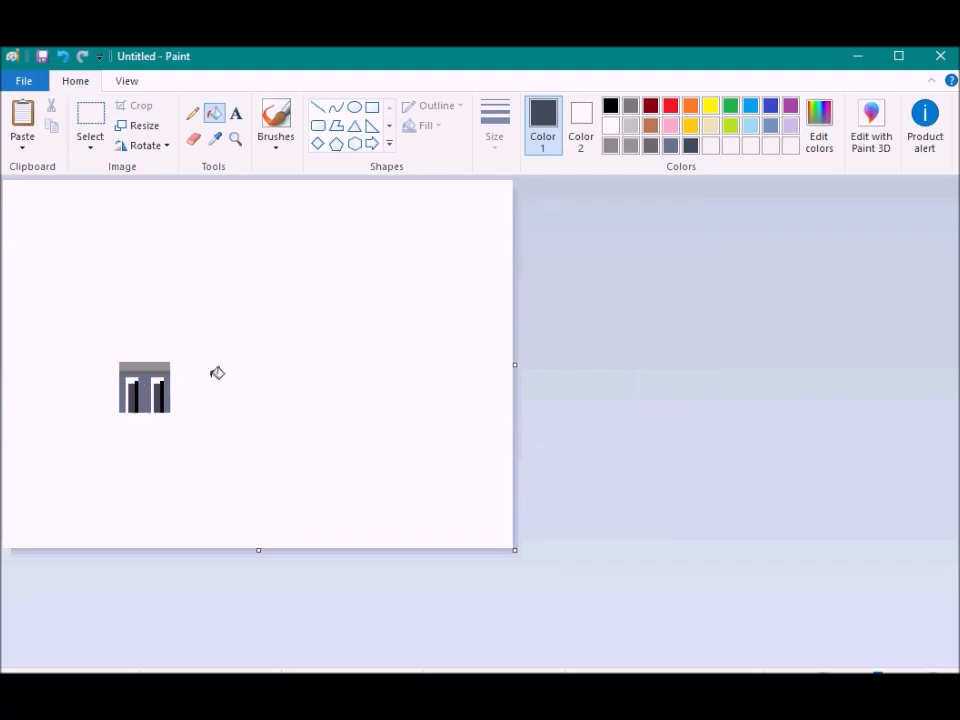
click(828, 126)
click(673, 364)
click(311, 499)
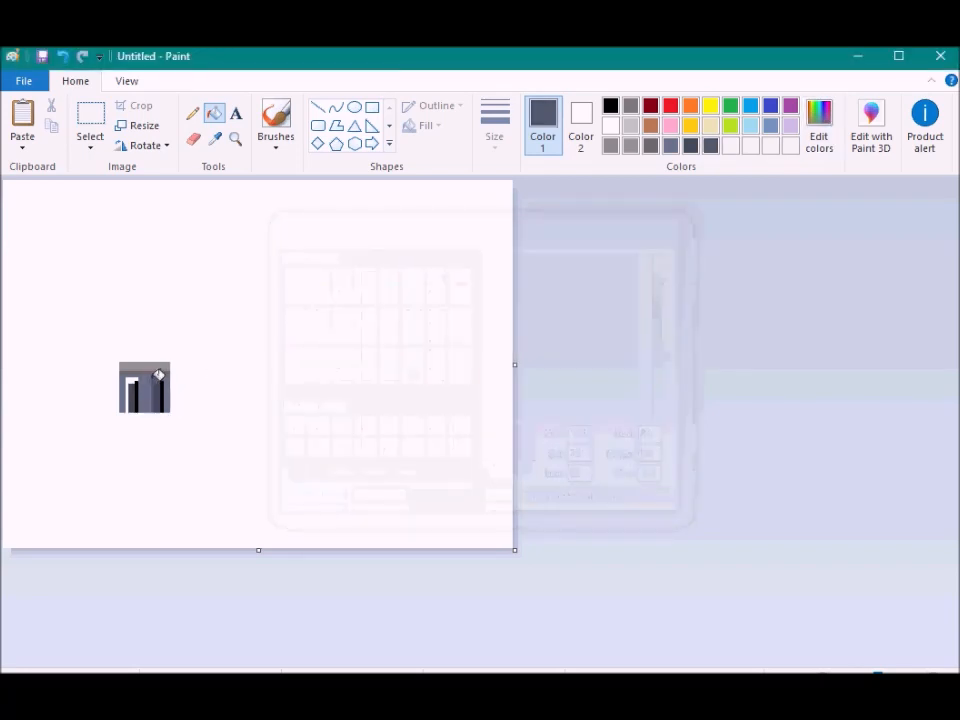
Move the recoloured tile to the canvas's lower left corner and paste copies beside it as a floor strip
click(90, 118)
mouse_move(99, 304)
mouse_down()
mouse_move(182, 412)
mouse_move(14, 540)
mouse_move(68, 479)
mouse_up()
key(ctrl+c)
key(ctrl+v)
drag(60, 266, 145, 467)
key(ctrl+v)
drag(38, 250, 175, 451)
click(347, 408)
Copy the group of floor tiles and paste it repeatedly until the floor spans the full canvas width
drag(235, 523, 44, 410)
drag(191, 477, 135, 531)
key(ctrl+c)
key(ctrl+v)
drag(93, 260, 237, 547)
key(ctrl+v)
drag(130, 256, 387, 517)
key(ctrl+v)
drag(137, 244, 566, 528)
click(718, 363)
Paste the floor strip into the MM_teleporter image, in the empty area beside the black-centred teleporter
mouse_move(476, 647)
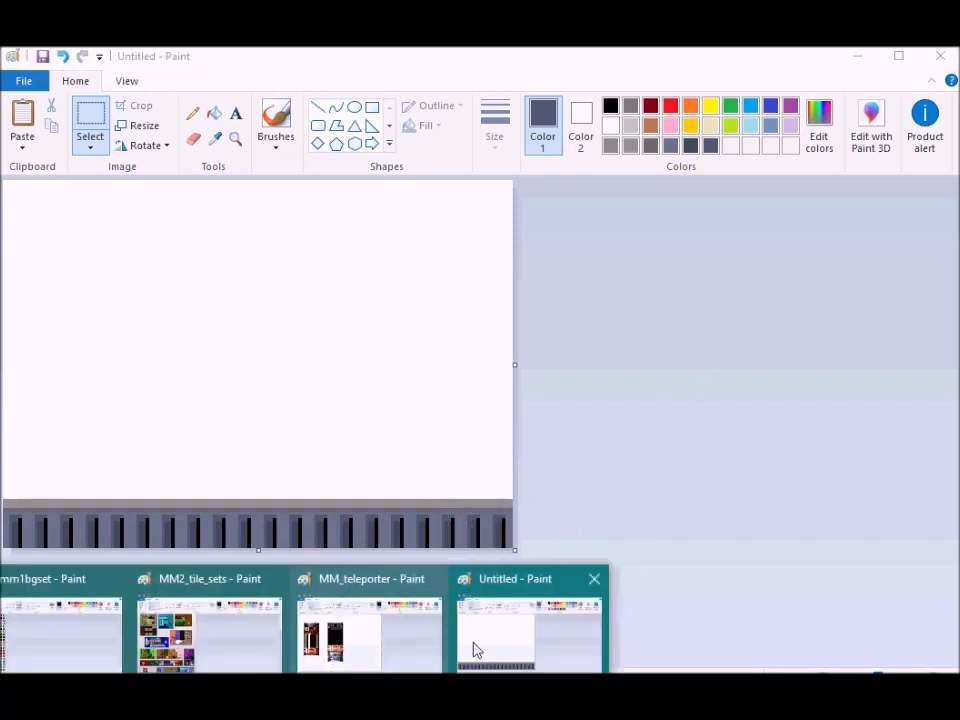
click(369, 643)
key(ctrl+v)
drag(90, 233, 442, 238)
click(606, 244)
drag(156, 362, 189, 476)
click(256, 306)
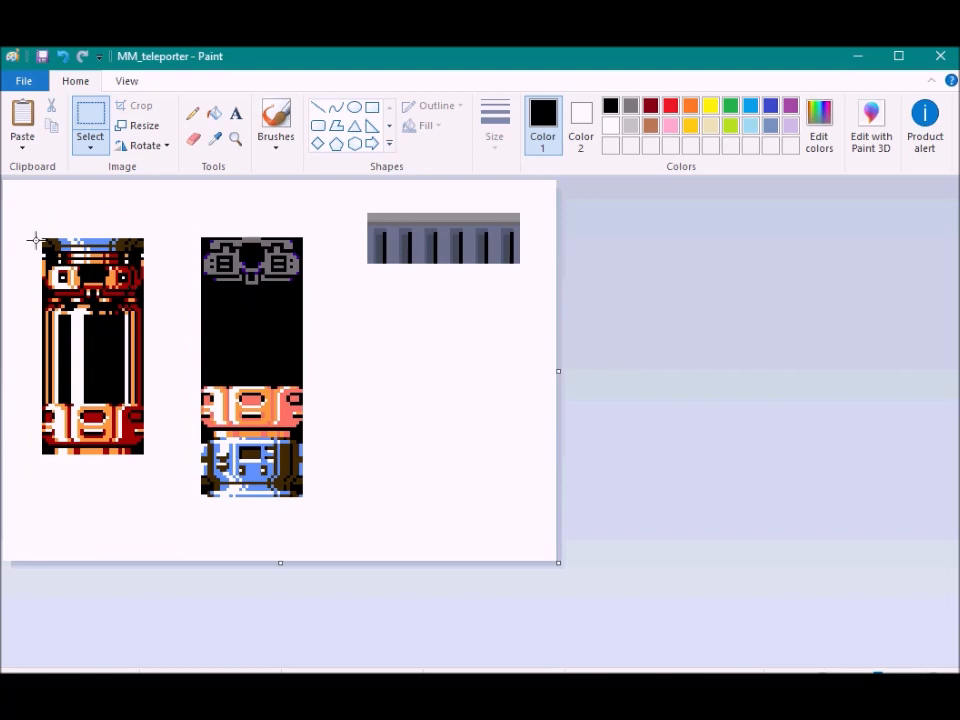
Detach the blue strip from the top of the red teleporter and move it above the teleporter
drag(165, 251, 165, 251)
drag(156, 247, 150, 212)
key(ctrl+z)
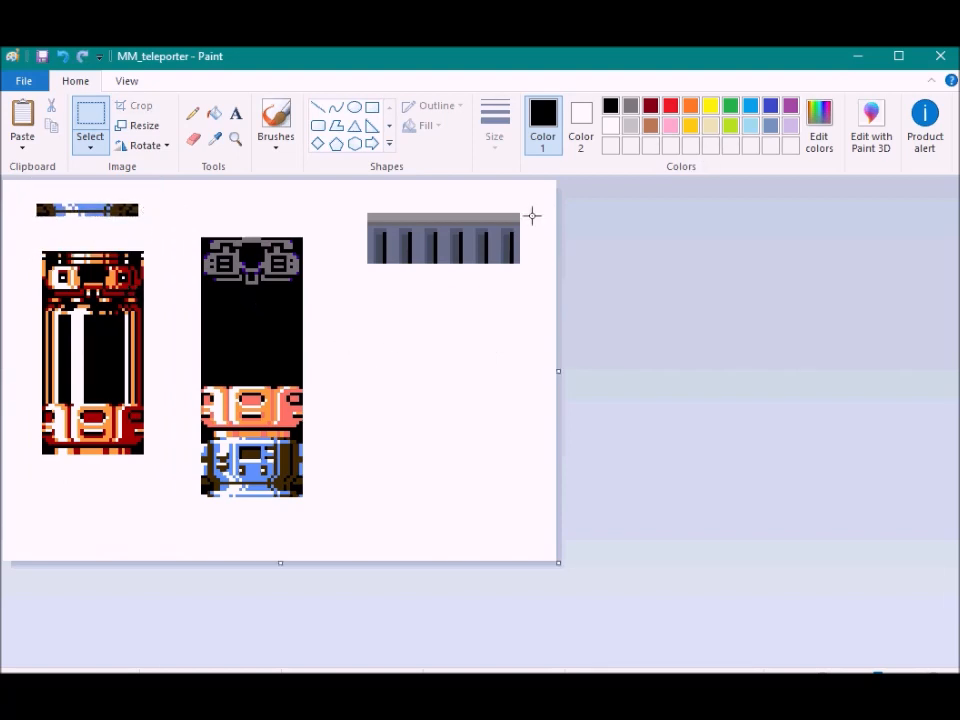
Copy the red teleporter into the untitled floor image and place it above the floor
drag(122, 342, 169, 471)
key(ctrl+c)
mouse_move(450, 643)
click(525, 632)
key(ctrl+v)
mouse_move(79, 281)
mouse_down()
mouse_move(69, 382)
mouse_move(81, 394)
mouse_move(226, 317)
mouse_up()
Copy the cyan machine block from section 6 of the MM2 tile sheet into MM_teleporter, scale it to 350% and move it below the floor strip
click(261, 645)
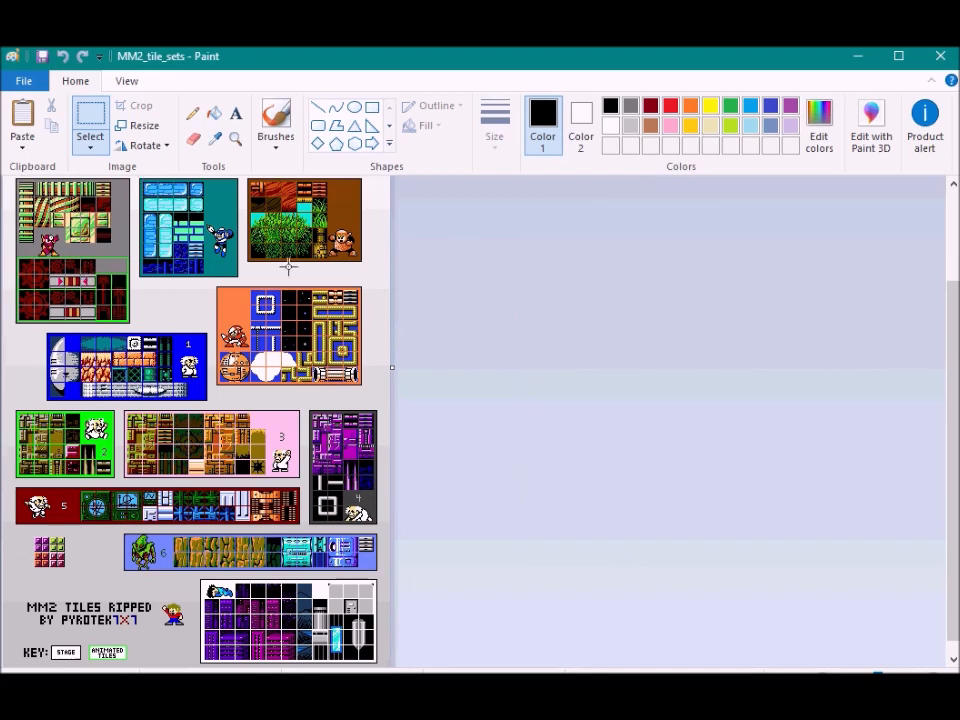
scroll(285, 342, down, 1)
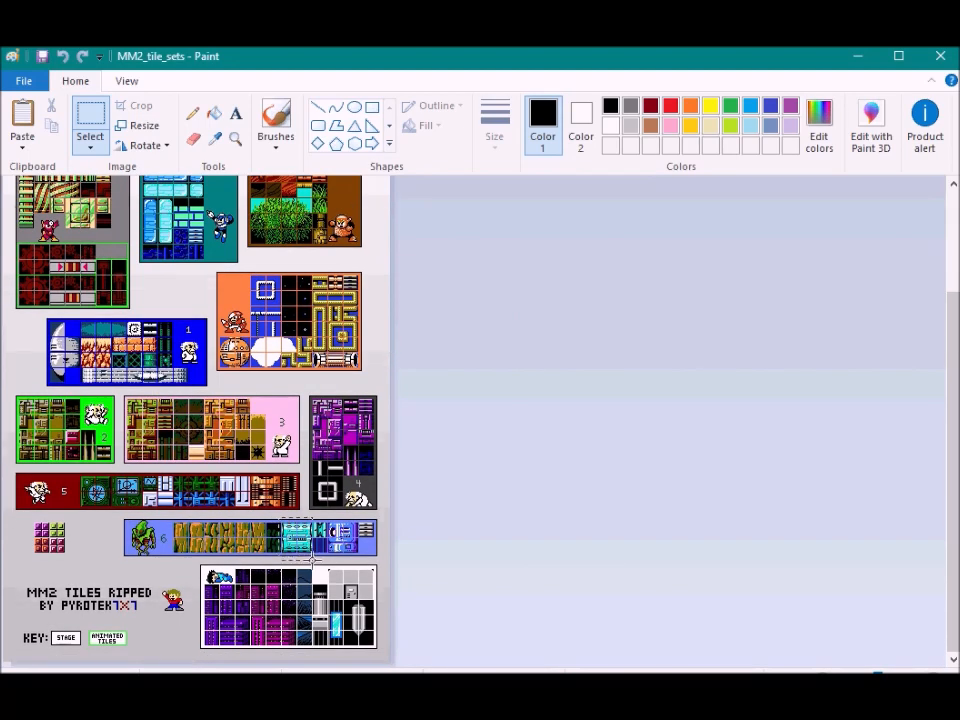
click(386, 639)
key(ctrl+v)
click(145, 126)
text(350)
key(Return)
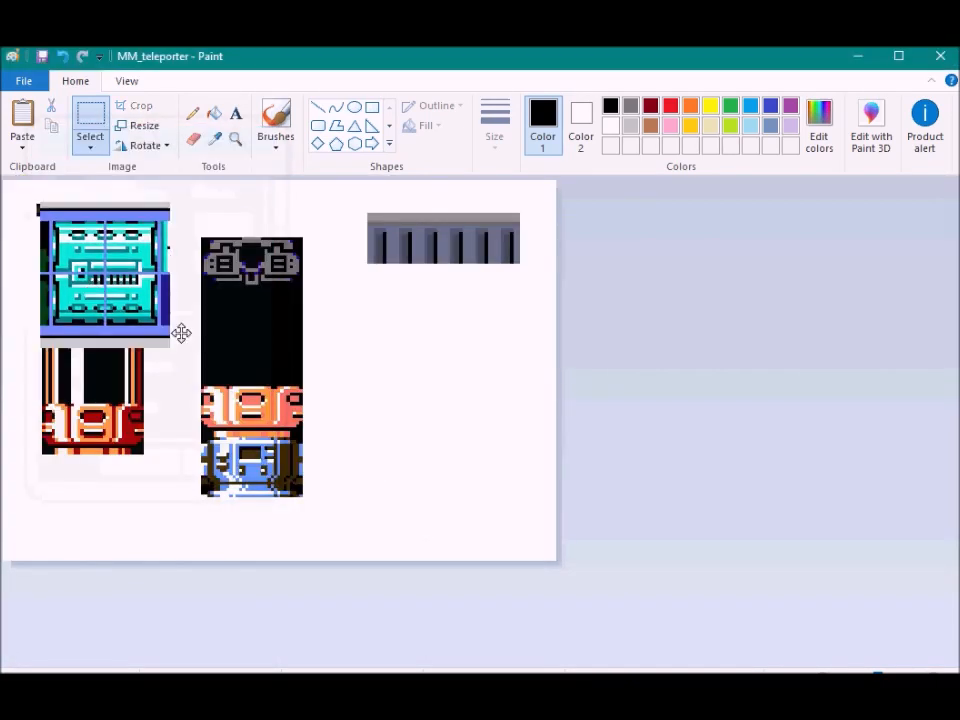
drag(60, 265, 470, 452)
Delete the excess border pieces on all sides of the cyan block
key(Delete)
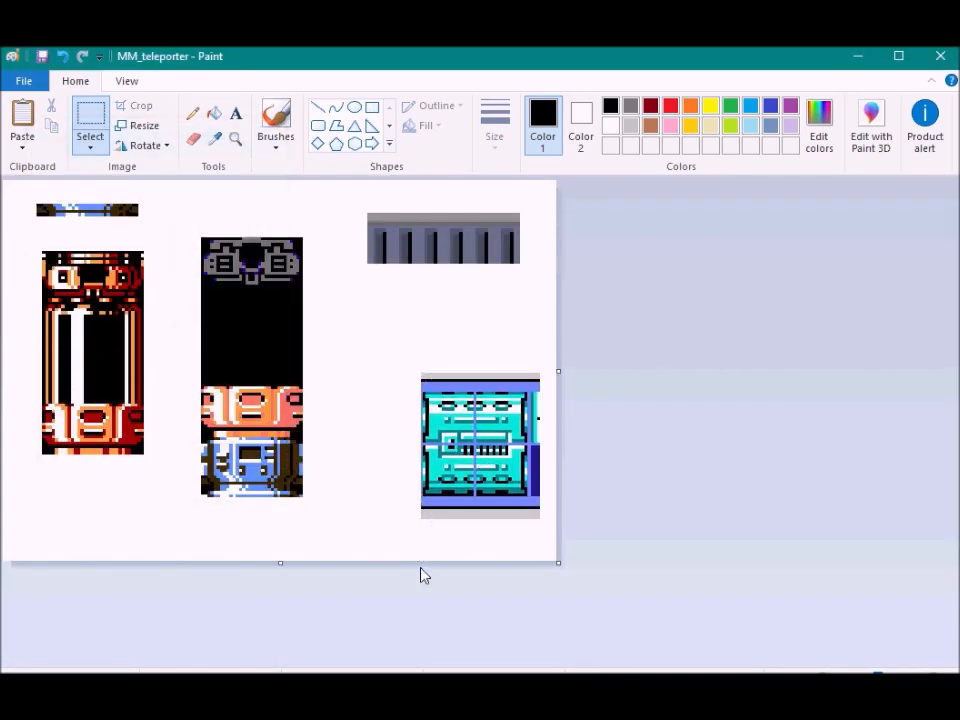
drag(544, 343, 533, 547)
key(Delete)
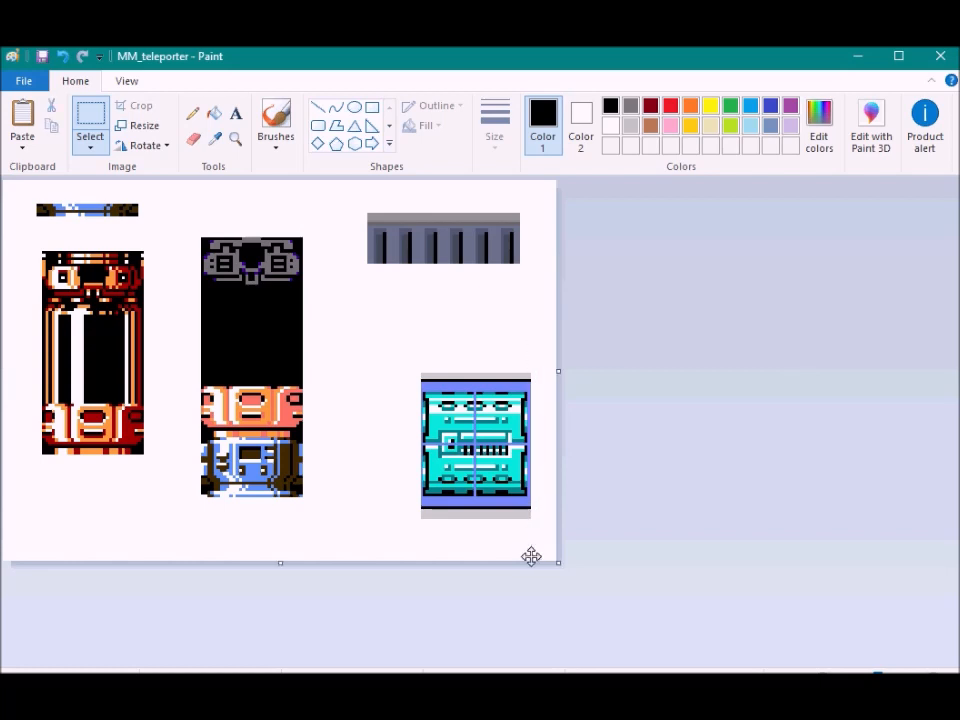
drag(409, 527, 548, 500)
key(Delete)
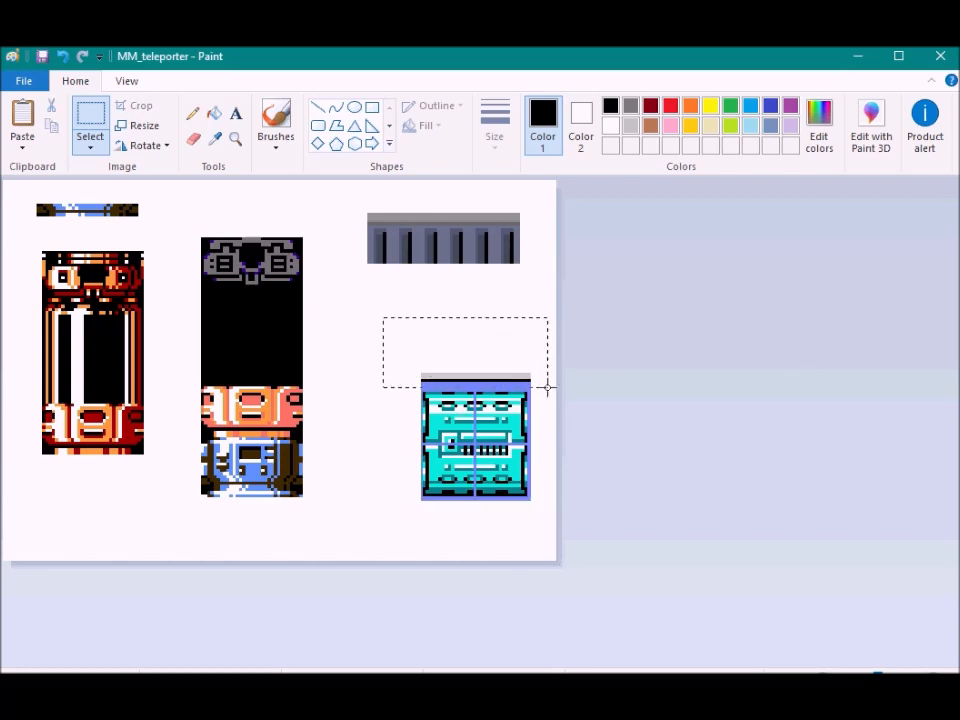
key(Delete)
Fill the blue grid lines around and through the cyan block with white
click(214, 113)
click(520, 390)
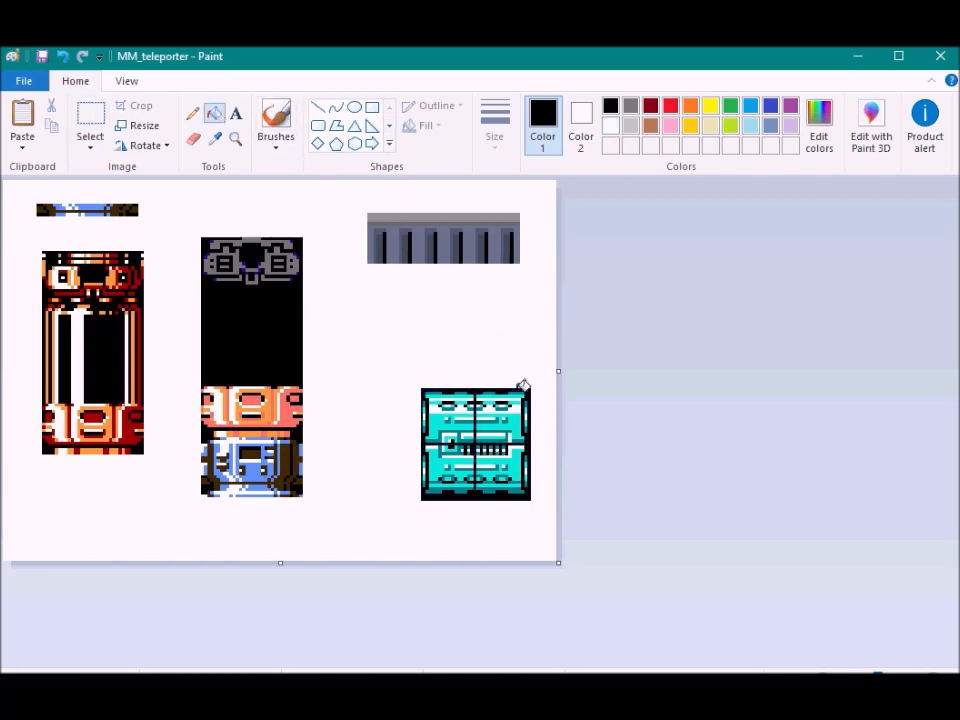
click(610, 125)
click(524, 391)
click(90, 120)
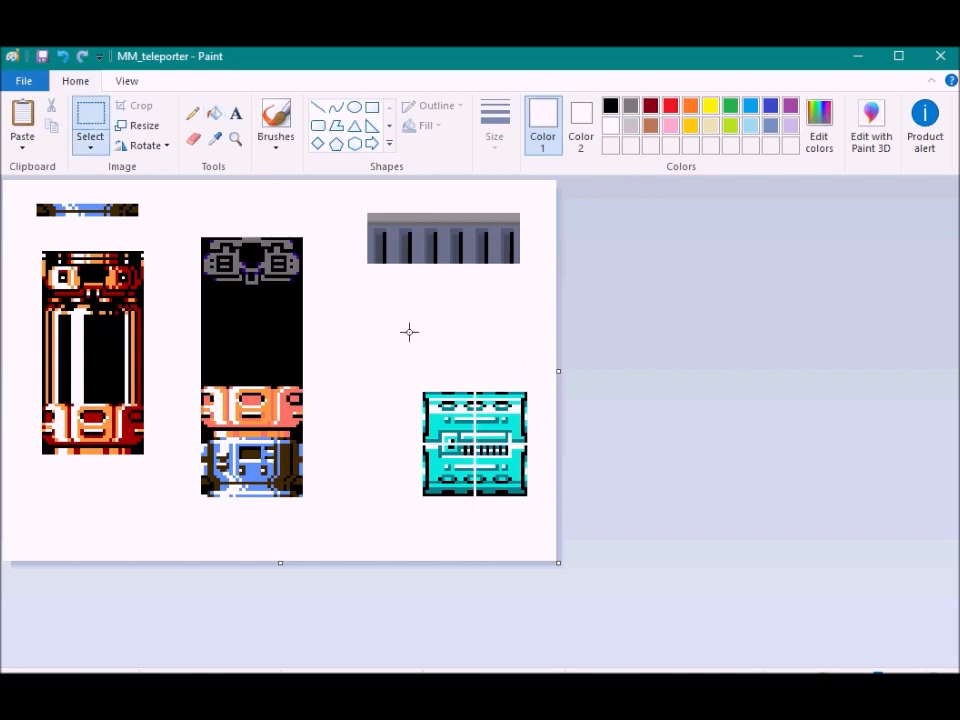
drag(477, 534, 476, 544)
drag(441, 497, 445, 498)
key(ctrl+z)
Join the four quarters of the cyan block by moving its pieces together over the white seams
click(91, 142)
click(124, 251)
drag(461, 521, 476, 554)
drag(442, 478, 445, 479)
mouse_move(372, 319)
mouse_down()
mouse_move(558, 417)
mouse_move(577, 506)
mouse_up()
drag(493, 415, 493, 418)
Copy the joined cyan block into the untitled image and stand it on the floor beside the teleporter
drag(341, 310, 555, 507)
key(ctrl+c)
click(491, 654)
key(ctrl+v)
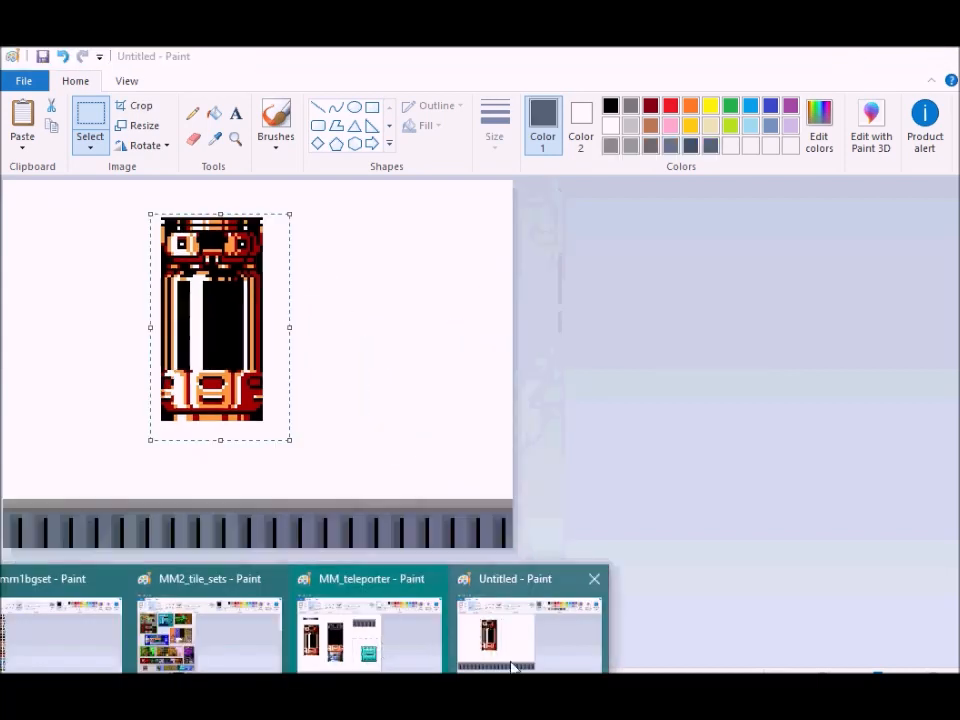
mouse_move(60, 271)
mouse_down()
mouse_move(338, 421)
mouse_move(330, 433)
mouse_up()
Copy the spike tiles from section 2 of the MM2 tile sheet into the untitled image
mouse_move(341, 585)
click(221, 662)
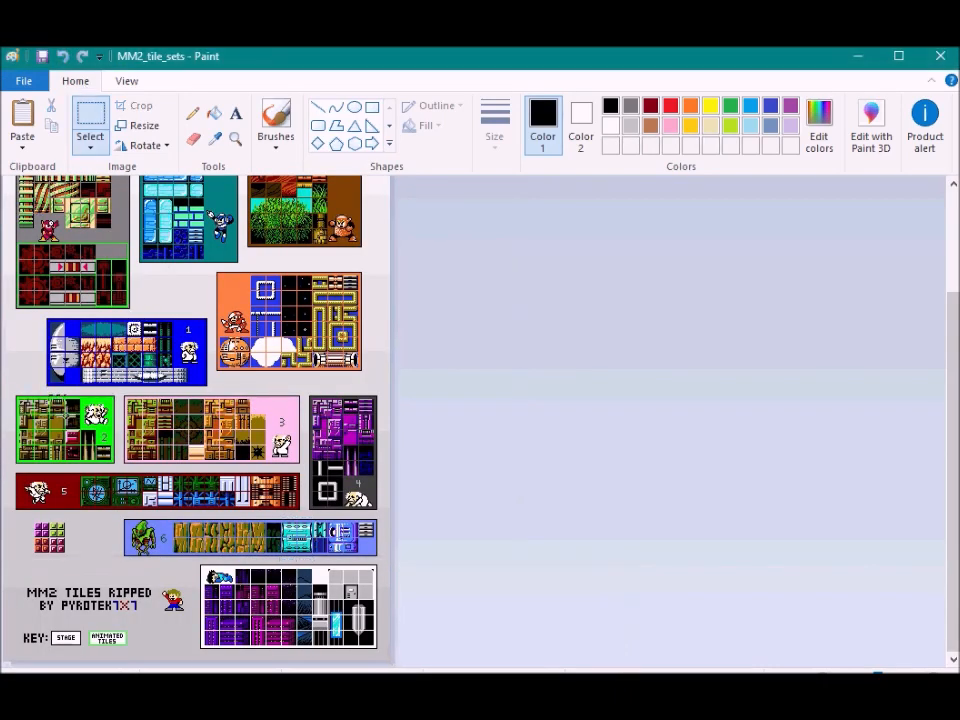
drag(83, 467, 98, 472)
click(525, 632)
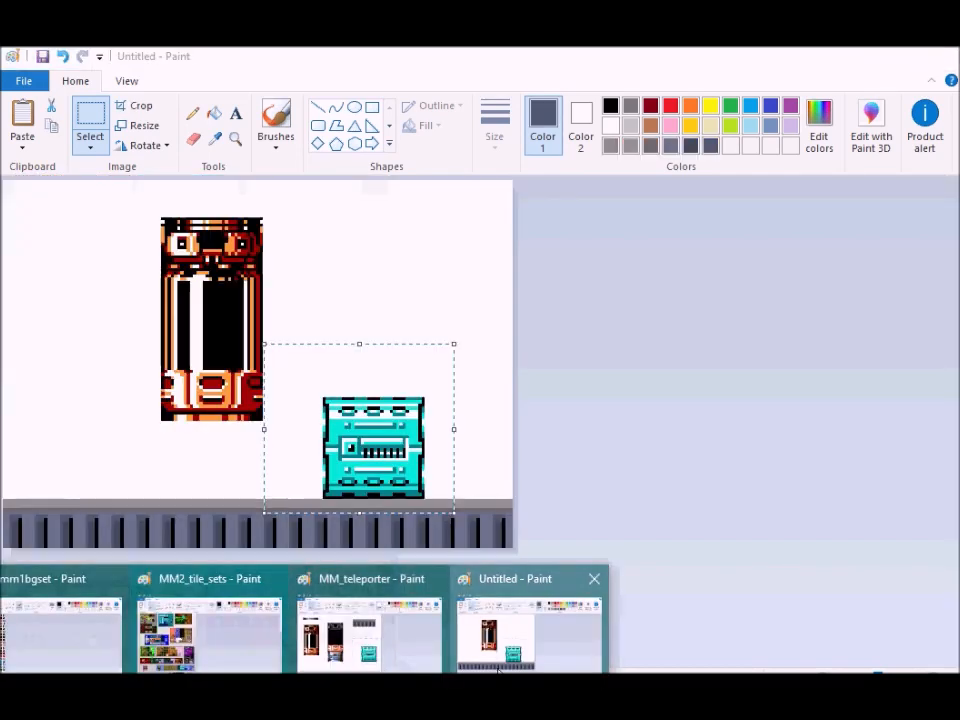
key(ctrl+v)
click(140, 125)
double_click(224, 220)
text(350)
key(Return)
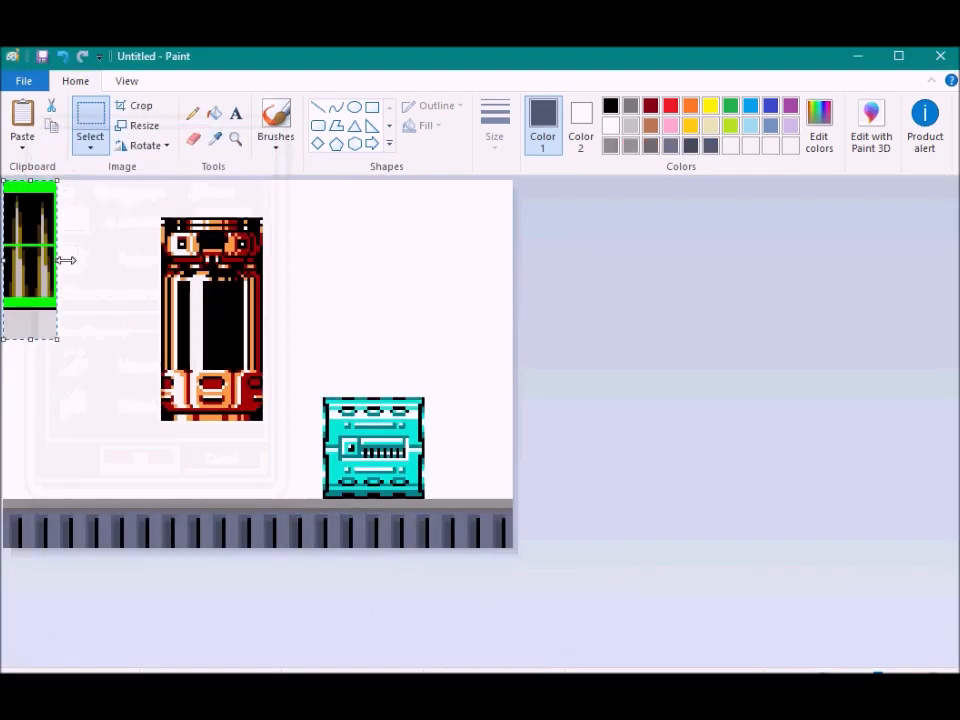
key(ctrl+z)
Scale the pasted spike tiles to 350% and move them into the empty area beside the teleporter
click(140, 125)
double_click(227, 219)
text(350)
key(Return)
drag(30, 245, 70, 285)
Fill the green grid lines, black line and grey area around the spike tiles with white
click(214, 113)
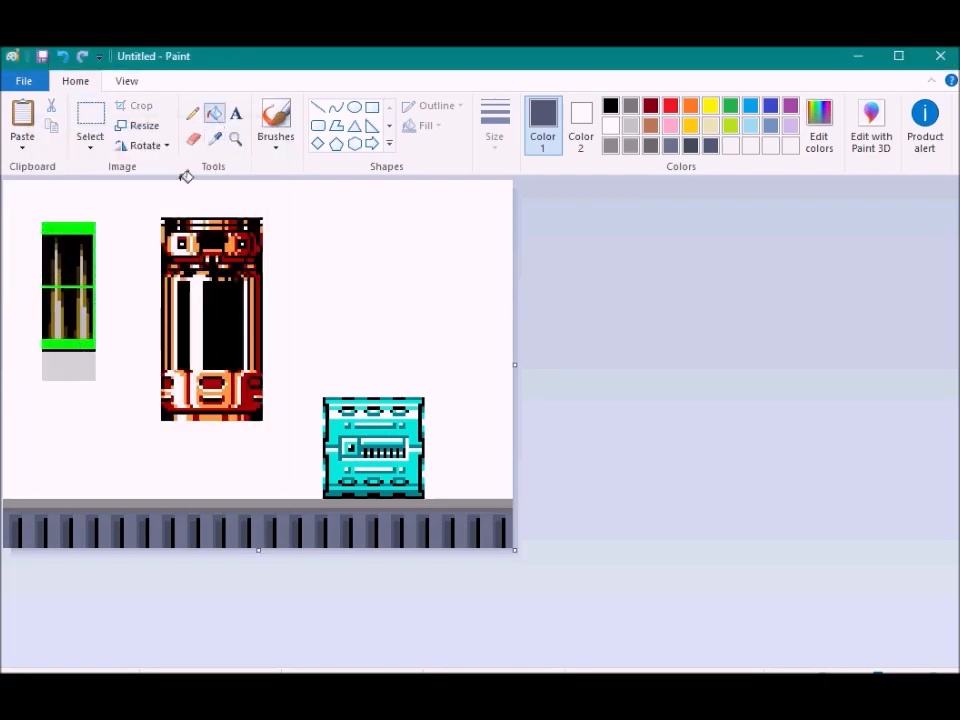
click(120, 265)
key(ctrl+z)
click(610, 125)
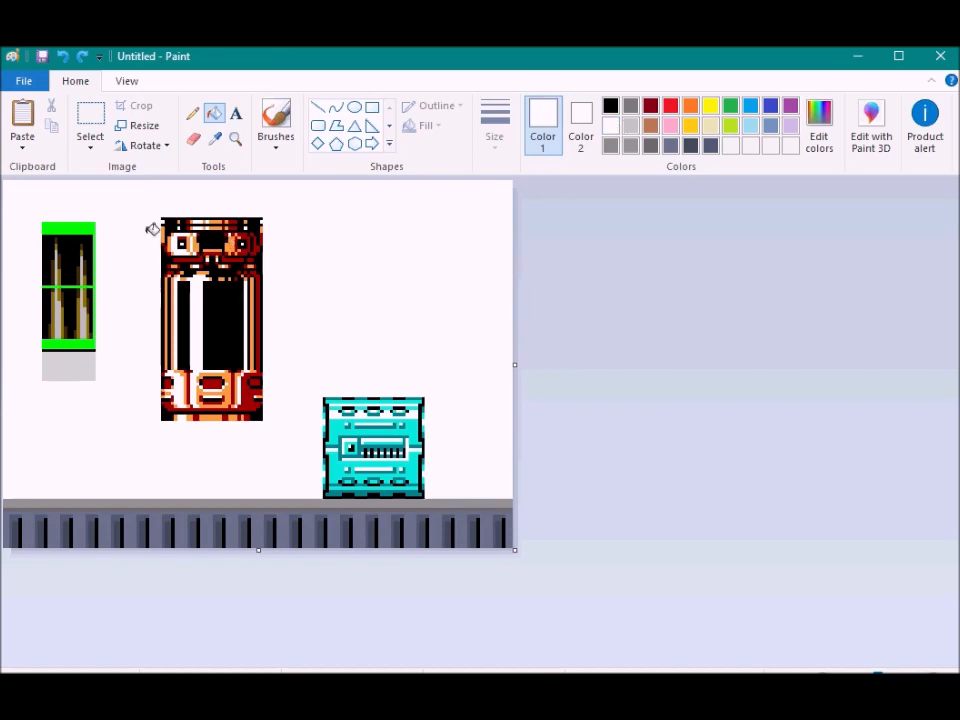
click(90, 343)
click(86, 360)
click(81, 379)
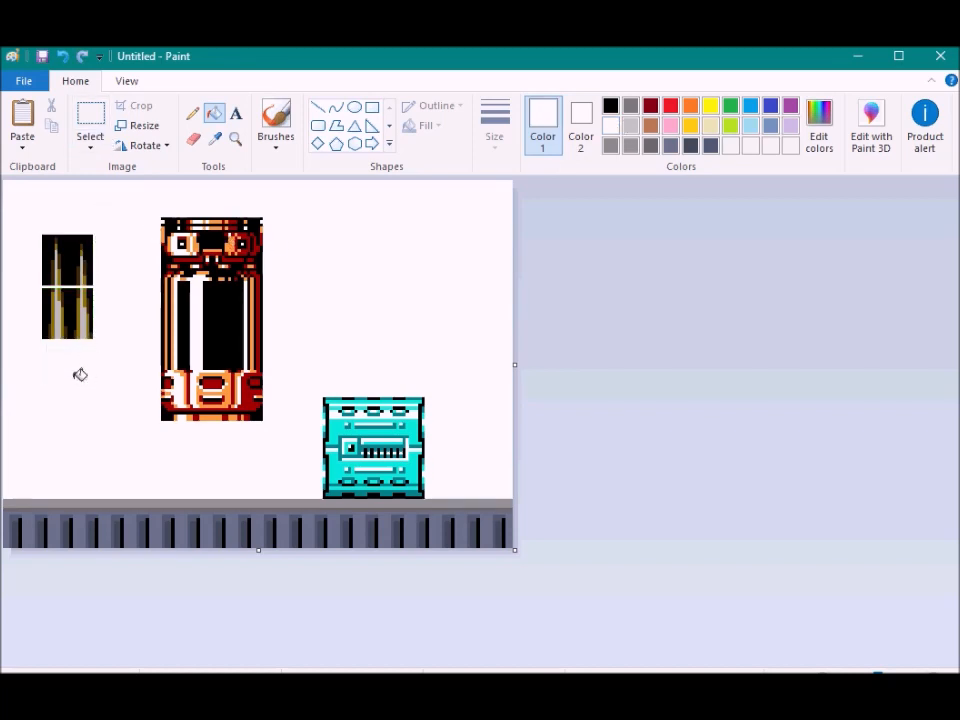
Move the spikes' lower half up to close the gap, and fill their black background with white
click(90, 118)
mouse_move(19, 396)
mouse_down()
mouse_move(126, 287)
mouse_move(102, 314)
mouse_up()
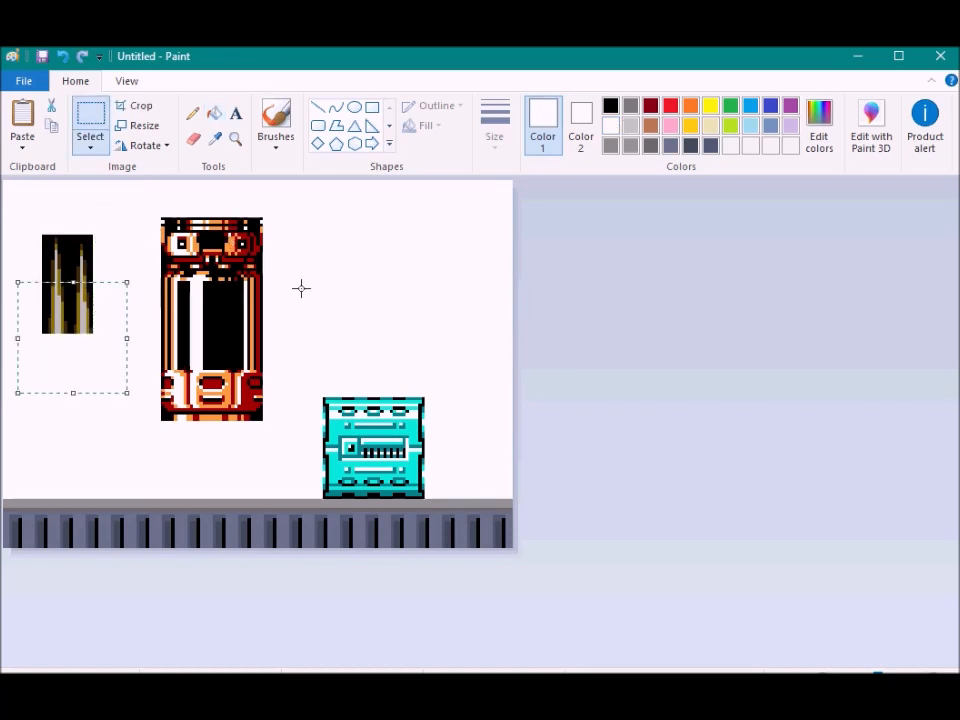
click(214, 112)
click(70, 243)
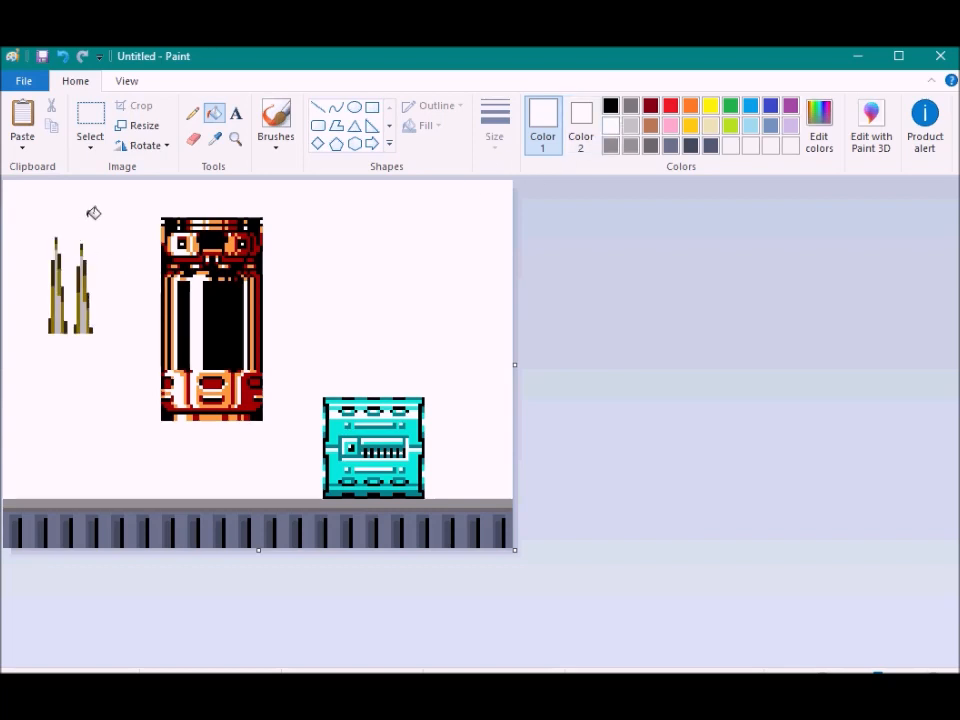
Stand the spikes on the floor beside the cyan block, and move the teleporter onto the floor near the canvas's left edge
click(90, 118)
drag(21, 225, 112, 345)
drag(105, 317, 417, 329)
click(518, 321)
drag(270, 410, 130, 489)
click(294, 457)
drag(402, 324, 470, 479)
key(ctrl+v)
mouse_move(57, 280)
mouse_down()
mouse_move(371, 399)
mouse_move(503, 484)
mouse_move(300, 463)
mouse_move(300, 480)
mouse_up()
key(Delete)
Shift the cyan block and the spikes together along the floor, closer to the teleporter
mouse_move(292, 364)
mouse_down()
mouse_move(472, 464)
mouse_move(420, 487)
mouse_up()
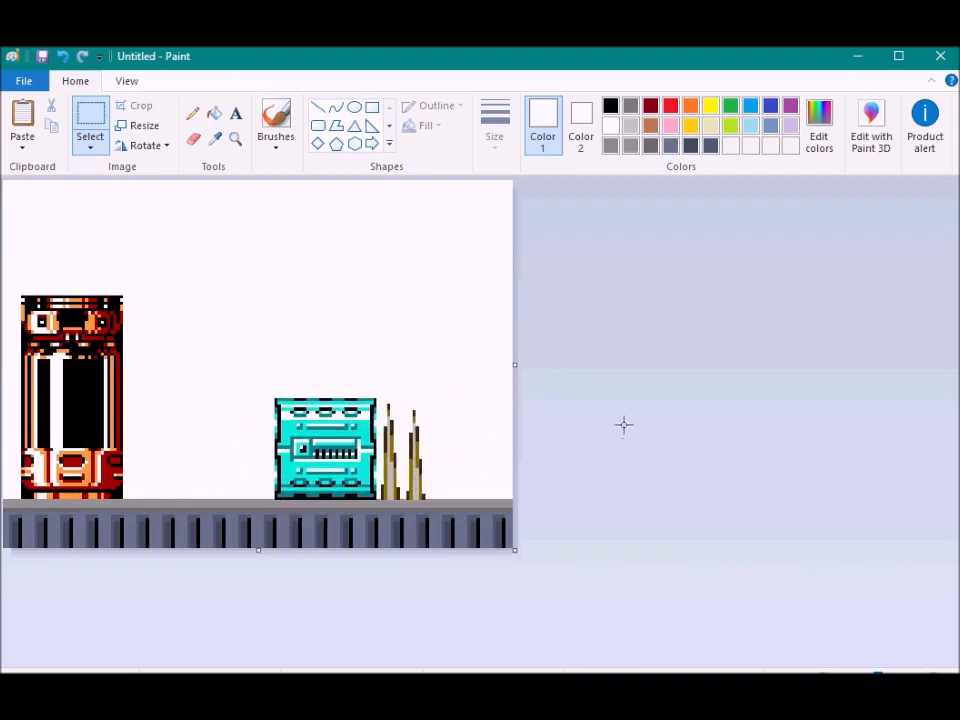
Copy the striped metal tile from the blue set 1 in MM2_tile_sets and paste it into the untitled scene
click(205, 630)
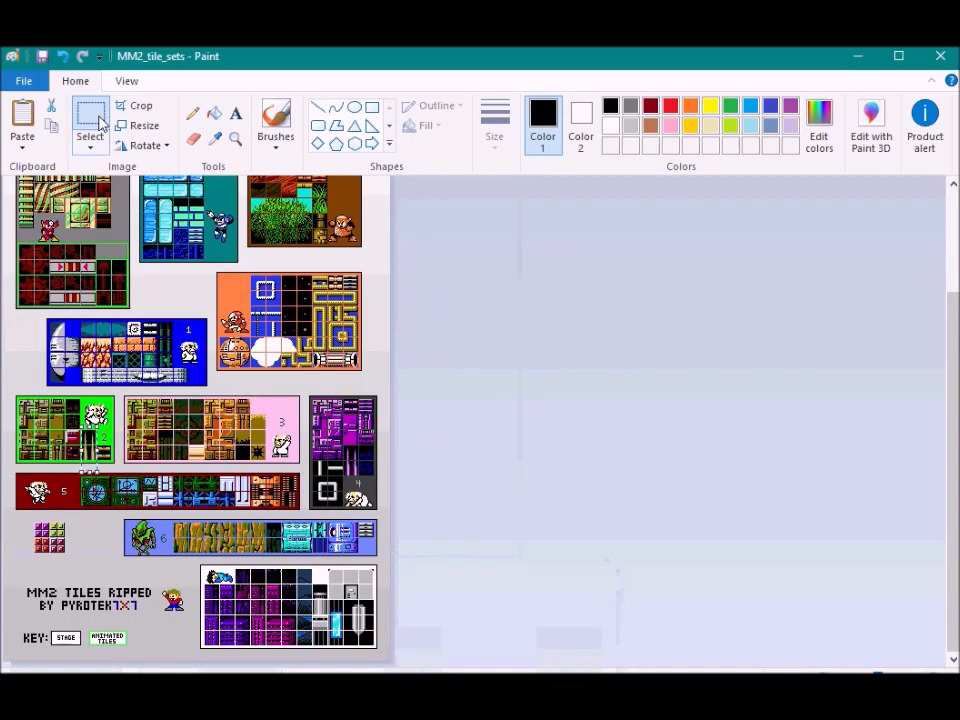
drag(141, 313, 157, 334)
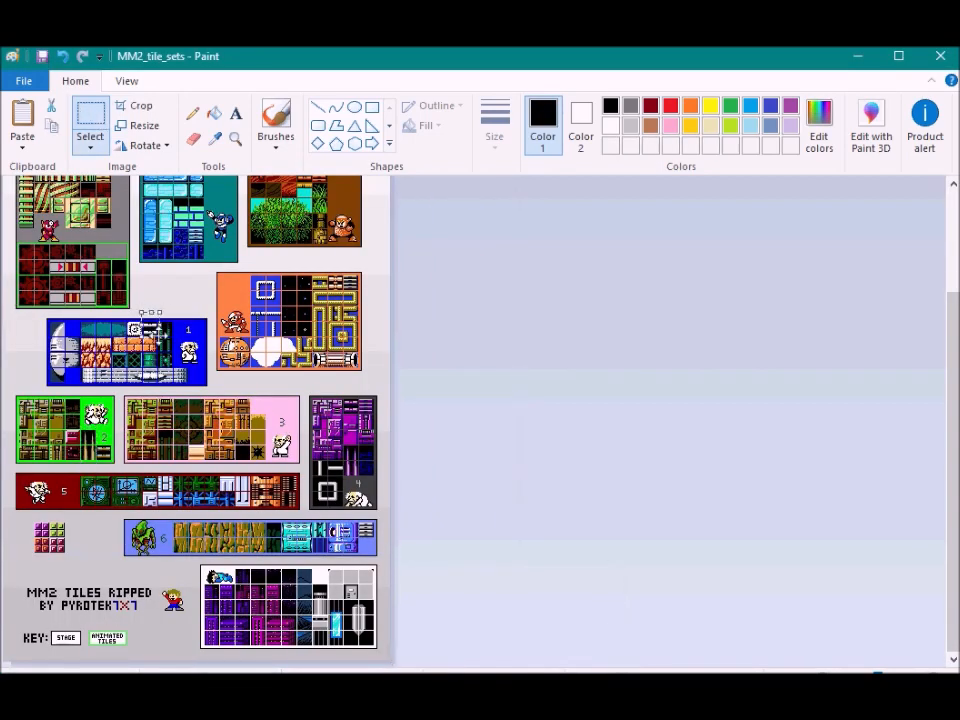
click(525, 625)
key(ctrl+v)
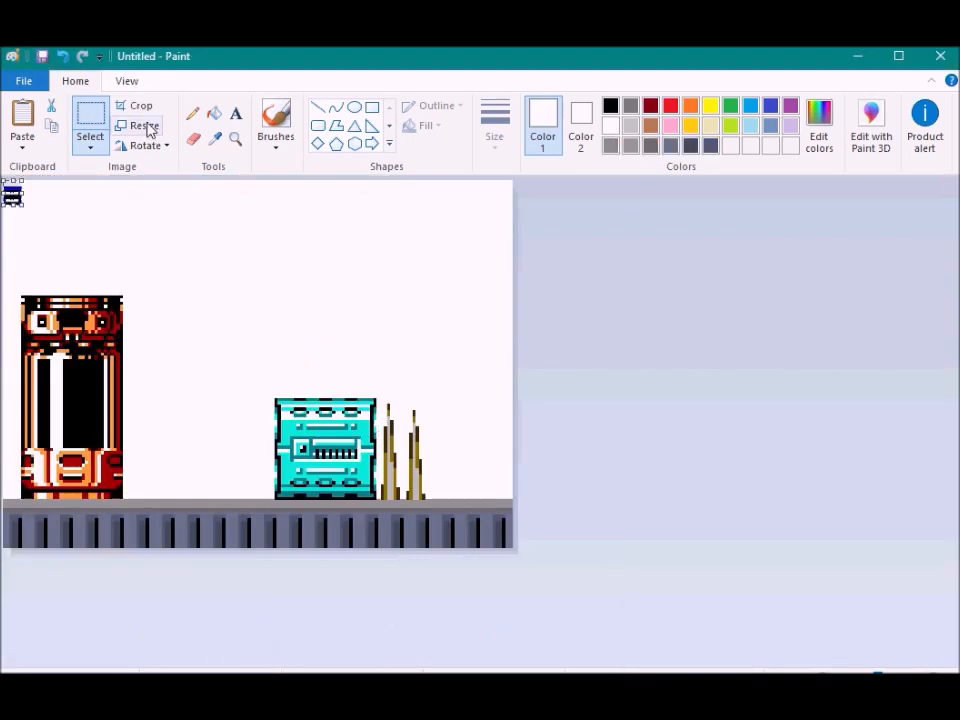
Enlarge the pasted metal tile to 350 percent and place it in the empty area above the cyan block
click(144, 125)
drag(229, 226, 147, 223)
text(350)
key(Return)
drag(40, 228, 224, 254)
click(313, 244)
Fill the grey strip, blue border and black line around the striped metal tile with white
click(214, 114)
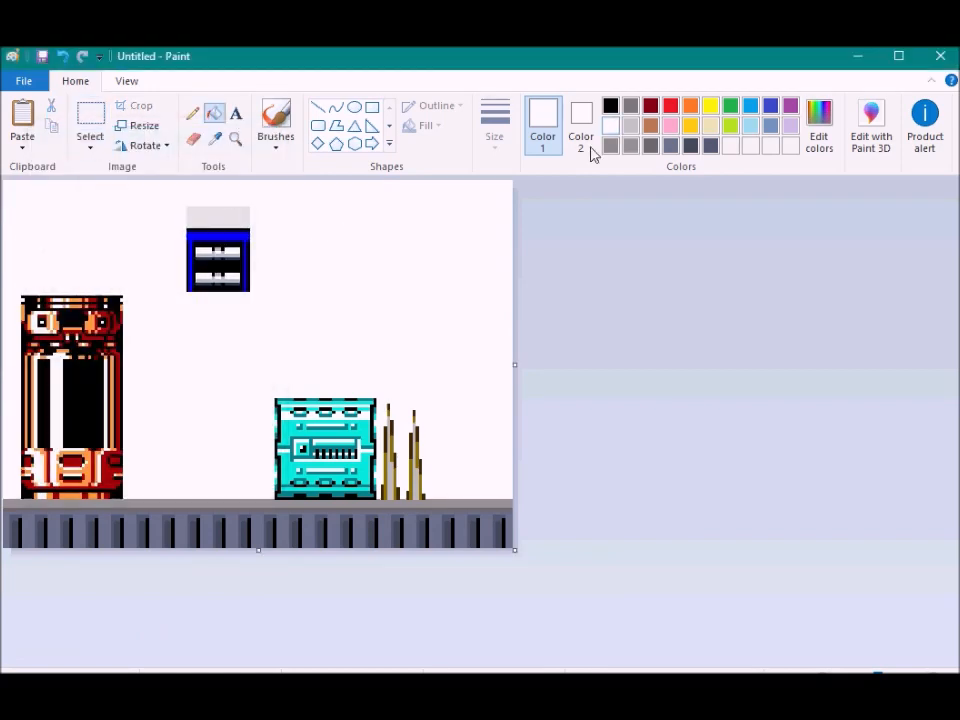
click(210, 214)
click(193, 252)
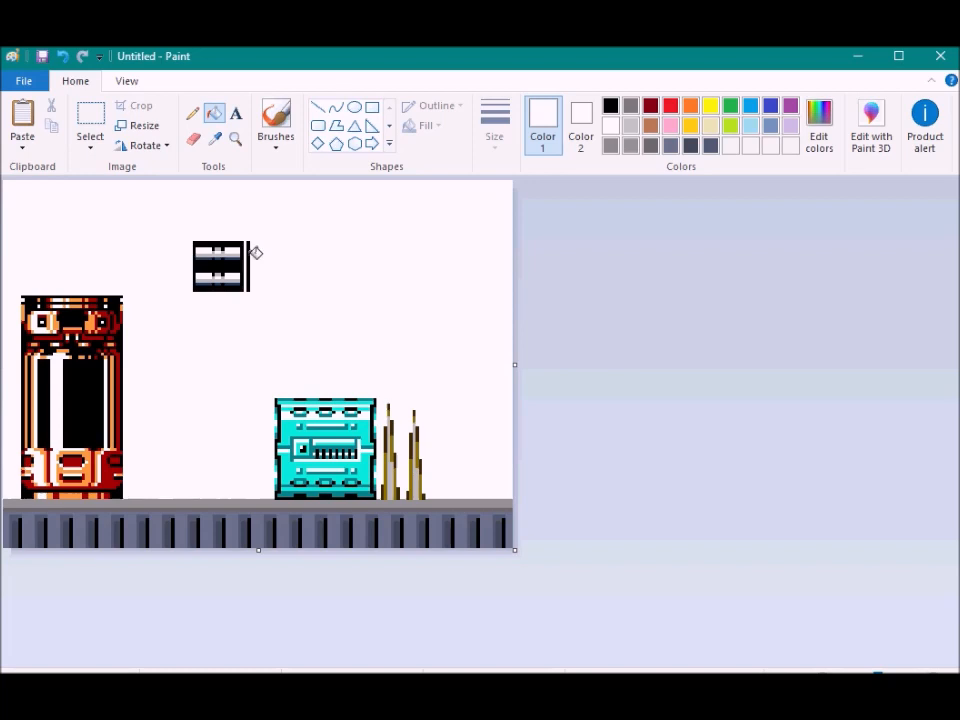
Move the striped metal tile beyond the spikes, hanging above the floor near the canvas's right edge
click(94, 133)
click(150, 186)
mouse_move(165, 216)
mouse_down()
mouse_move(242, 298)
mouse_move(563, 493)
mouse_move(460, 482)
mouse_move(466, 413)
mouse_up()
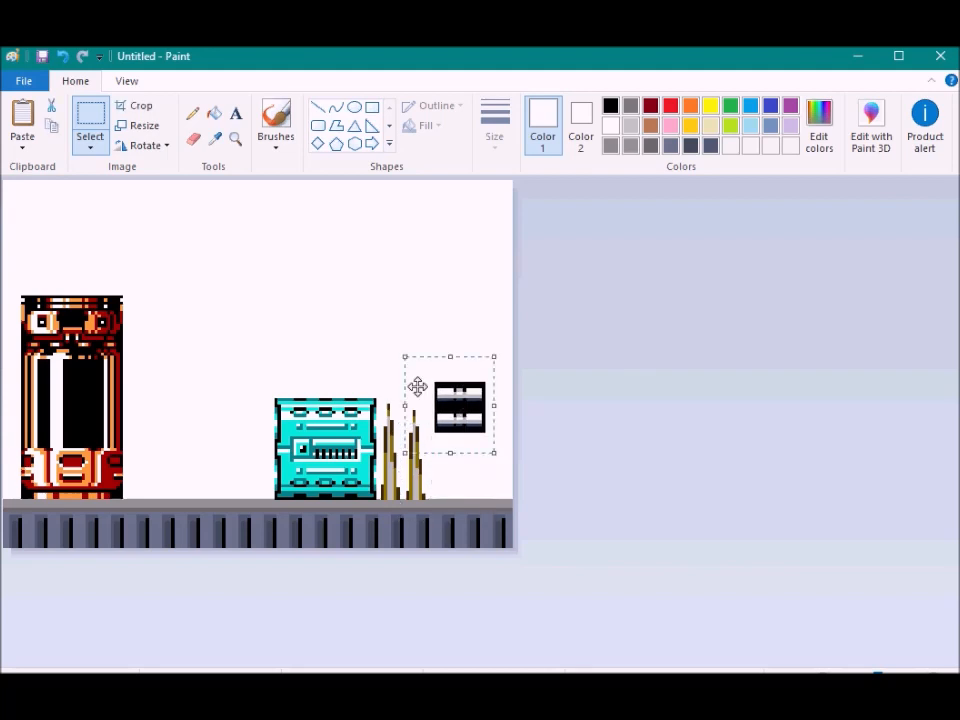
Stack copies of the striped metal tile upward to the canvas's top edge as one column
key(ctrl+v)
drag(24, 228, 428, 356)
key(ctrl+v)
drag(55, 231, 456, 304)
drag(450, 256, 471, 257)
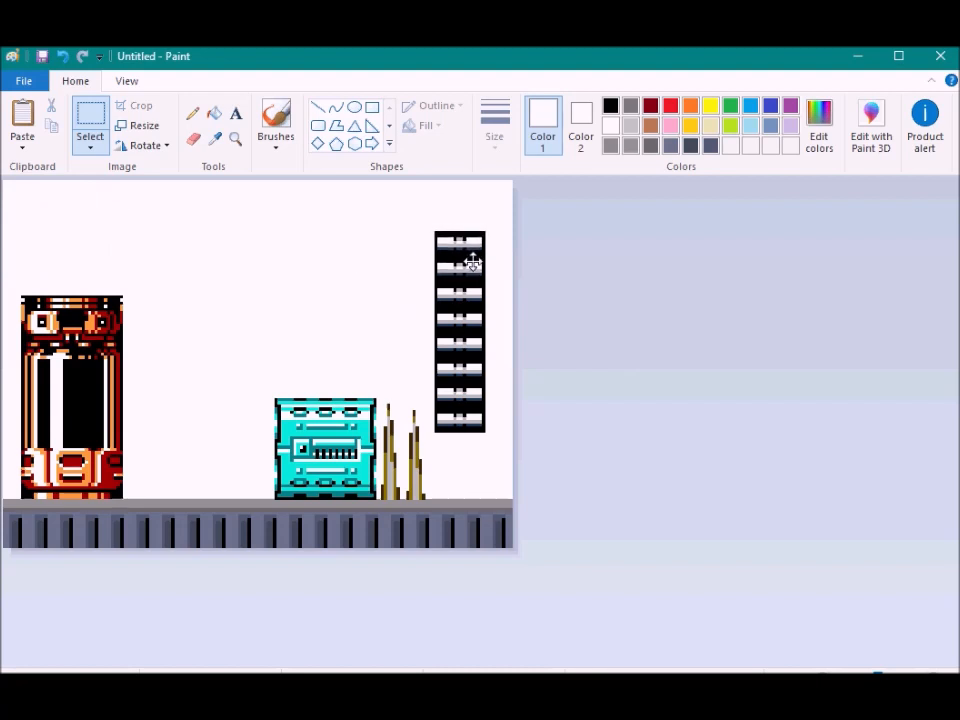
key(ctrl+v)
drag(55, 231, 456, 203)
click(622, 219)
key(ctrl+v)
drag(44, 228, 446, 156)
click(632, 289)
Copy the cyan pillar tile from set 6 in MM2_tile_sets and switch to the MM_teleporter picture
click(206, 645)
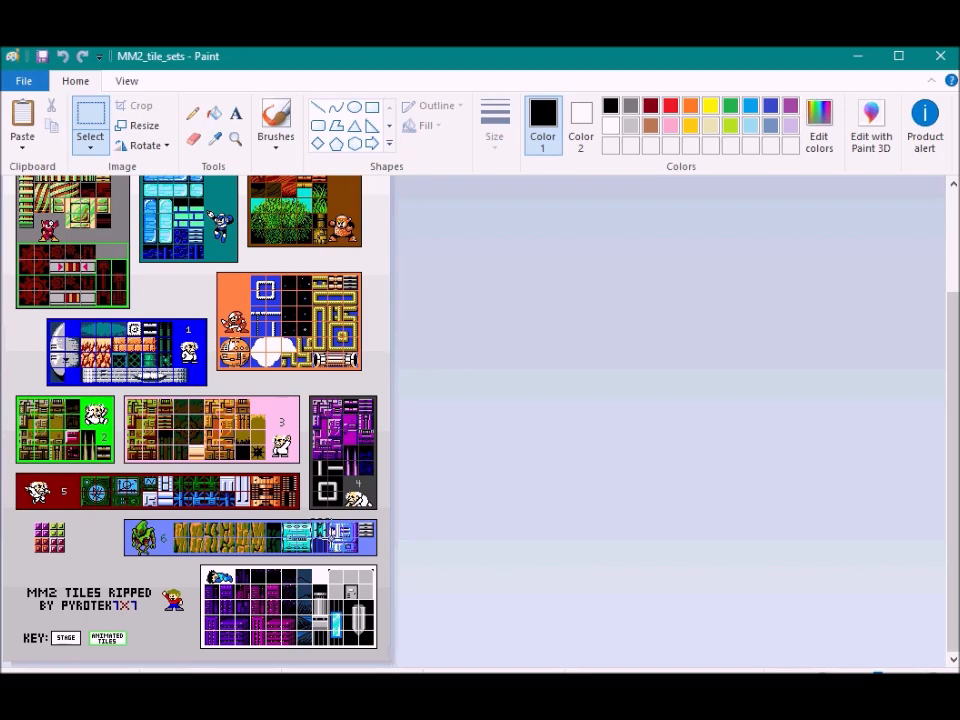
click(288, 672)
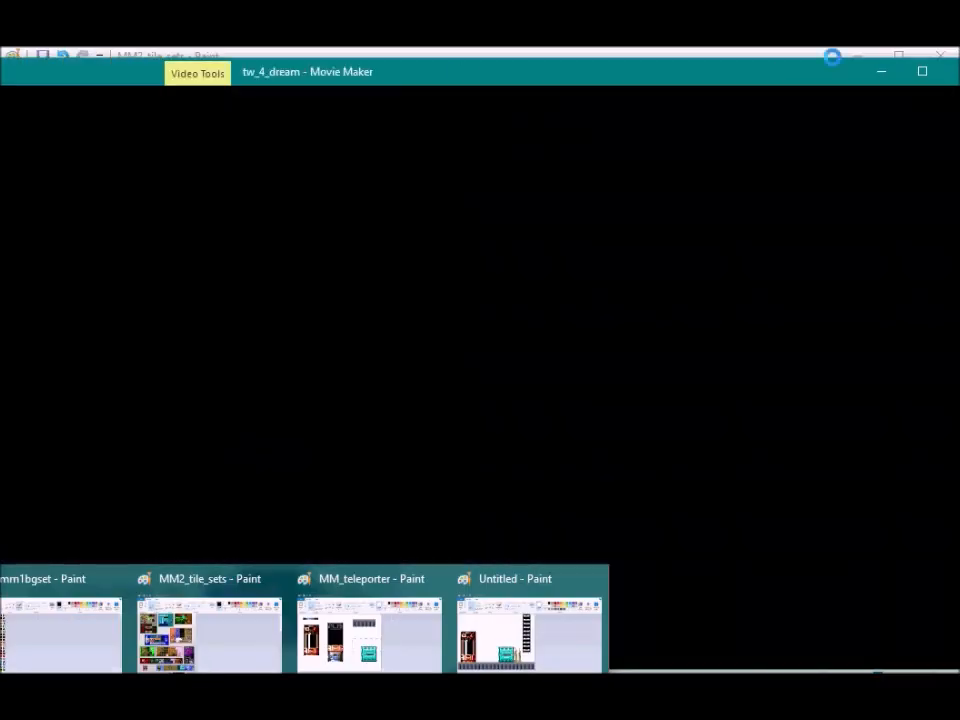
click(881, 72)
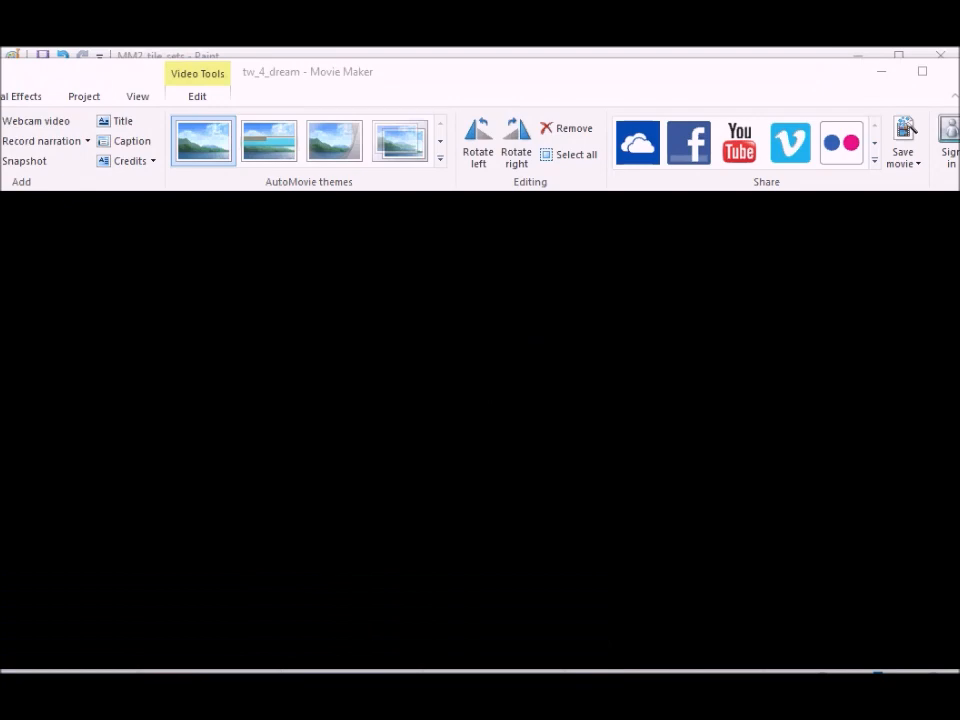
click(302, 670)
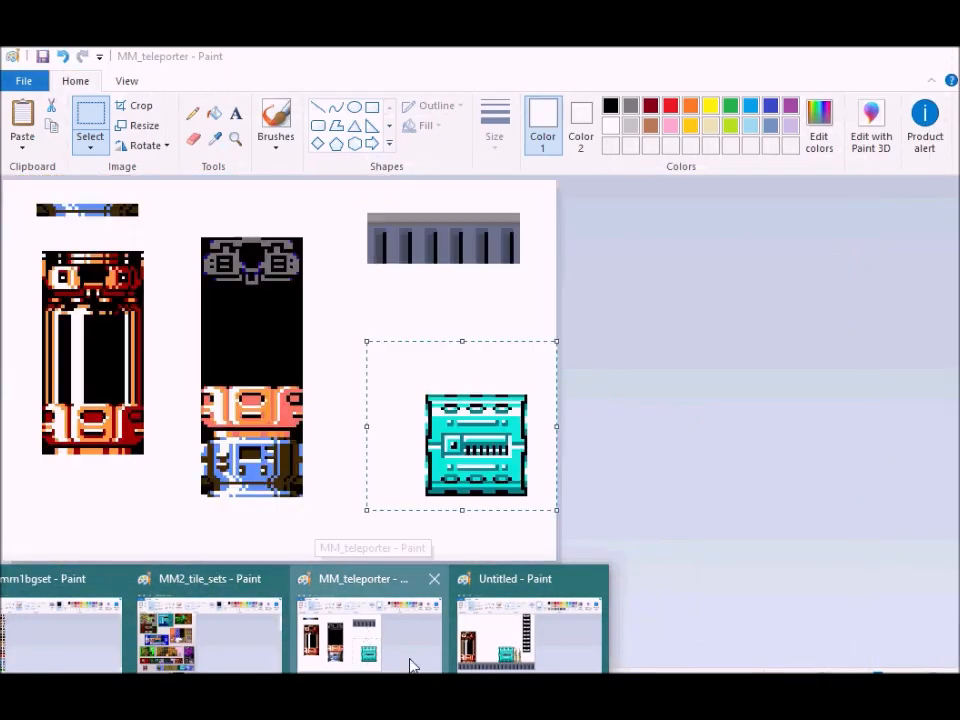
click(414, 664)
Paste the cyan pillar tile, enlarge it to 350 percent and place it between the floor tiles and the cyan block
key(ctrl+v)
key(ctrl+w)
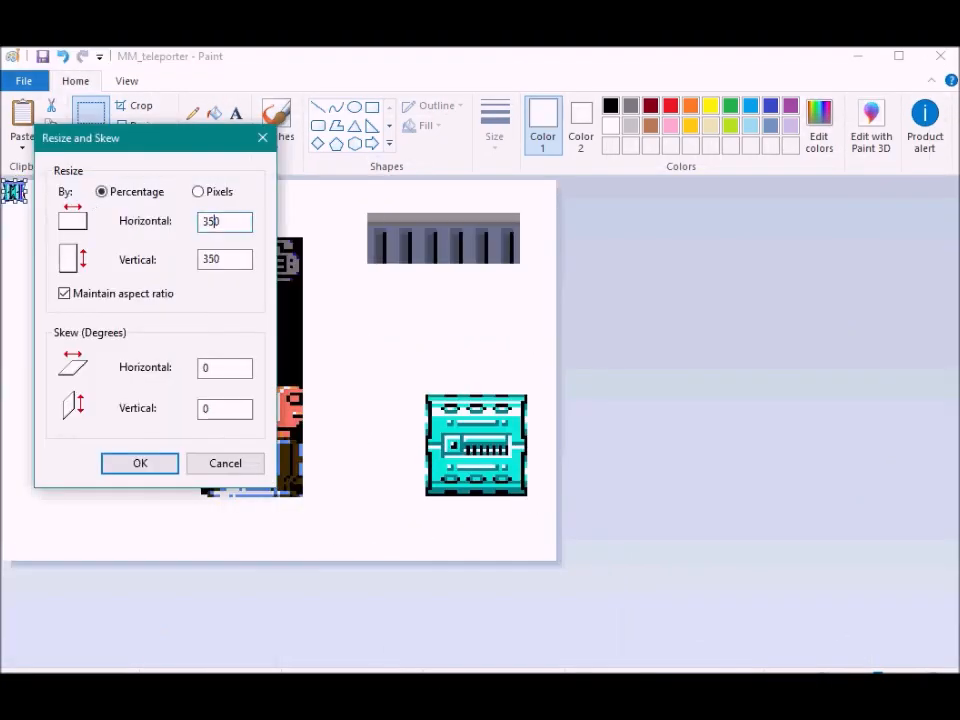
key(Return)
drag(80, 215, 452, 338)
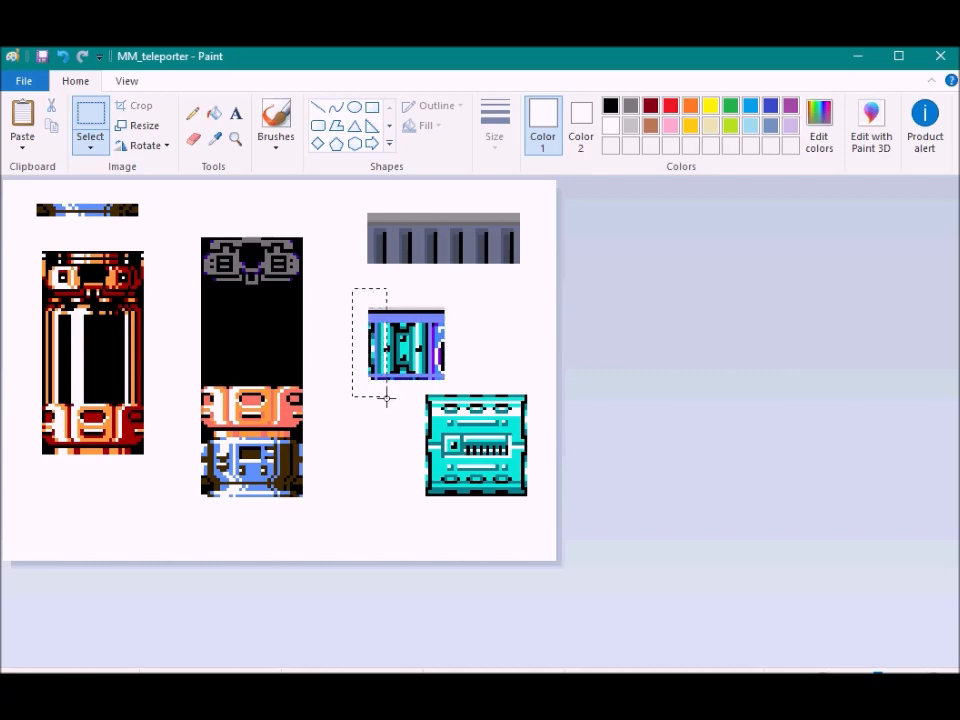
Delete the neighbouring tile remnants beside the cyan pillar tile, and fill its leftover border with white
key(Delete)
key(Delete)
click(214, 113)
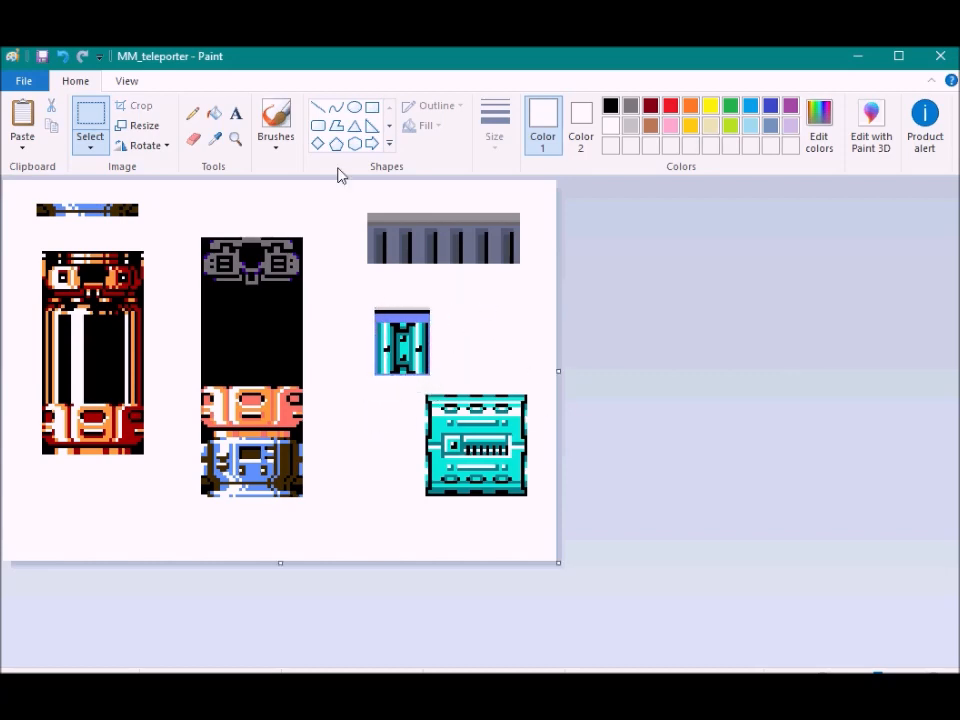
click(416, 314)
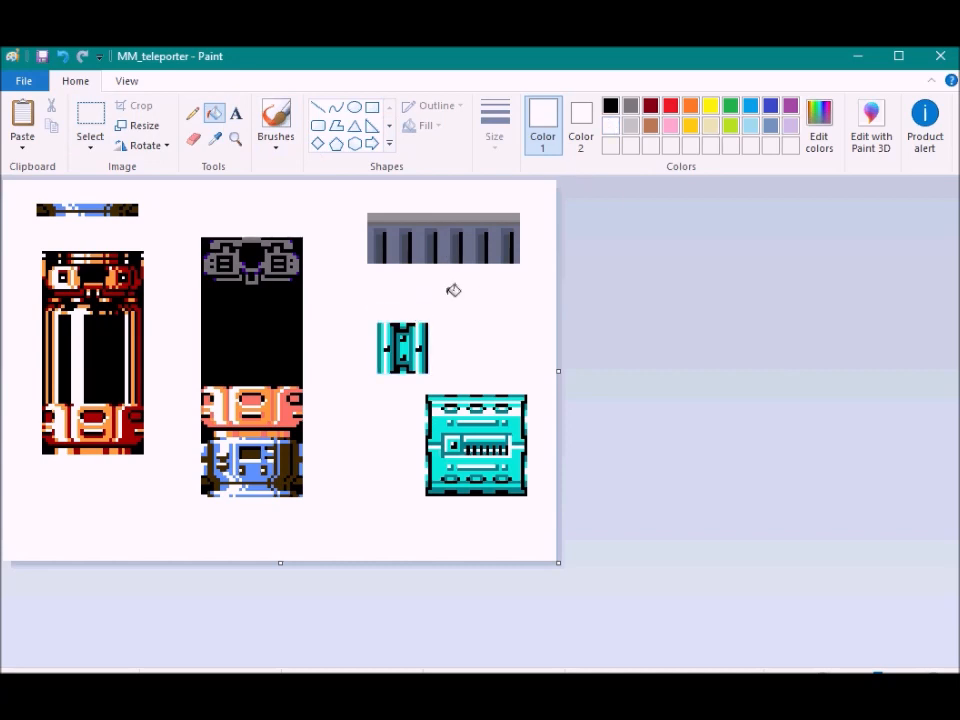
Copy the cleaned cyan pillar tile into the untitled scene and stand it on the floor at the canvas's right edge
click(90, 118)
drag(351, 302, 440, 377)
key(ctrl+c)
click(505, 615)
key(ctrl+v)
mouse_move(77, 228)
mouse_down()
mouse_move(510, 399)
mouse_move(534, 475)
mouse_up()
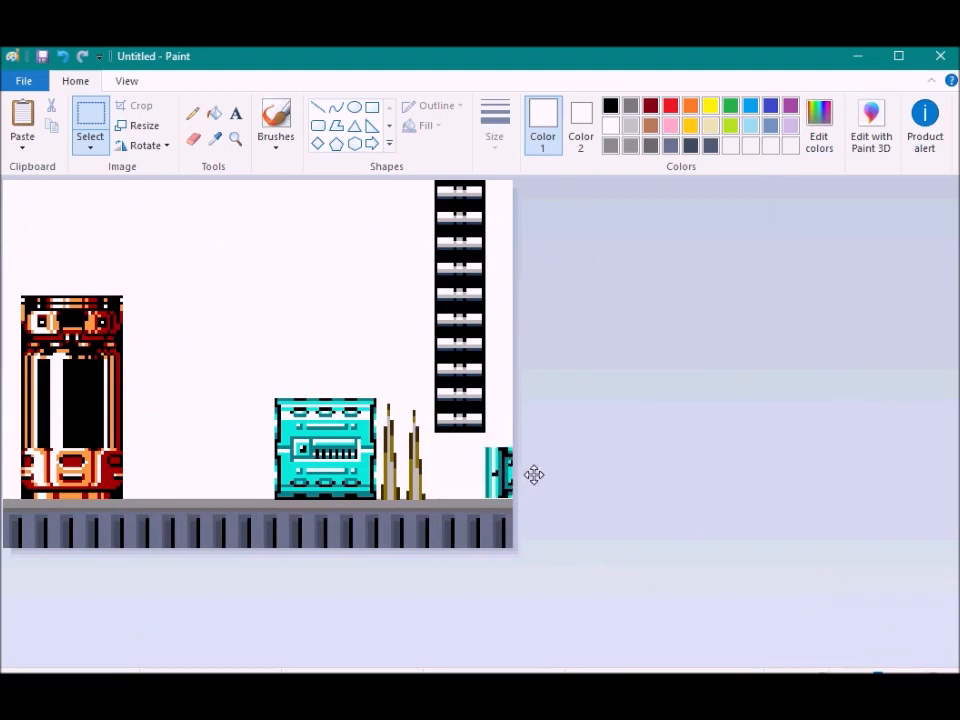
Stack copies of the cyan pillar tile along the right edge up to the top of the canvas
key(ctrl+v)
drag(77, 247, 536, 438)
key(ctrl+v)
drag(56, 226, 531, 268)
key(ctrl+v)
key(ctrl+v)
key(ctrl+v)
drag(50, 220, 529, 160)
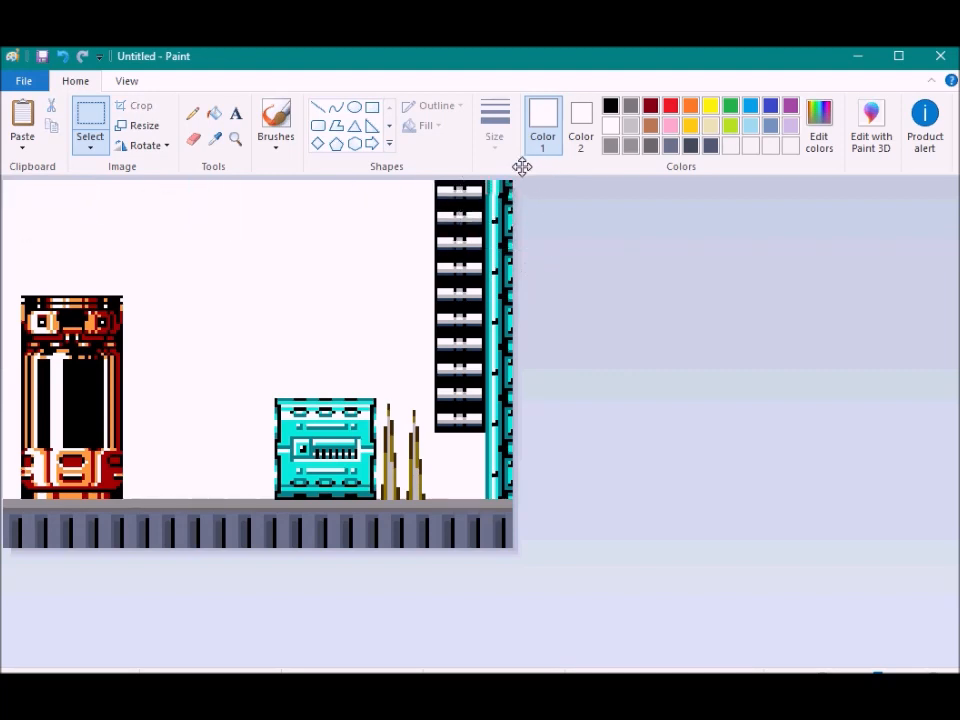
drag(521, 166, 521, 166)
click(675, 368)
Copy the dark blue circuit tile from set 4 in MM2_tile_sets and switch to the MM_teleporter picture
mouse_move(311, 660)
click(208, 632)
click(88, 106)
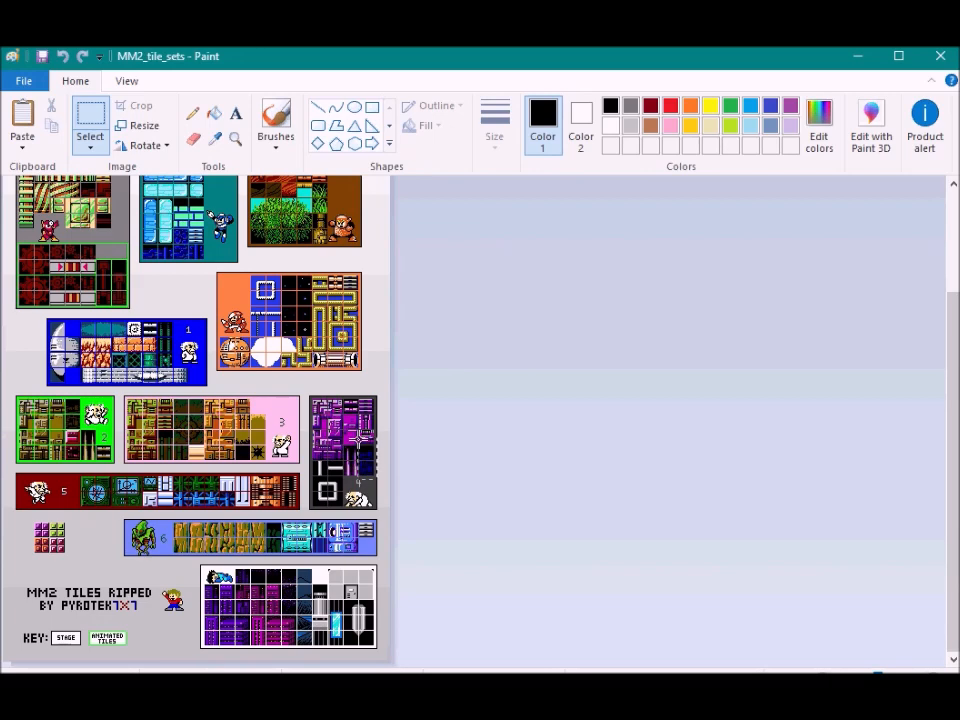
drag(359, 443, 378, 481)
click(298, 698)
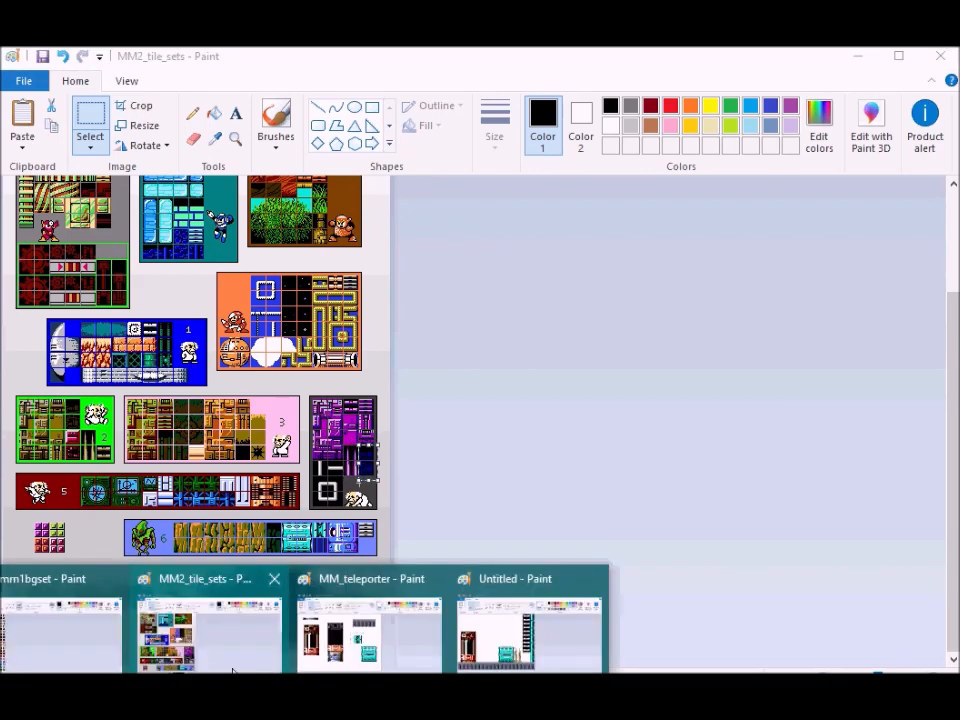
click(472, 625)
click(310, 698)
click(365, 668)
Widen the canvas, paste the circuit tile, enlarge it to 350 percent and place it in the new blank area
drag(558, 555, 793, 557)
key(ctrl+v)
click(155, 131)
text(350)
drag(225, 222, 659, 323)
key(Return)
Fill the grey border around the circuit tile with white, and close the gap between its two halves
click(405, 253)
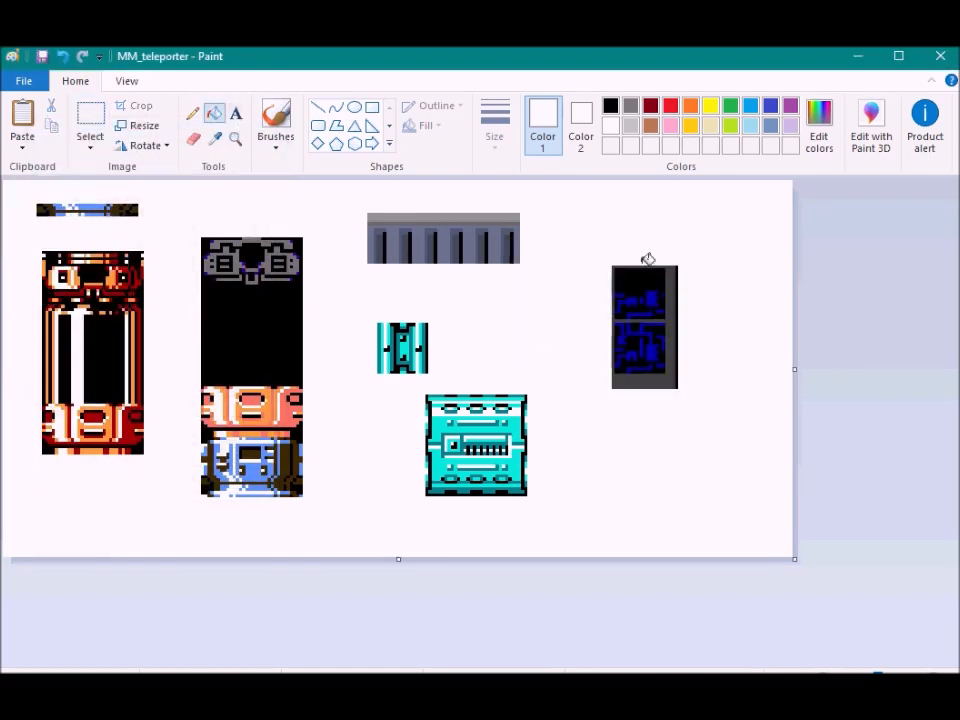
drag(690, 323, 690, 322)
drag(655, 301, 654, 301)
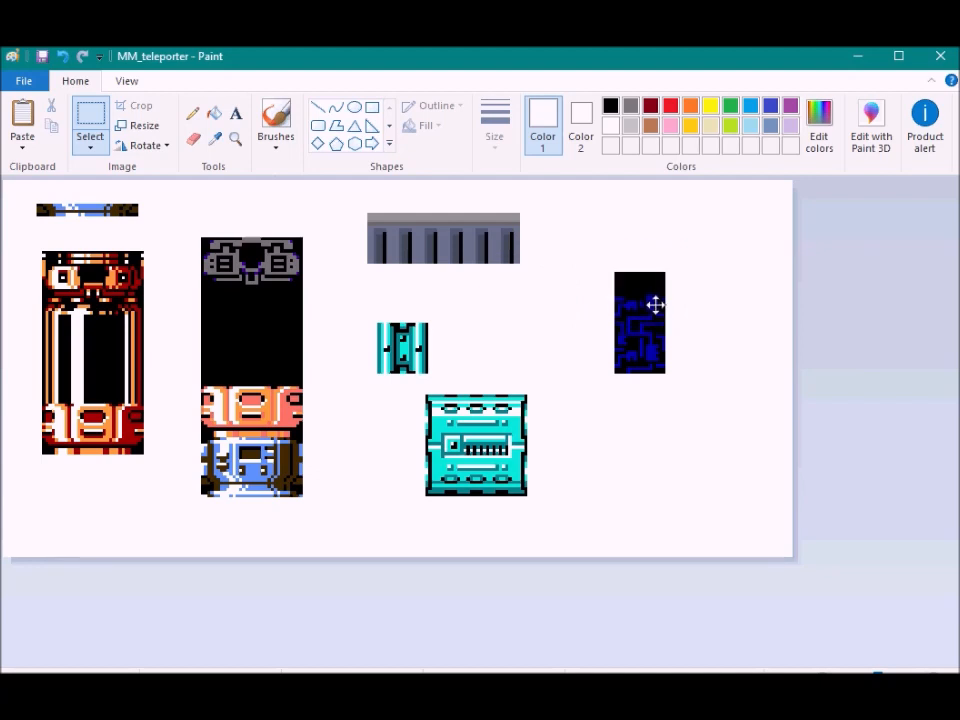
Add a second circuit tile flush beside the first, and copy the pair into the untitled scene
key(ctrl+v)
drag(45, 283, 684, 307)
click(588, 424)
drag(596, 213, 768, 406)
key(ctrl+c)
click(525, 632)
key(ctrl+v)
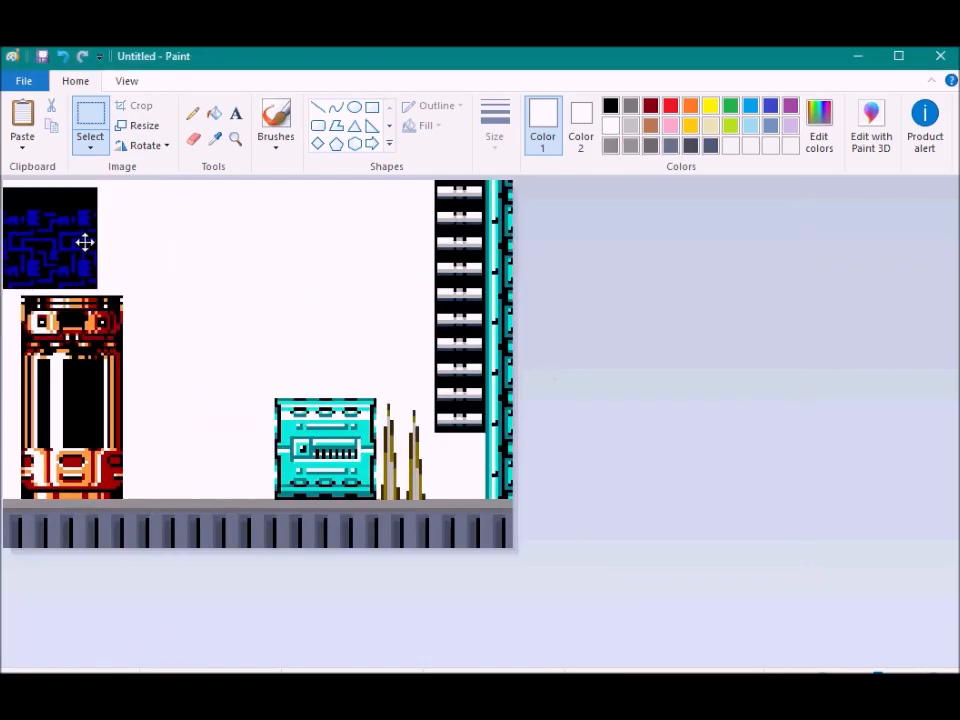
Place two copies of the circuit pair side by side above the cyan block as a background panel
drag(85, 242, 238, 283)
key(ctrl+v)
drag(32, 253, 257, 242)
key(ctrl+v)
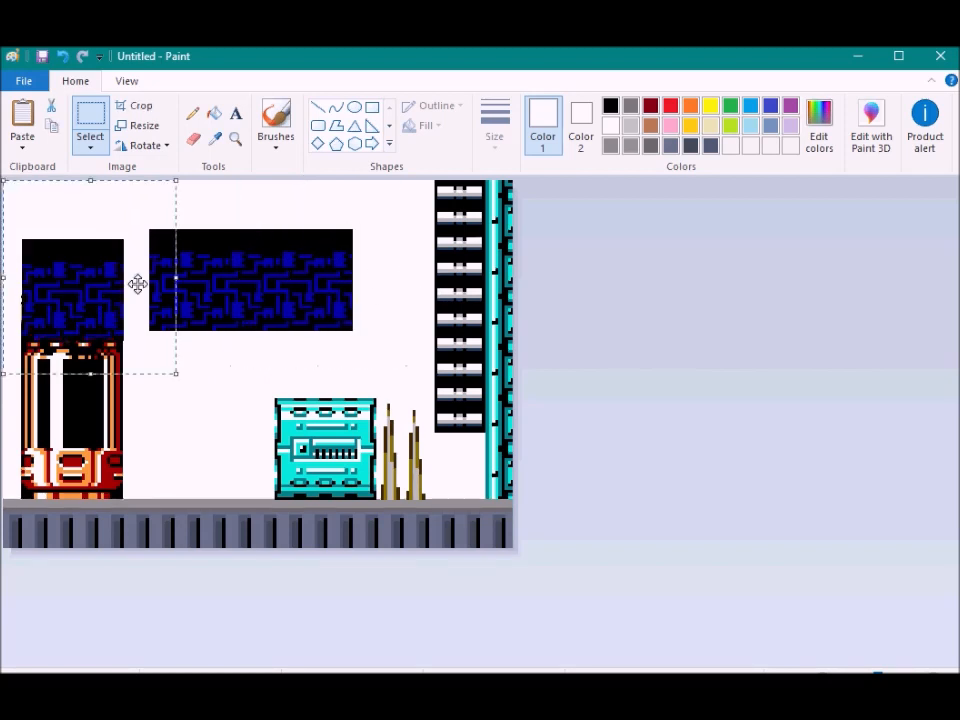
drag(137, 284, 392, 257)
key(Delete)
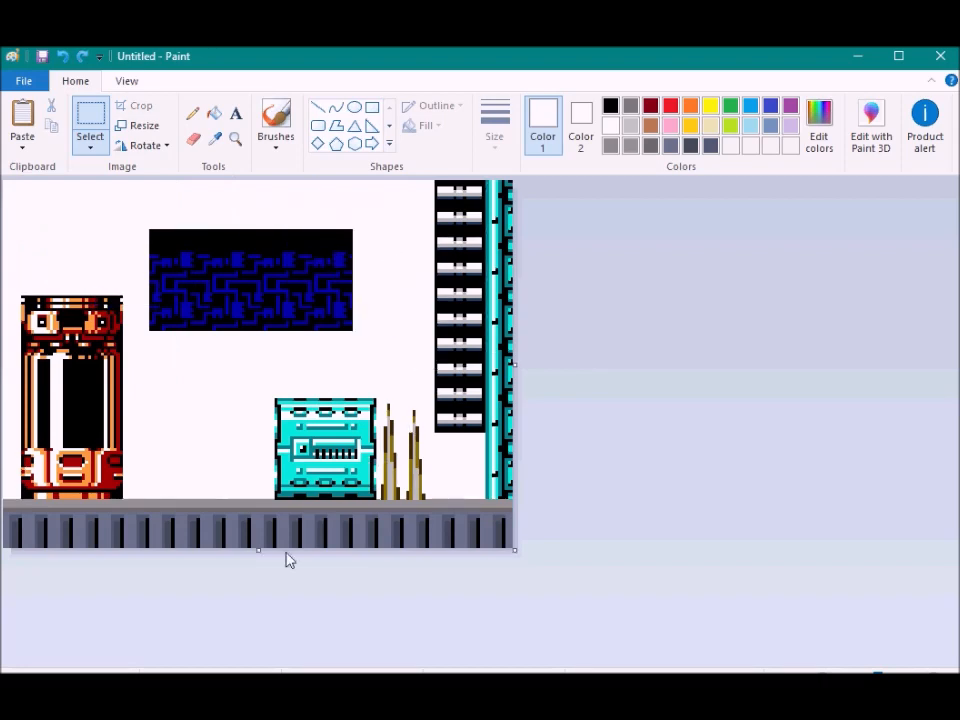
Open another Paint window from the recent picture new_WP_title1 and start a new blank picture in it
mouse_move(290, 690)
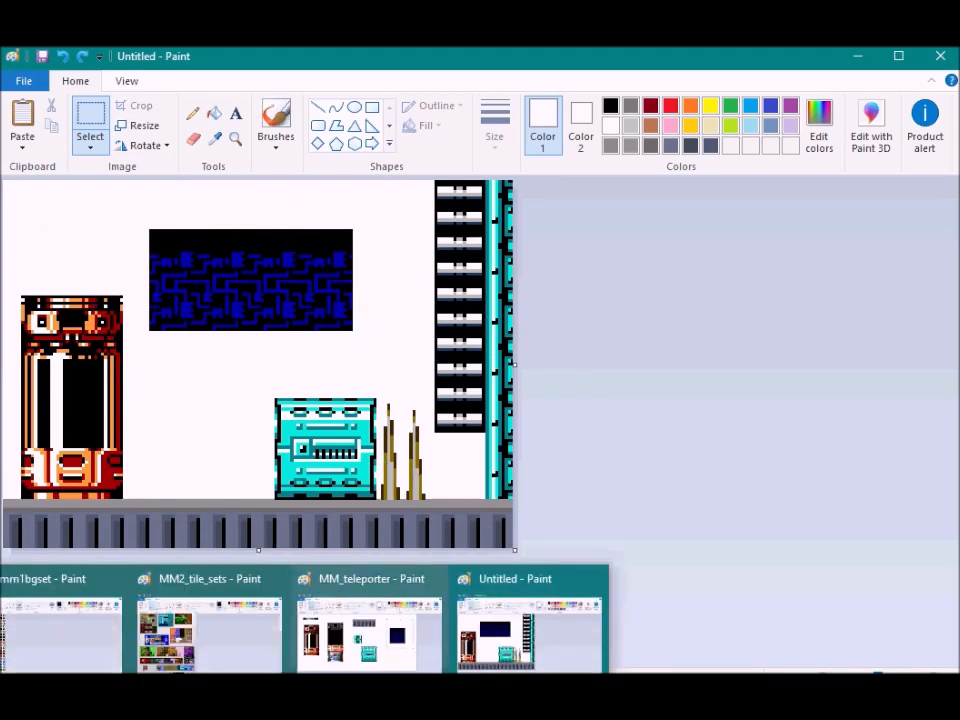
click(370, 632)
right_click(290, 690)
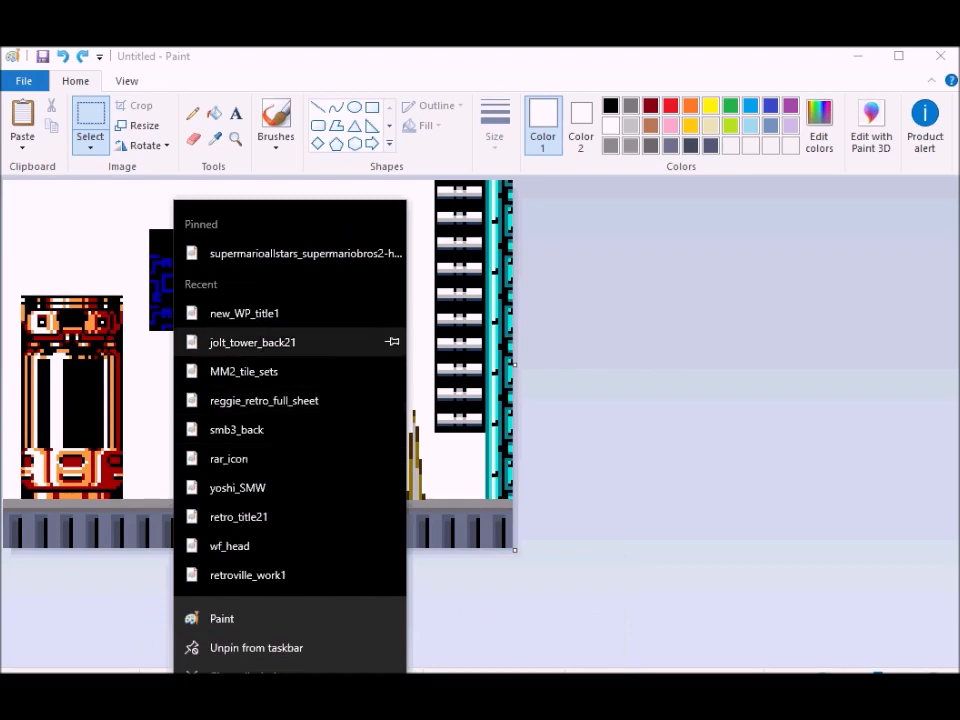
click(268, 313)
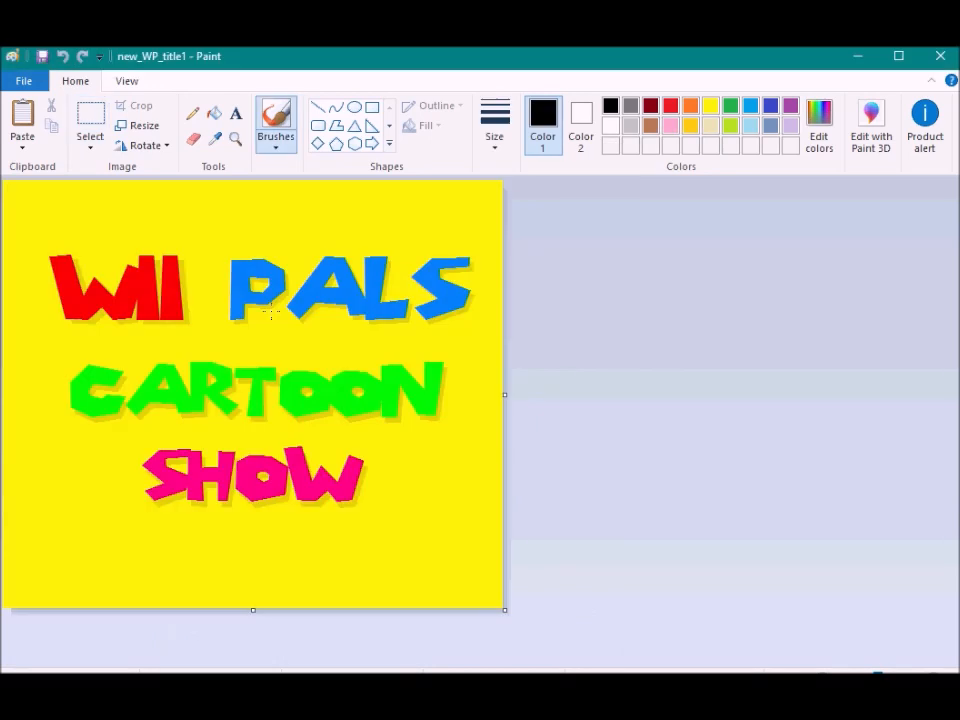
key(ctrl+n)
mouse_move(290, 690)
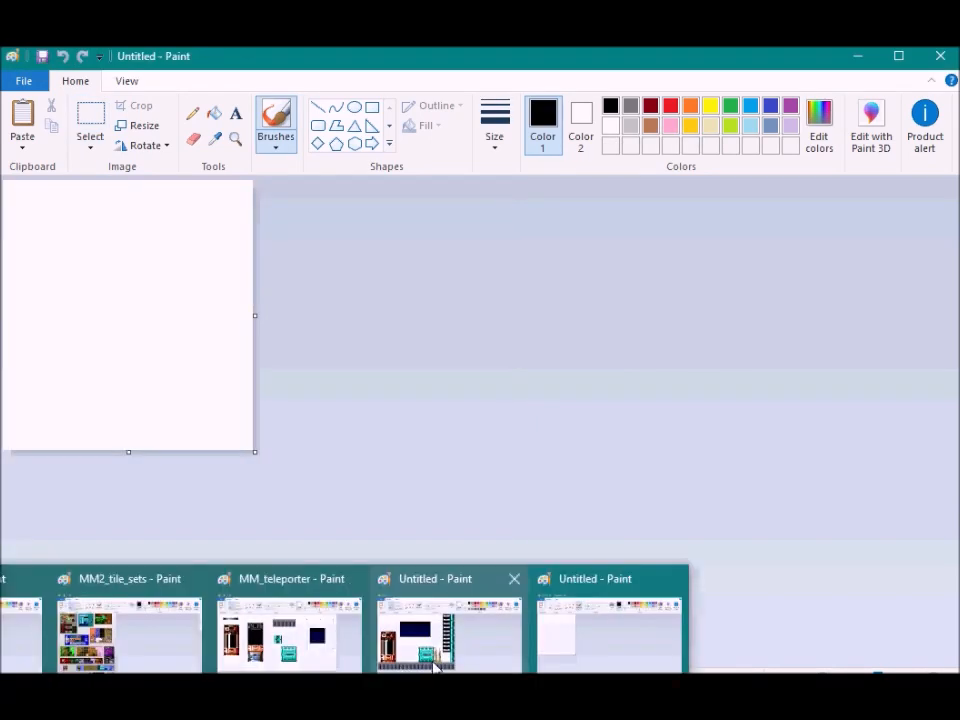
Copy the whole scene and paste it into the new blank picture
click(433, 665)
drag(365, 344, 205, 301)
key(ctrl+a)
key(ctrl+c)
click(290, 690)
click(583, 636)
key(ctrl+v)
click(522, 582)
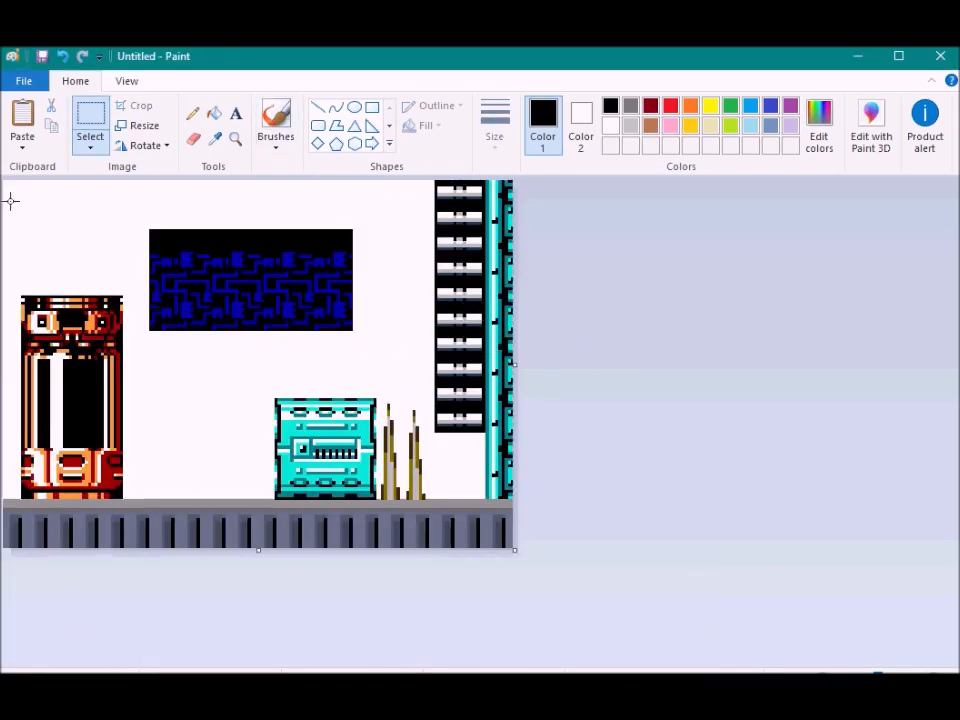
Delete the teleporter, cyan block, spikes, striped column and cyan pillar, keeping only the floor and circuit panel
click(383, 395)
key(Delete)
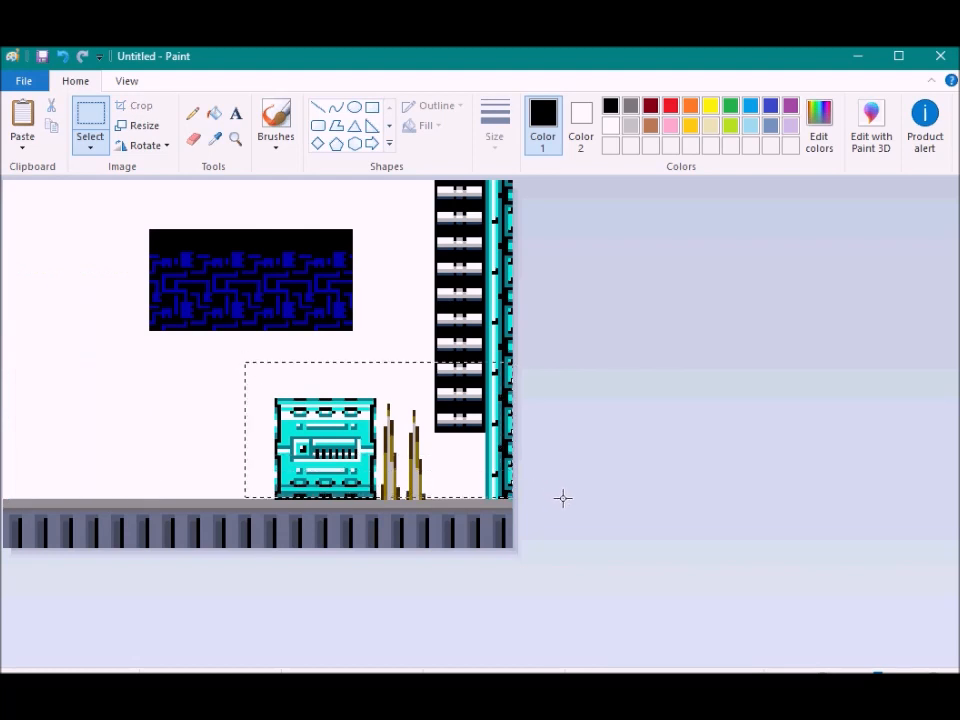
key(Delete)
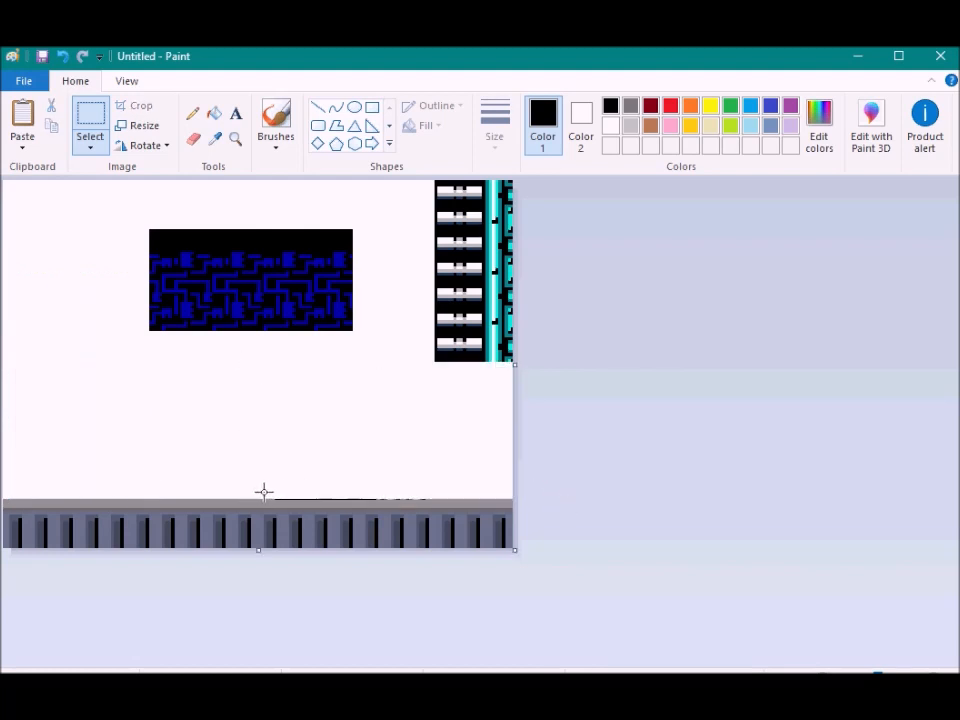
click(615, 491)
key(Delete)
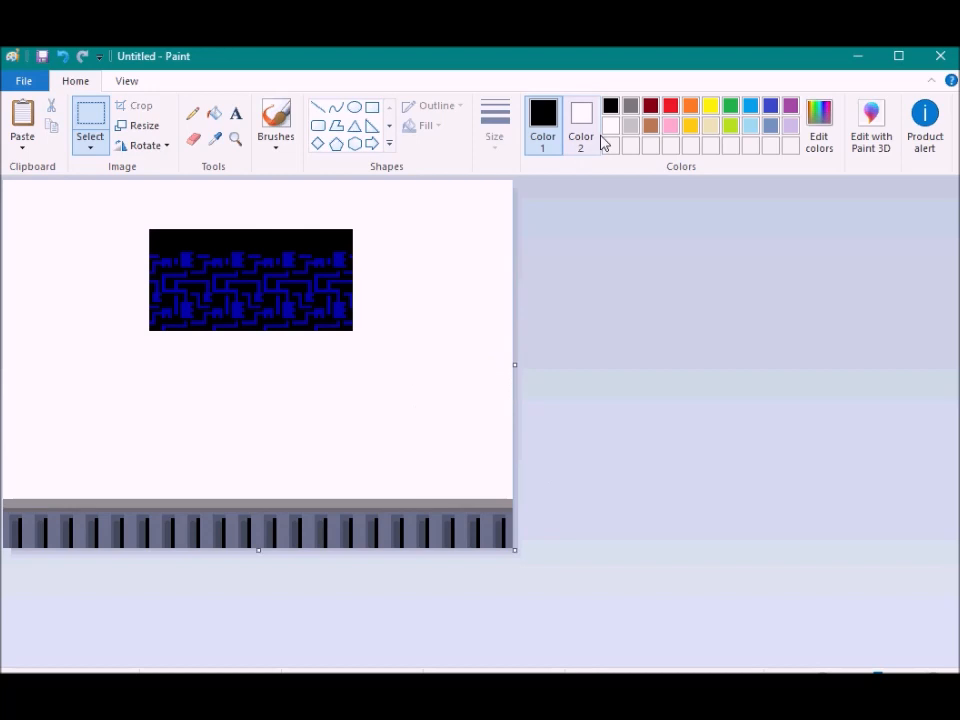
Move the circuit panel into the canvas's top-left corner and place a copy directly beside it
drag(411, 369, 418, 374)
drag(358, 303, 210, 253)
key(ctrl+c)
key(ctrl+v)
key(ctrl+z)
key(ctrl+v)
click(90, 147)
click(144, 312)
drag(108, 247, 313, 245)
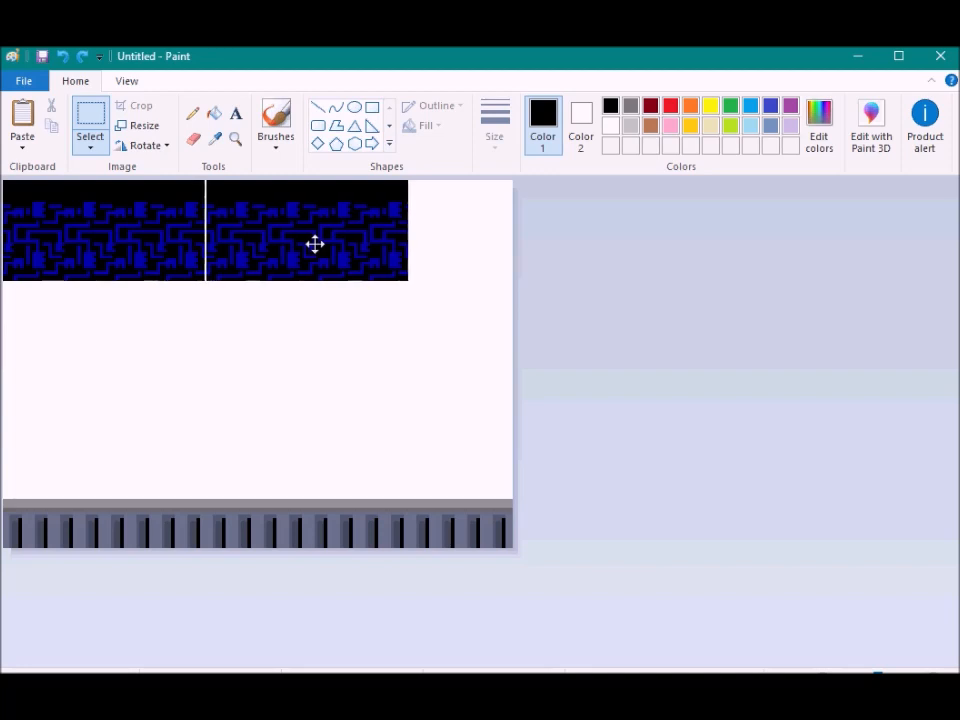
click(428, 350)
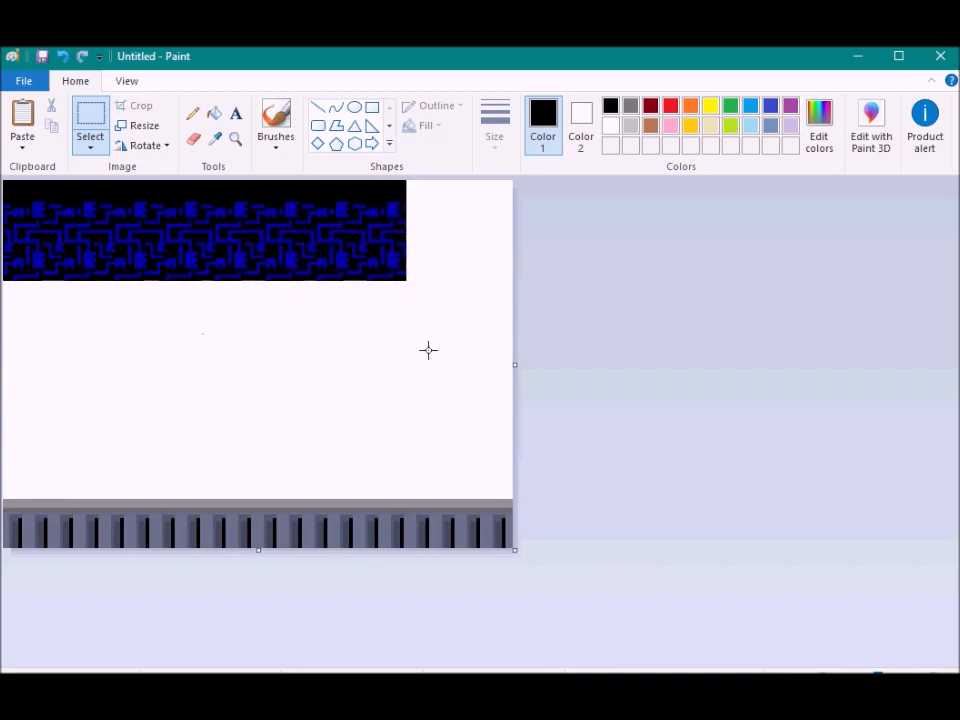
Undo the last circuit panel placement and set a fresh copy flush against the first panel's right side
key(ctrl+z)
key(ctrl+v)
drag(203, 240, 407, 235)
click(431, 336)
Copy the wide circuit row and place the copy below it so the pattern continues
drag(101, 239, 101, 281)
key(ctrl+z)
drag(3, 219, 3, 220)
key(ctrl+c)
key(ctrl+v)
drag(190, 211, 176, 362)
Paste further copies of the wide circuit row and stack them downward so the pattern continues toward the floor
key(ctrl+v)
key(ctrl+z)
key(ctrl+v)
drag(150, 312, 111, 413)
key(ctrl+z)
key(ctrl+y)
key(ctrl+v)
drag(113, 220, 114, 458)
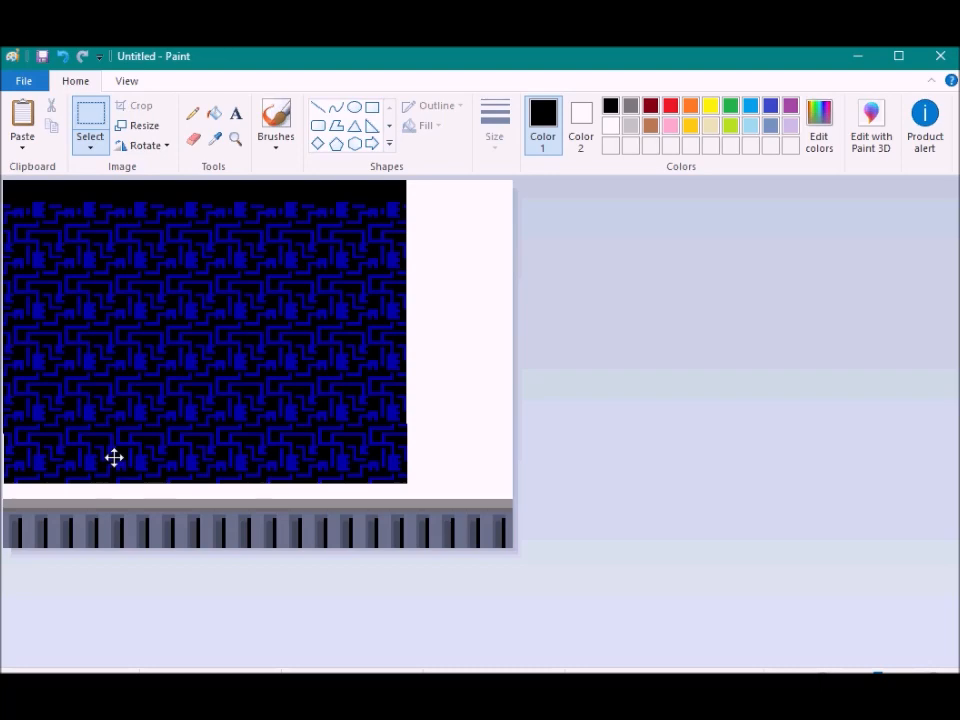
Undo the last circuit row placement and set a fresh copy flush with the canvas's left edge under the pattern
key(ctrl+z)
key(ctrl+y)
key(ctrl+z)
key(ctrl+v)
drag(120, 271, 127, 459)
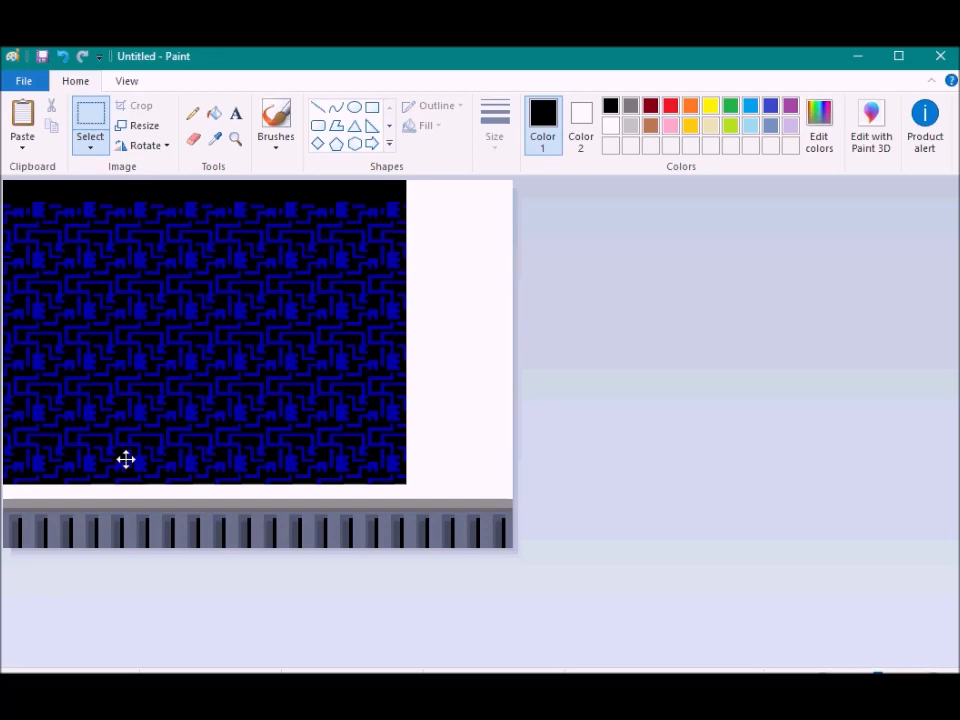
Try to fill the gap above the floor with a copied thin strip of the circuit pattern, and undo the lowest row
key(Escape)
drag(4, 463, 4, 456)
key(ctrl+c)
key(ctrl+v)
drag(137, 187, 137, 478)
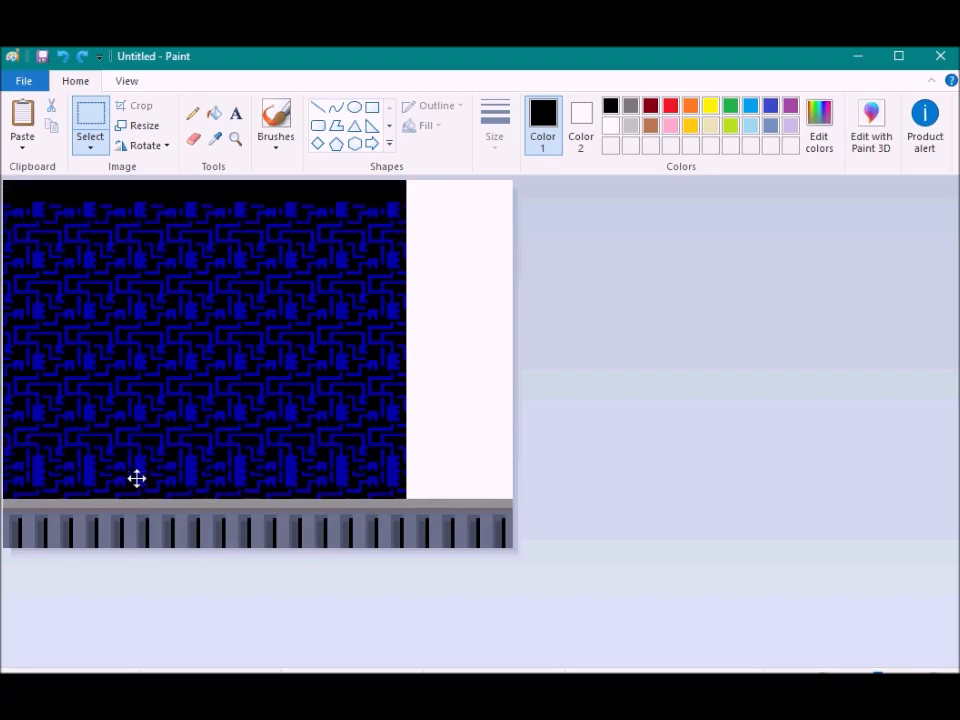
key(ctrl+z)
drag(425, 487, 3, 415)
click(446, 592)
key(ctrl+z)
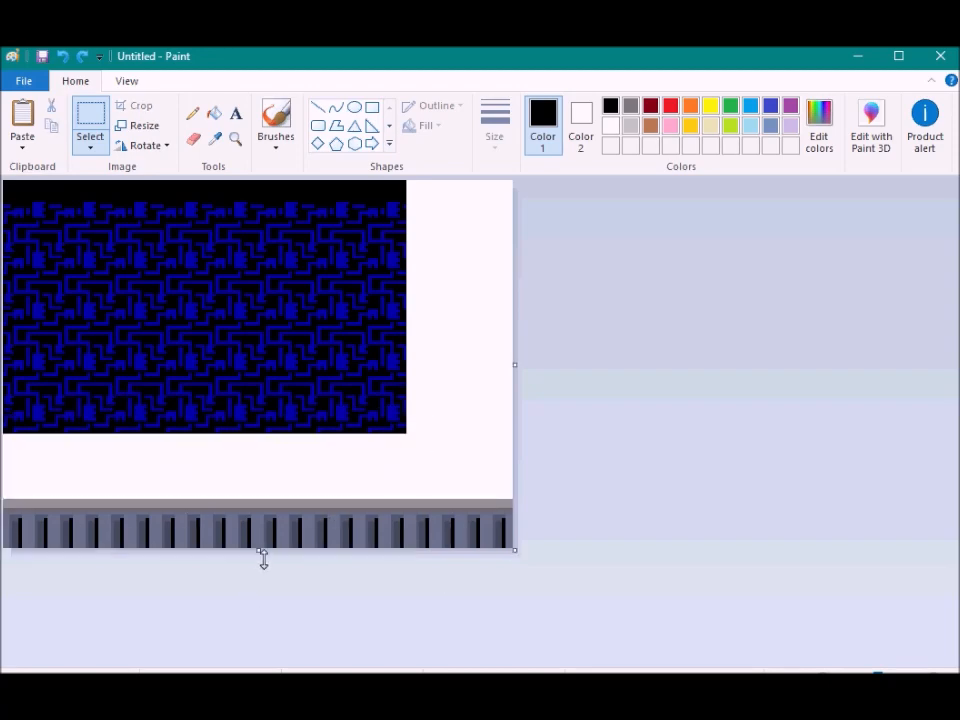
Extend the canvas downward and move most of the floor strip lower to open space beneath the circuit pattern
drag(260, 552, 264, 677)
key(ctrl+z)
drag(258, 549, 261, 645)
drag(407, 488, 3, 591)
drag(471, 469, 3, 596)
drag(122, 549, 122, 606)
Copy the lowest two circuit rows and place the copy directly below the pattern, past the original floor line
mouse_move(421, 466)
mouse_down()
mouse_move(362, 459)
mouse_move(3, 328)
mouse_up()
drag(142, 380, 150, 482)
click(473, 548)
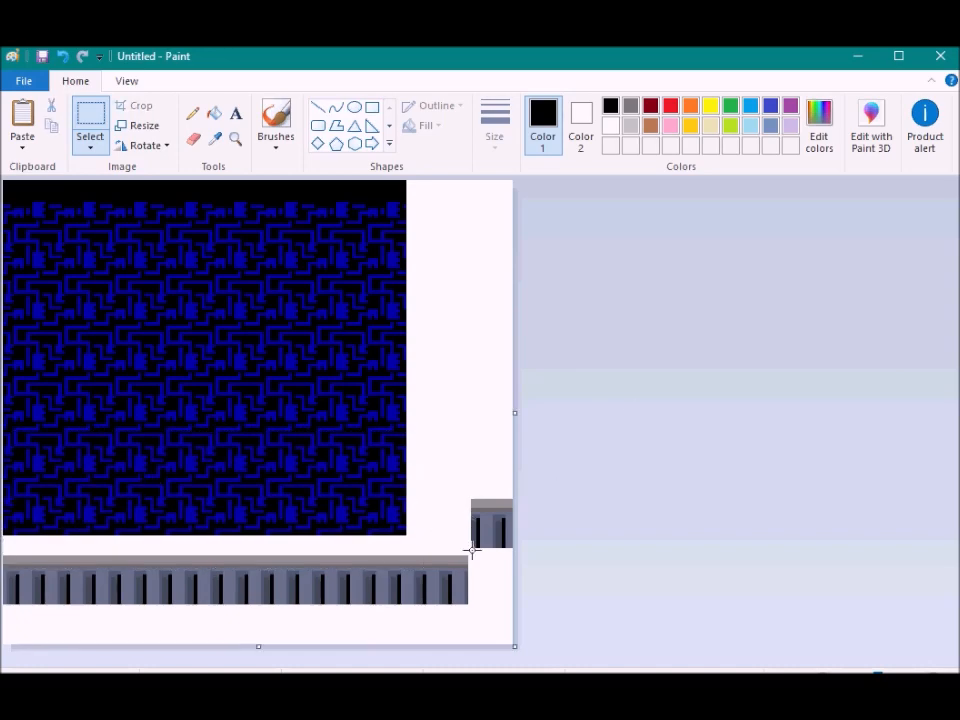
Place the floor strip back at its original height, covering the overhanging lower edge of the circuit pattern
drag(189, 594, 242, 527)
key(ctrl+v)
drag(306, 237, 107, 529)
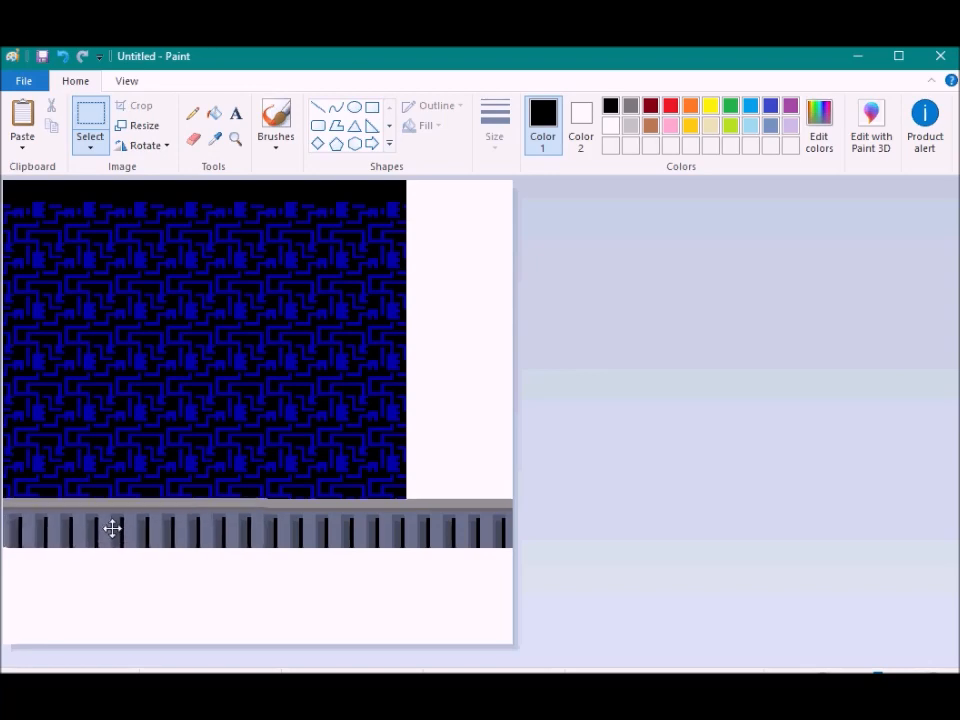
click(593, 563)
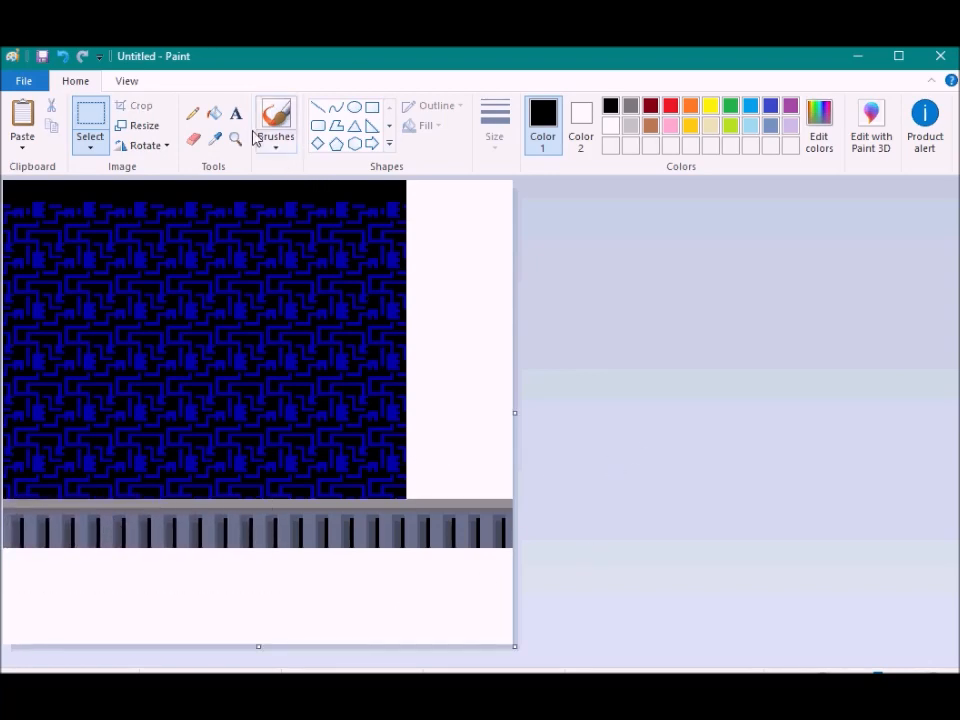
Try to fill the blank area beside the circuit pattern with black
click(214, 114)
click(443, 225)
key(ctrl+z)
Copy a section of circuit pattern over the blank area beside it and fill the leftover white gap with black
click(92, 126)
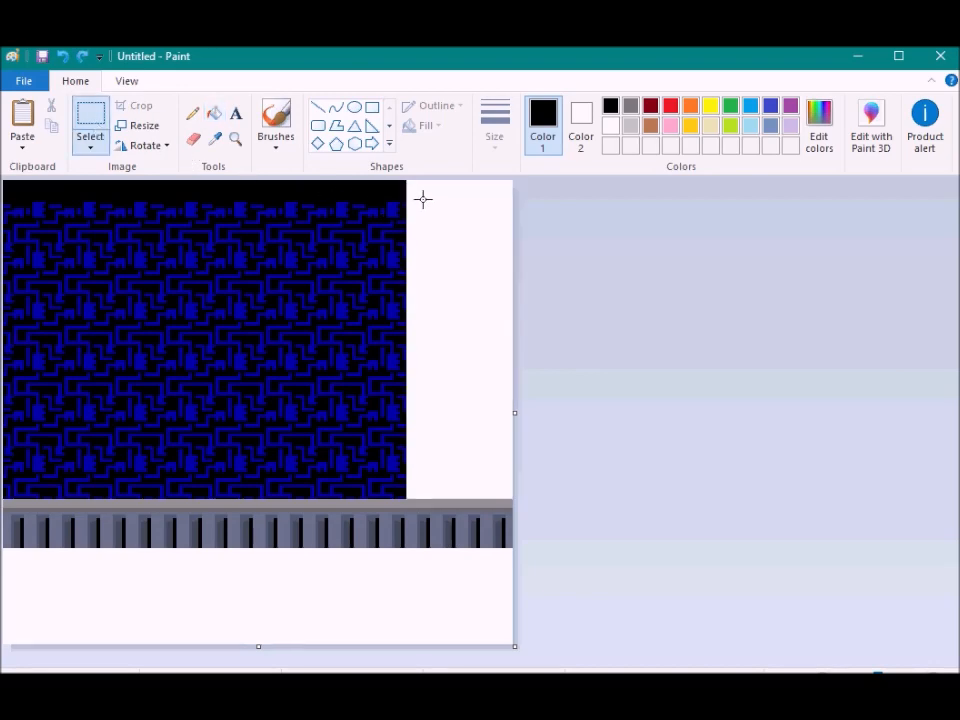
key(ctrl+c)
key(ctrl+v)
drag(118, 321, 500, 325)
click(656, 304)
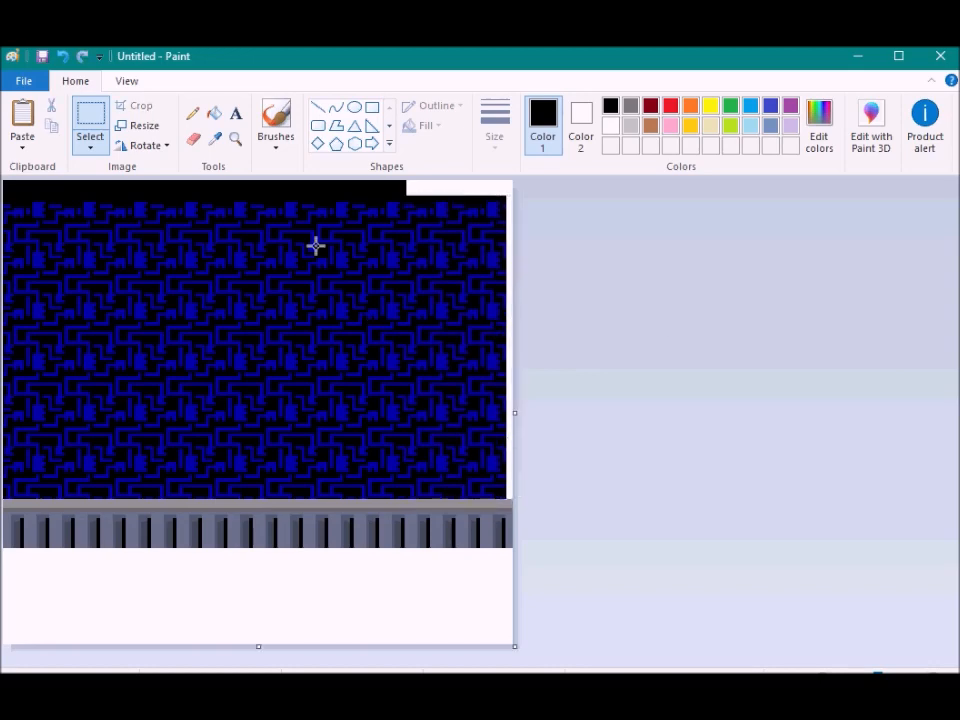
click(214, 114)
click(438, 188)
Delete the circuit panel from the foreground scene and copy the remaining scene over the circuit background in the other image
click(446, 636)
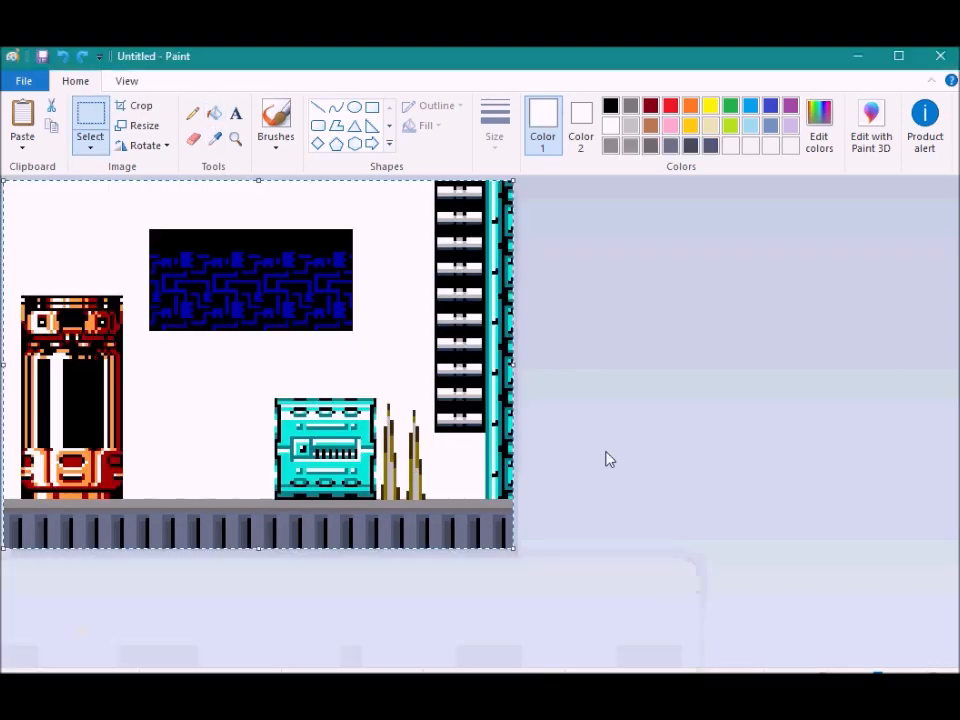
click(95, 113)
key(Delete)
key(ctrl+a)
click(587, 663)
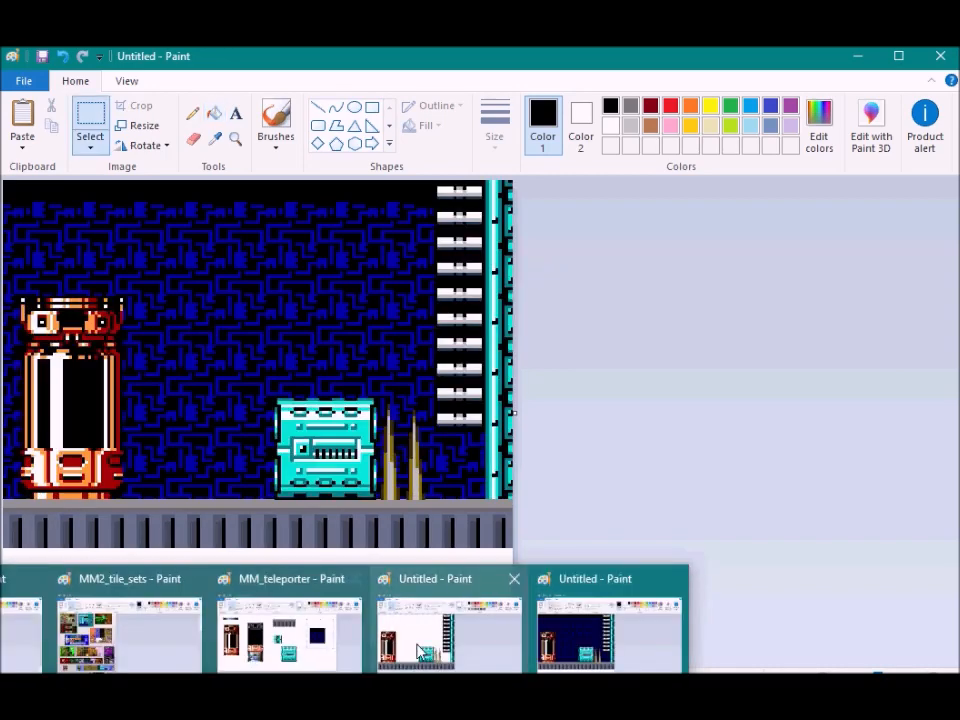
Shorten the combined image's canvas so it ends at the floor's lower edge
click(420, 649)
mouse_move(450, 649)
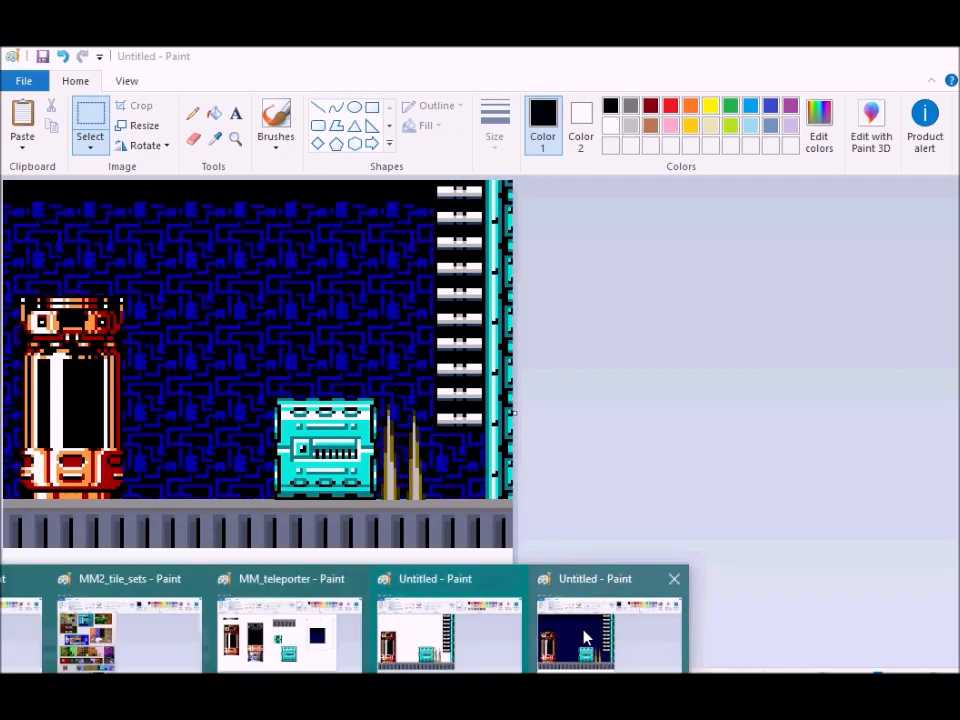
click(586, 638)
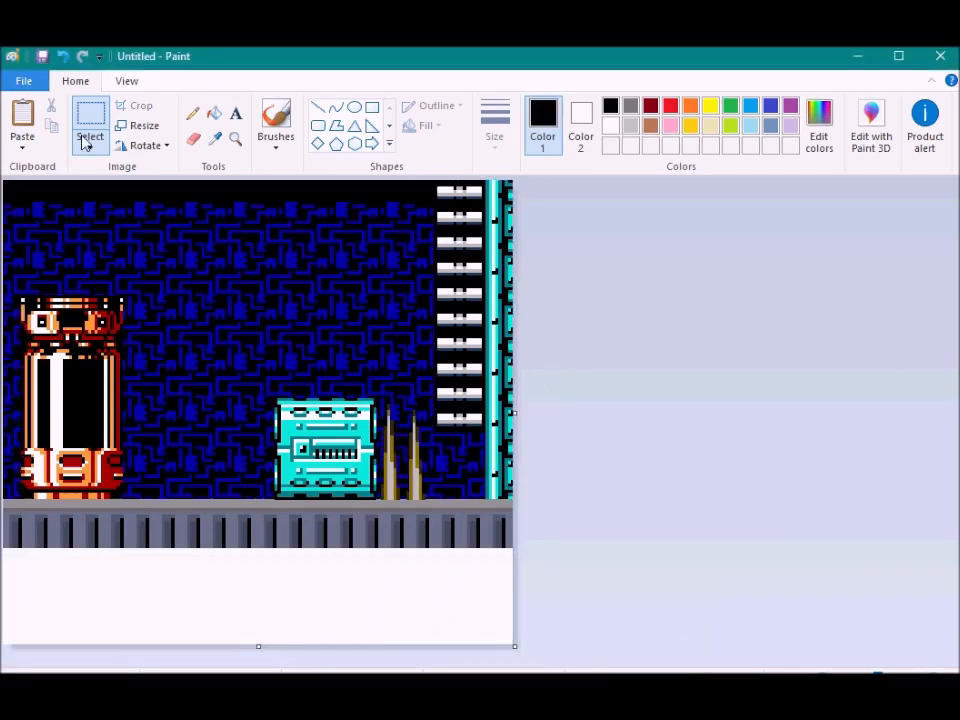
drag(266, 647, 256, 549)
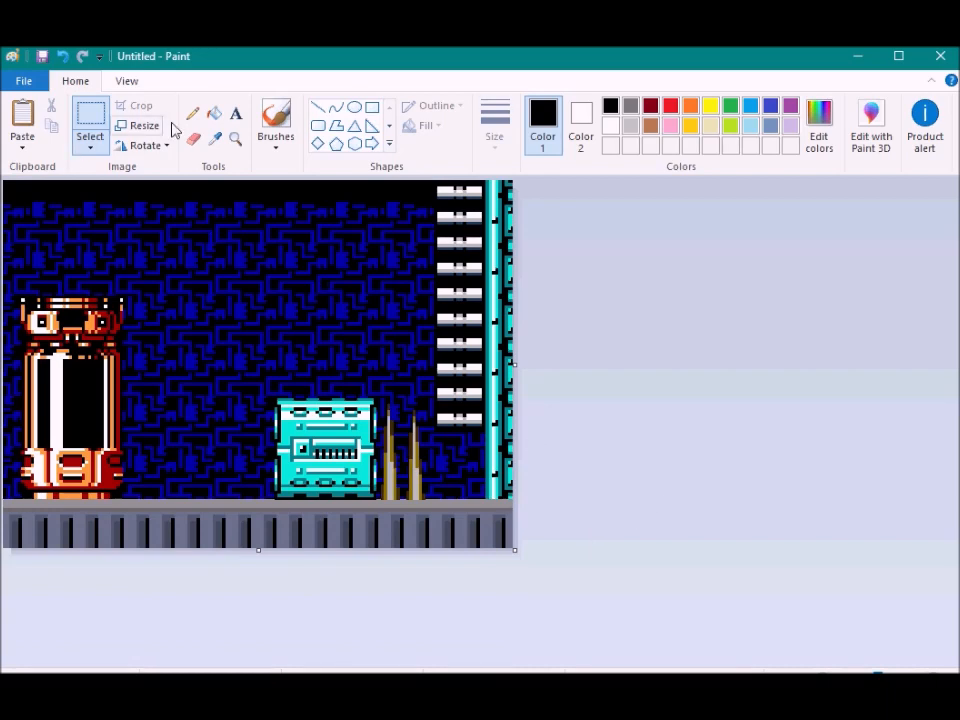
click(214, 138)
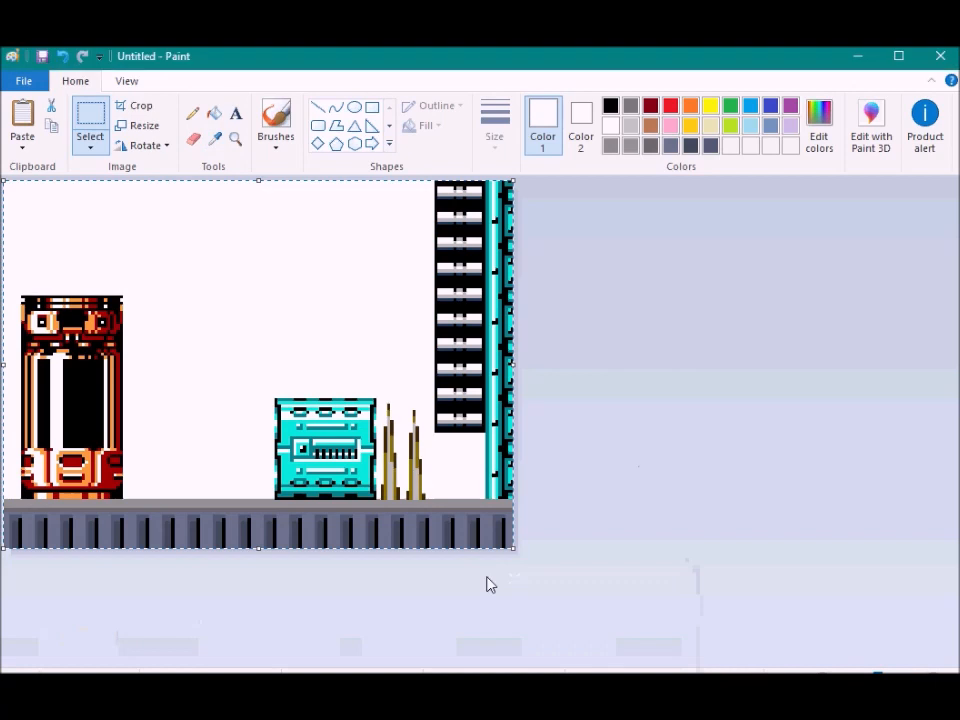
In the foreground scene, lift the cyan block and spikes off the floor and patch the floor's upper edge beneath them
drag(270, 390, 395, 442)
click(600, 406)
click(214, 113)
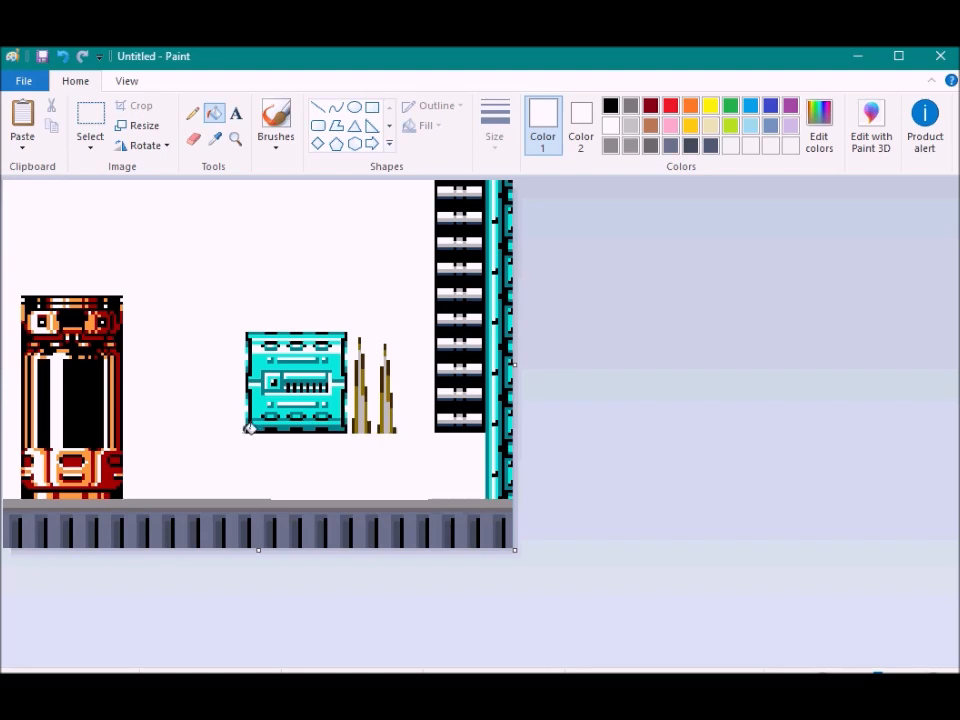
click(101, 126)
drag(243, 485, 254, 506)
drag(254, 496, 441, 489)
click(608, 496)
Set the cyan block and spikes back on the floor, slightly closer to the teleporter than before
drag(202, 321, 410, 442)
drag(377, 421, 394, 486)
click(604, 463)
Copy the whole rearranged foreground scene and switch to the image with the circuit background
key(ctrl+a)
mouse_move(379, 680)
click(612, 645)
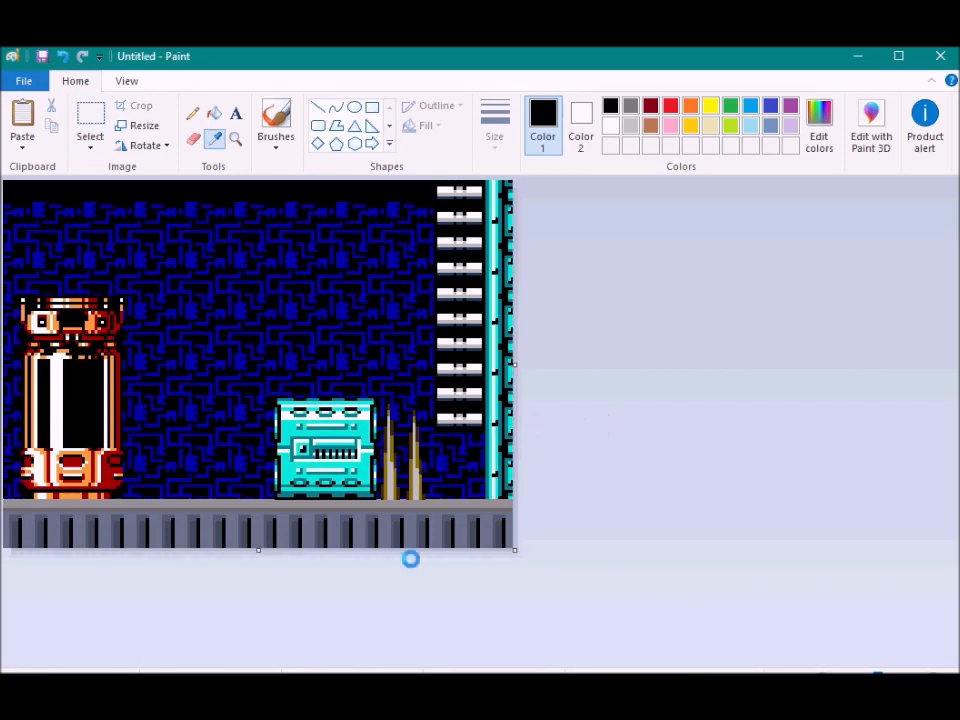
click(455, 657)
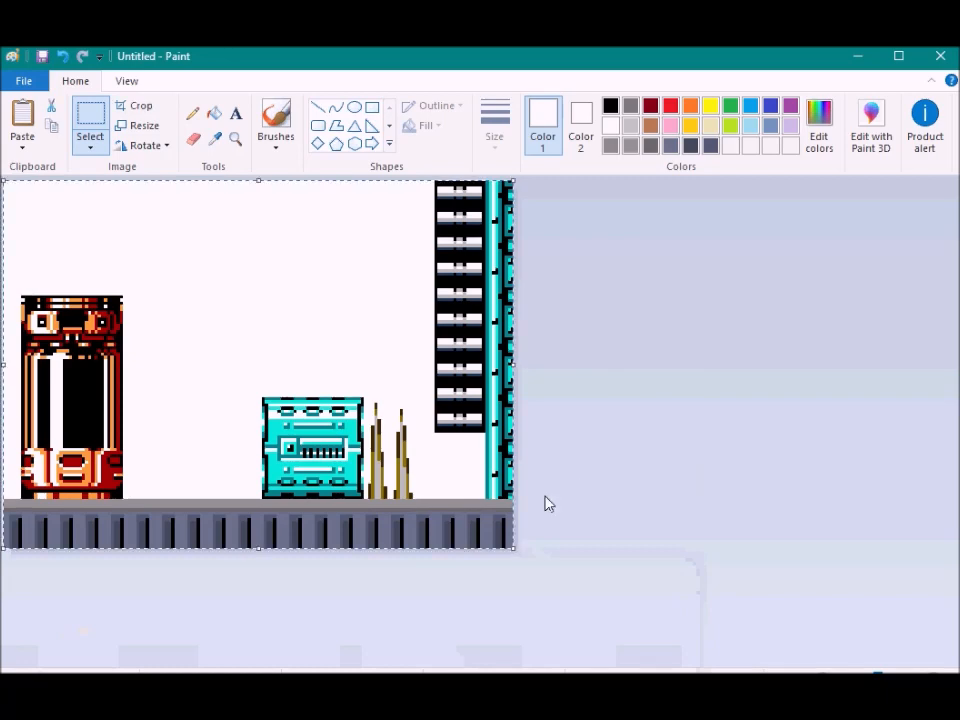
click(617, 643)
Undo the canvas shortening and the old foreground overlay, stepping through the edit history to the finished circuit background
key(ctrl+z)
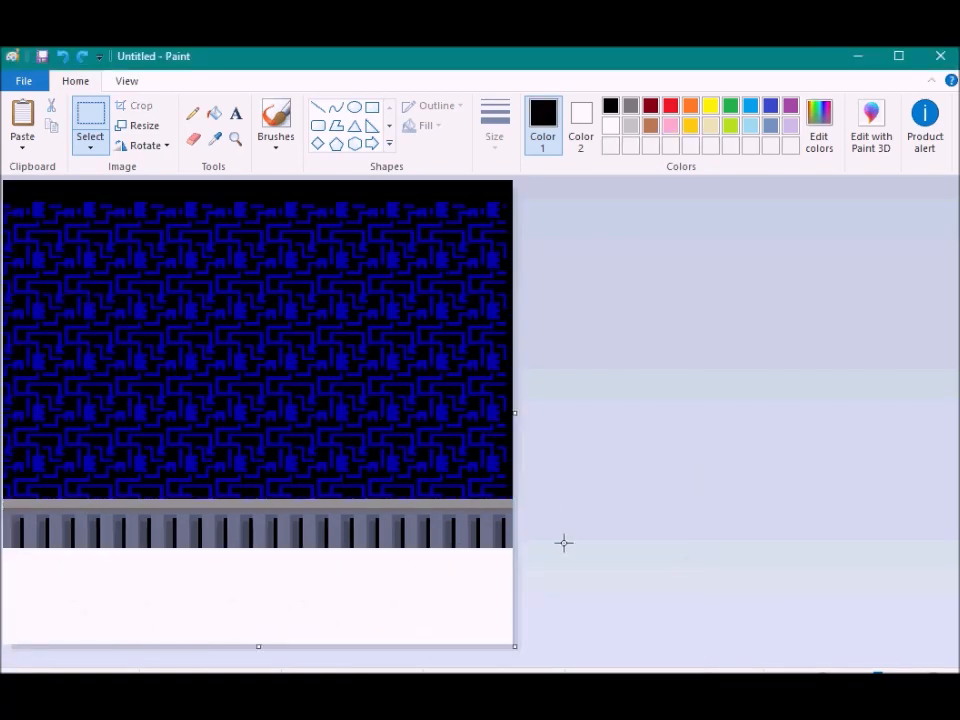
key(ctrl+z)
key(ctrl+z)
key(ctrl+z)
key(ctrl+z)
key(ctrl+z)
key(ctrl+z)
key(ctrl+z)
key(ctrl+z)
key(ctrl+y)
key(ctrl+y)
key(ctrl+y)
key(ctrl+y)
key(ctrl+y)
key(ctrl+y)
key(ctrl+y)
key(ctrl+y)
key(ctrl+y)
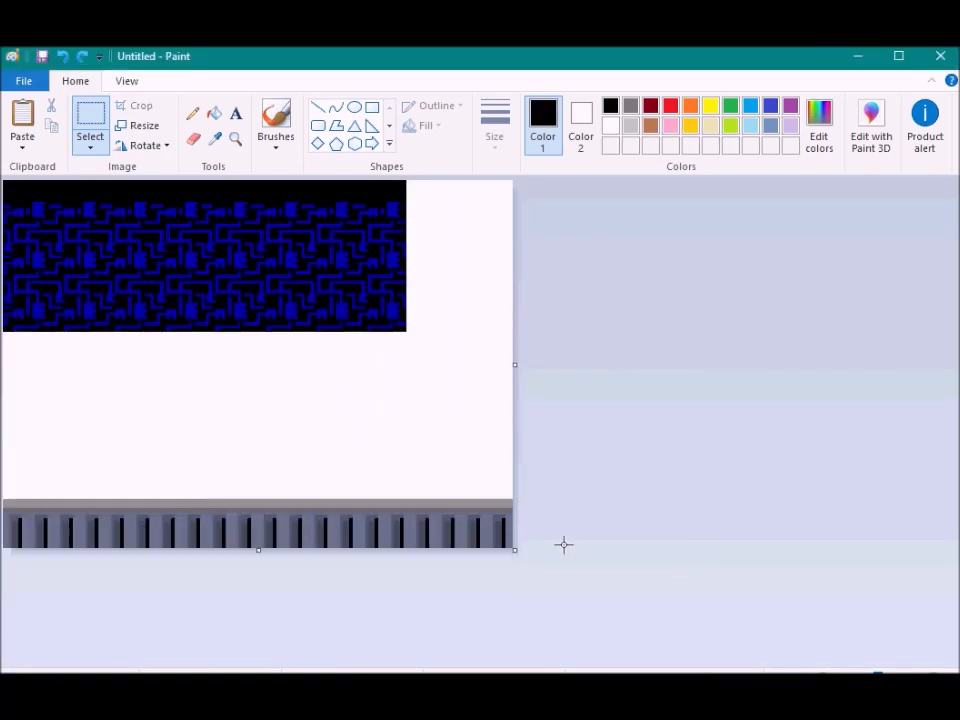
Place the rearranged foreground over the finished circuit background and shorten the canvas to the floor's lower edge
key(ctrl+z)
key(ctrl+y)
drag(258, 646, 258, 549)
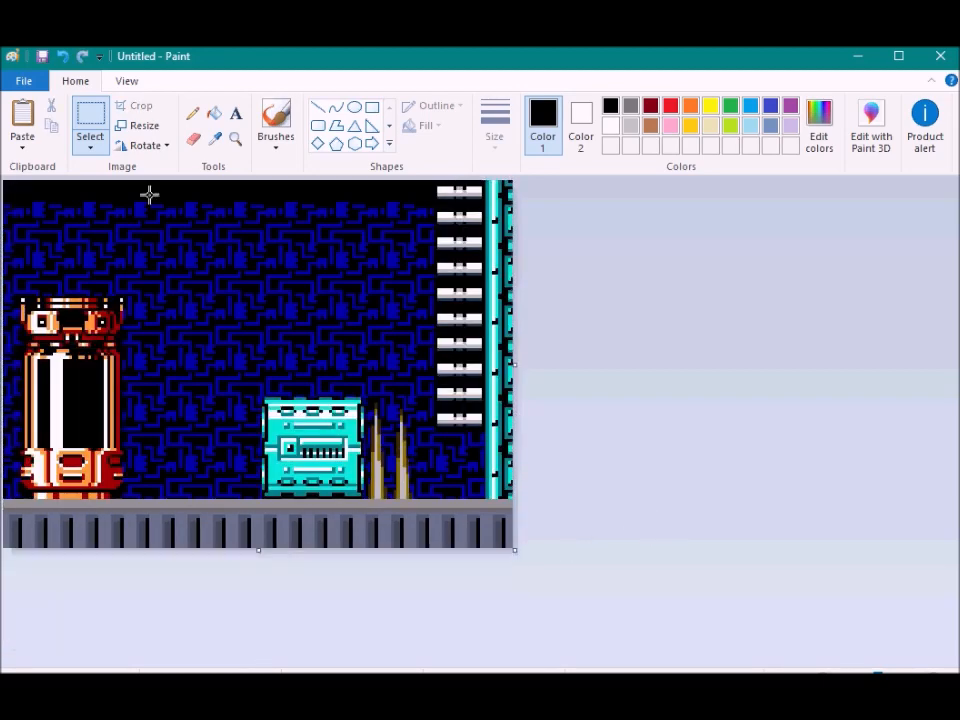
Save the combined scene as the PNG file MM_tutorial_back1 in the Sprite Sheets folder
click(26, 82)
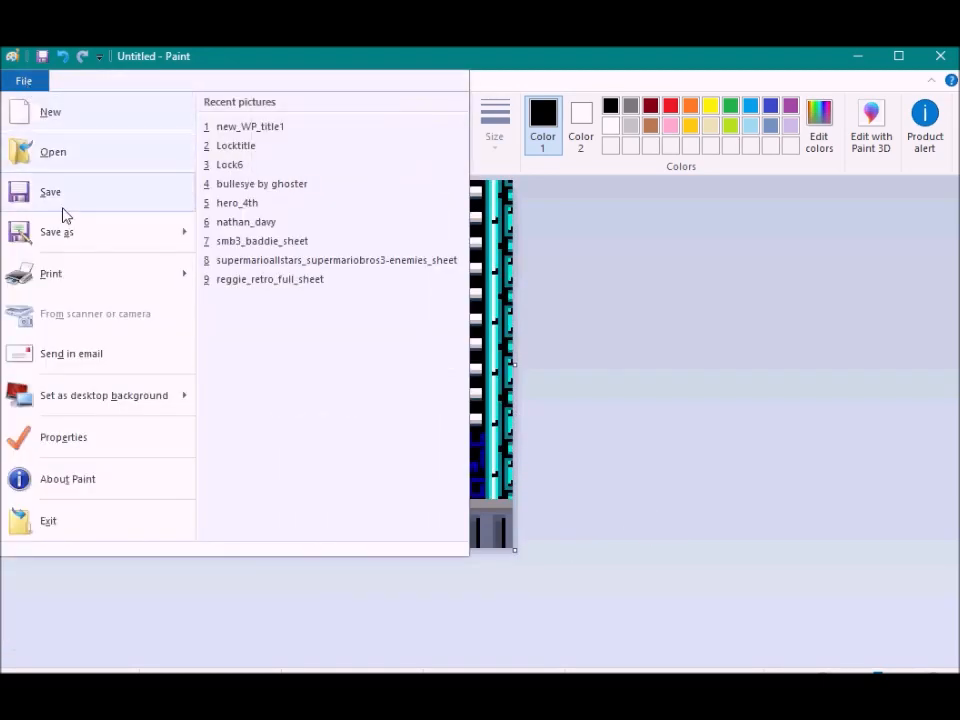
click(474, 300)
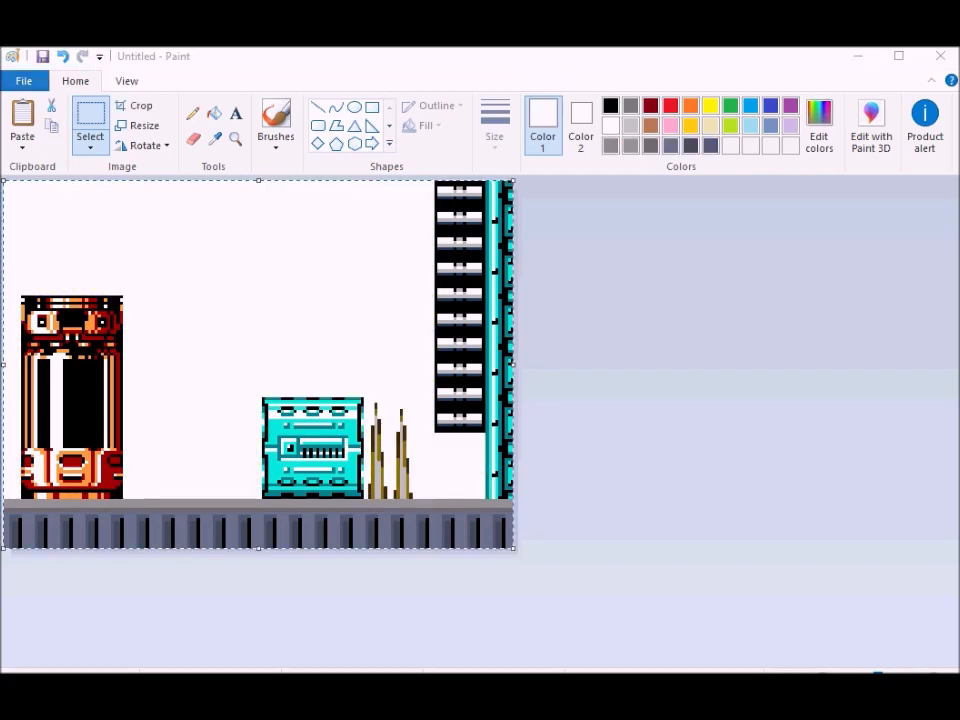
click(856, 57)
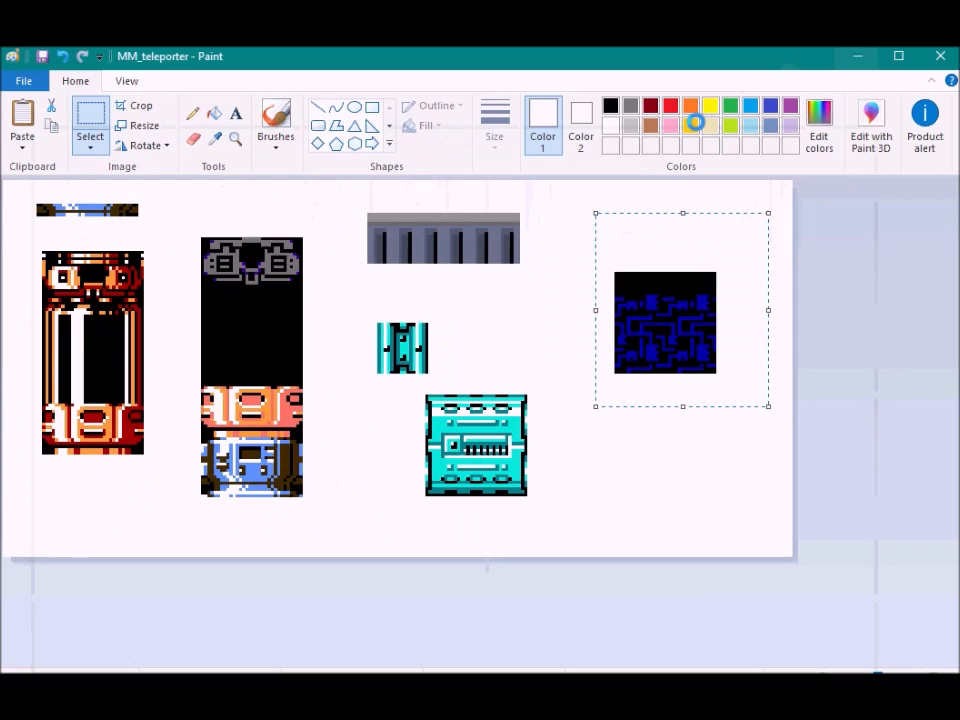
click(574, 656)
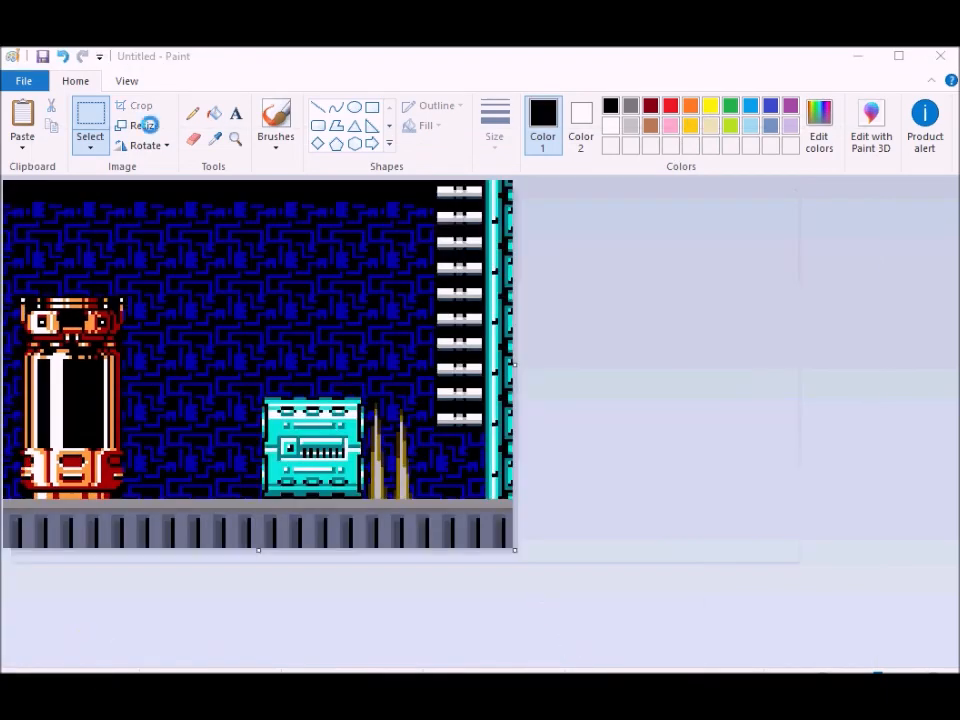
click(42, 56)
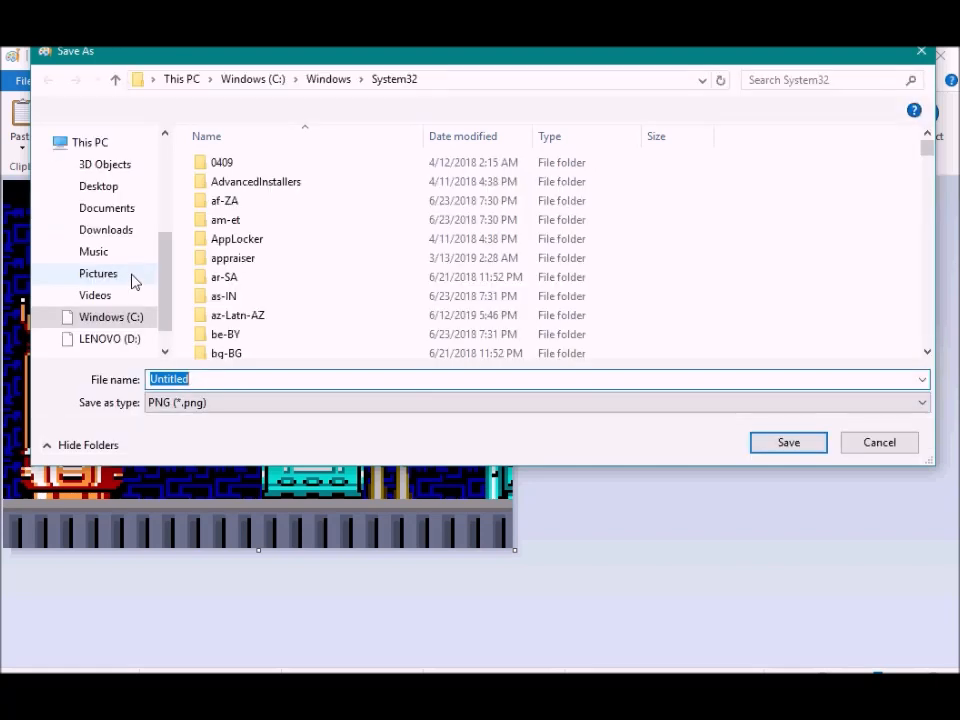
scroll(99, 264, up, 3)
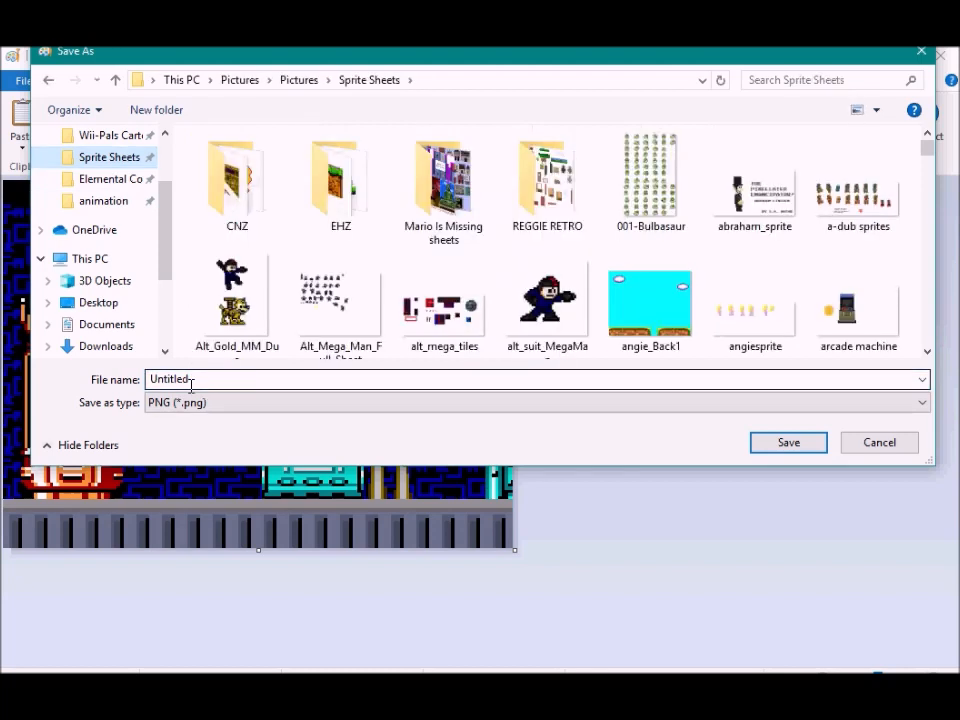
double_click(210, 377)
text(MM_tutorial_back1)
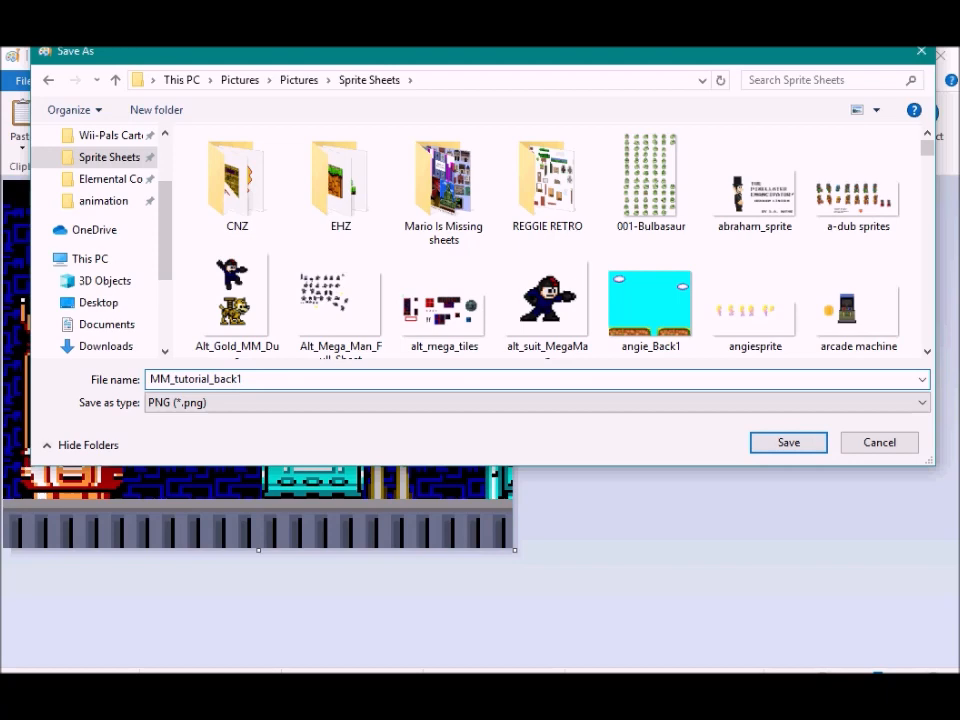
key(Return)
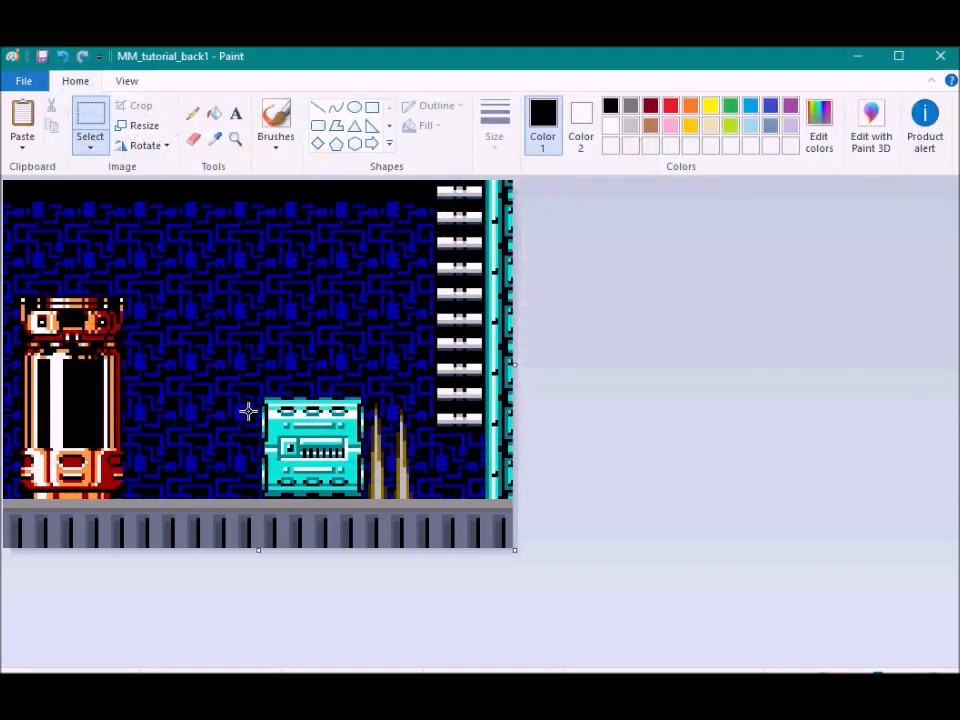
Shift the scene down until only its uppermost strip remains along the canvas's lower edge
drag(392, 407, 373, 538)
drag(436, 470, 556, 562)
click(582, 466)
Copy the striped column and cyan pillar section and place the copy in the blank area above
drag(434, 477, 545, 584)
key(ctrl+c)
key(ctrl+v)
drag(40, 215, 186, 312)
Try to stack the copied column and pillar section directly above the original one
drag(135, 253, 251, 381)
drag(206, 327, 493, 476)
key(ctrl+z)
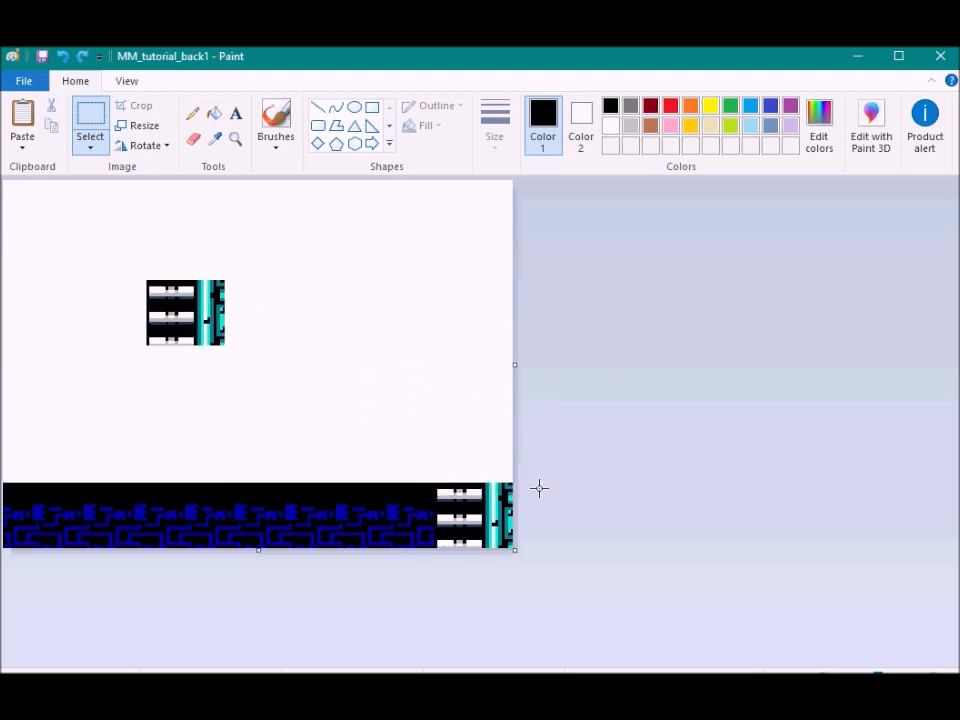
key(ctrl+y)
key(ctrl+z)
Try to stack a trimmed piece of the copied section on the column and pillar, and compare its alignment
drag(132, 246, 268, 330)
drag(218, 304, 506, 456)
key(ctrl+z)
key(ctrl+y)
key(ctrl+z)
key(ctrl+y)
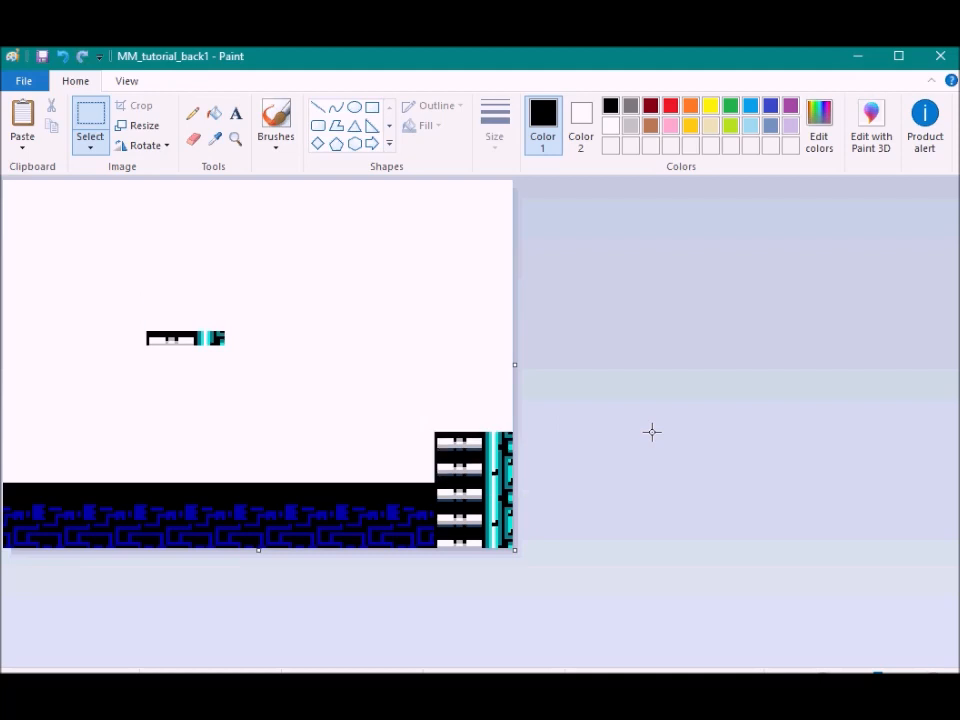
key(ctrl+z)
Reselect a slightly shorter piece of the copied section, stack it flush on the column and pillar, and compare the alignment
drag(133, 264, 536, 480)
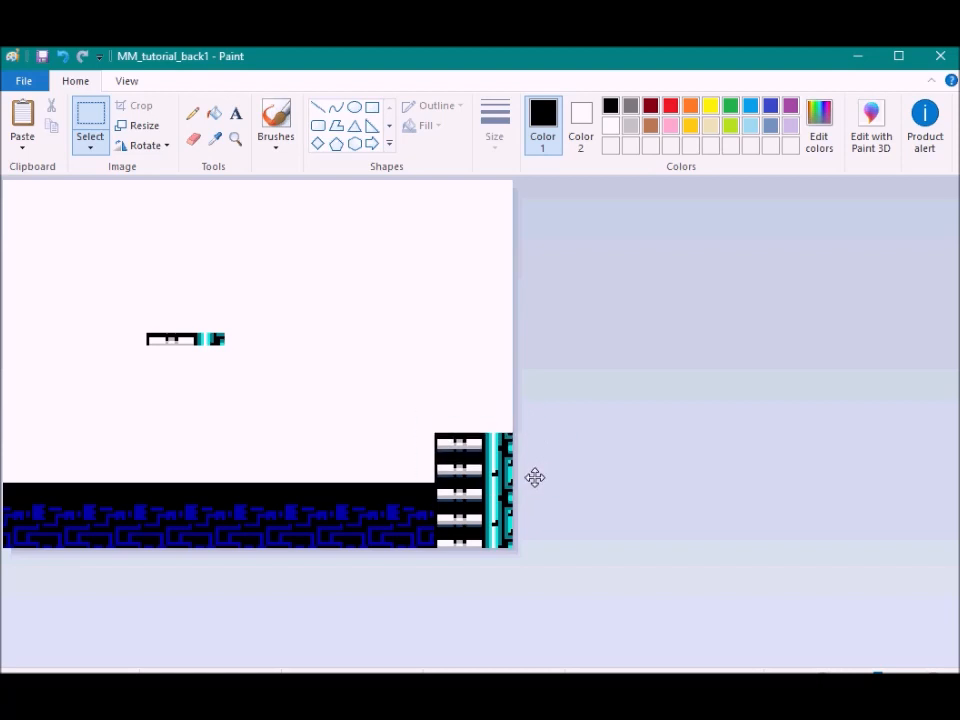
key(ctrl+z)
key(ctrl+y)
key(ctrl+z)
key(ctrl+y)
Copy the stacked column and pillar section upward to make both taller
drag(390, 386, 564, 482)
mouse_move(466, 441)
mouse_down()
mouse_move(467, 343)
mouse_move(459, 392)
mouse_move(454, 334)
mouse_move(476, 368)
mouse_move(330, 306)
mouse_move(454, 298)
mouse_move(459, 314)
mouse_up()
click(602, 318)
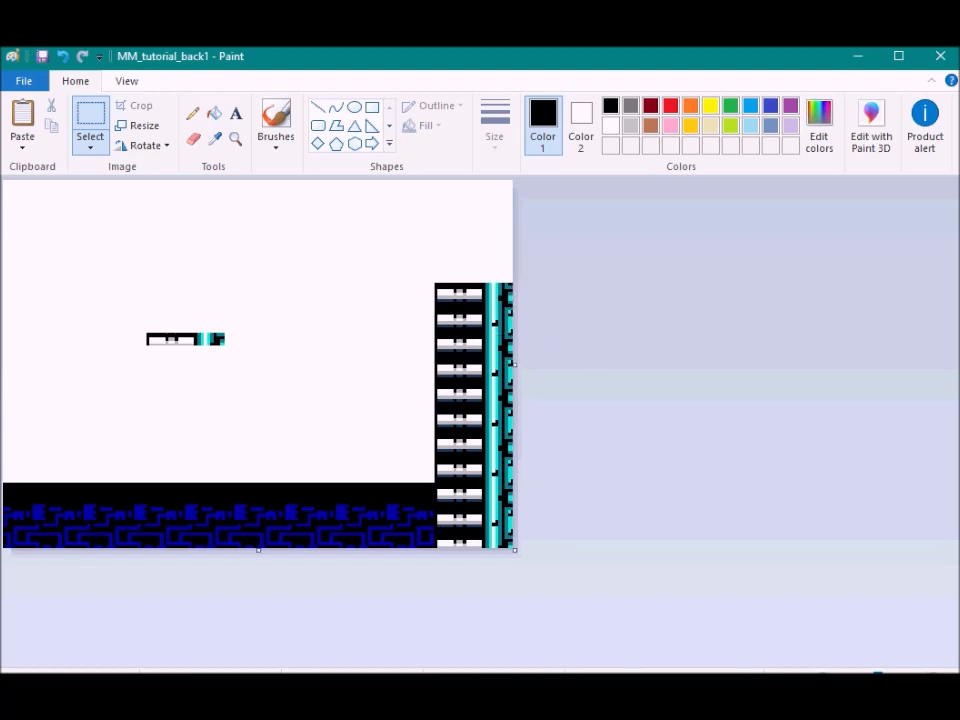
click(556, 298)
Switch to MM2_tile_sets and copy the blue machine tile block from the stage 6 set
click(265, 690)
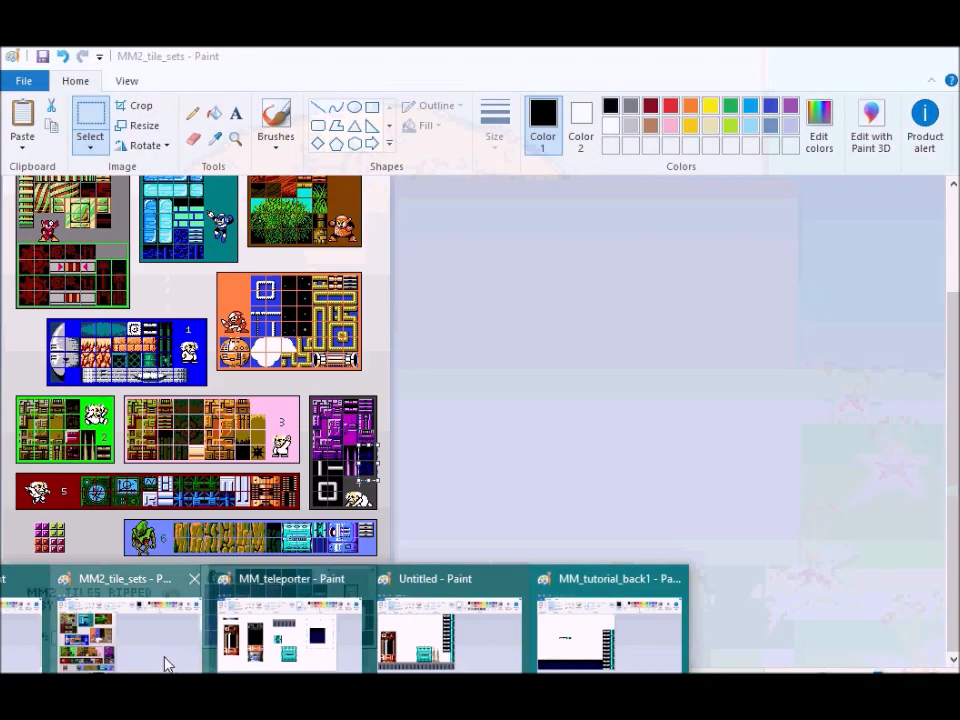
click(167, 664)
scroll(208, 440, up, 3)
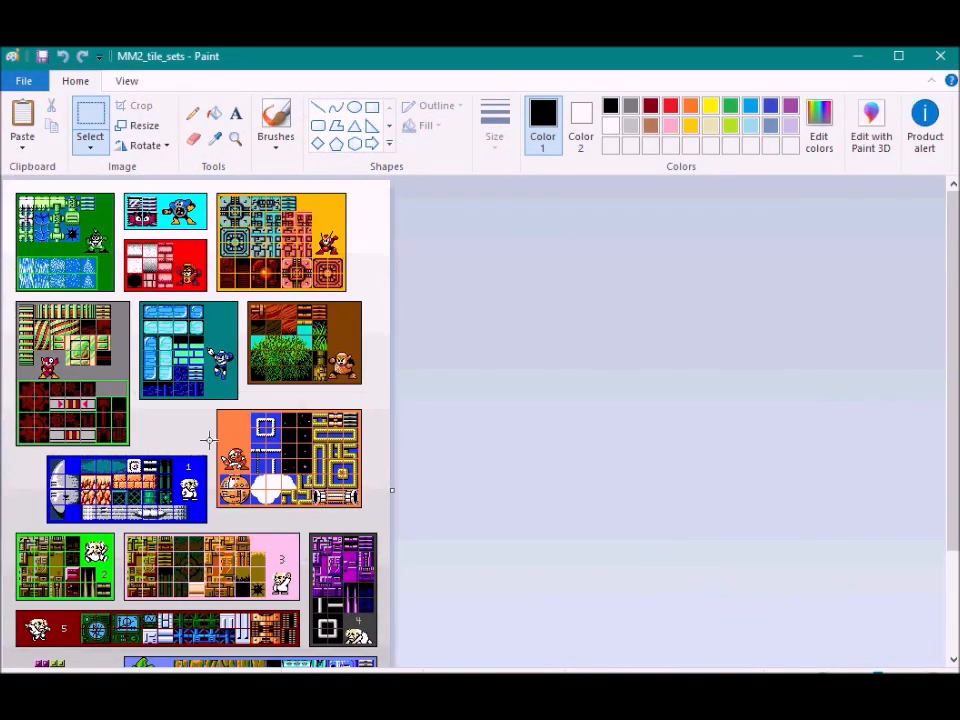
scroll(208, 440, down, 3)
drag(161, 413, 162, 415)
click(240, 408)
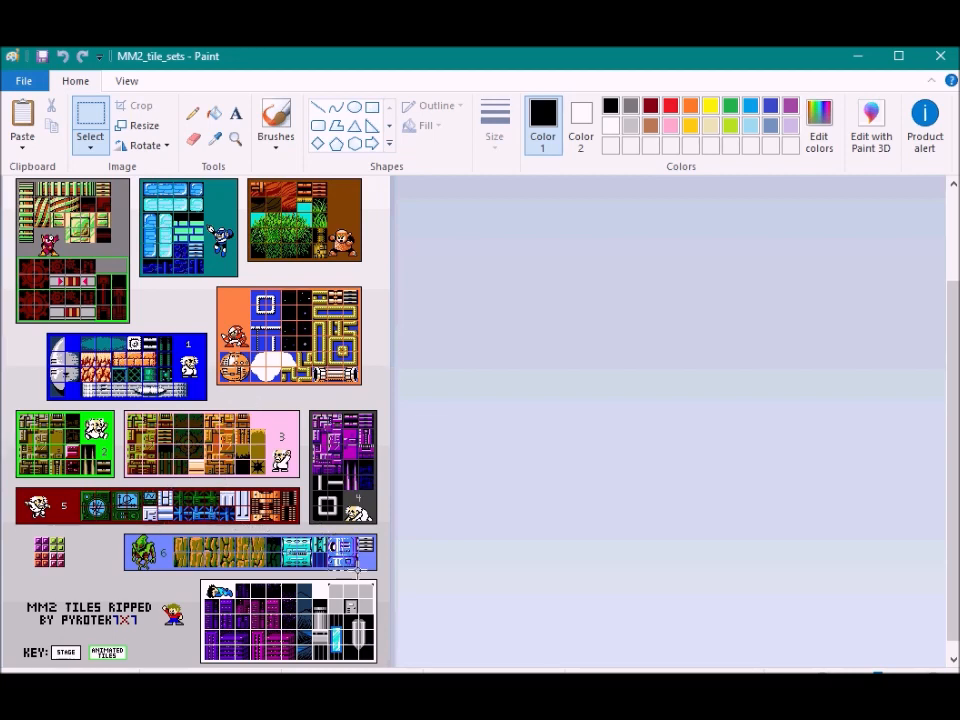
Paste the blue machine tile into MM_teleporter, enlarge it to 300 percent and place it in the empty area below the dark circuit tile
mouse_move(397, 650)
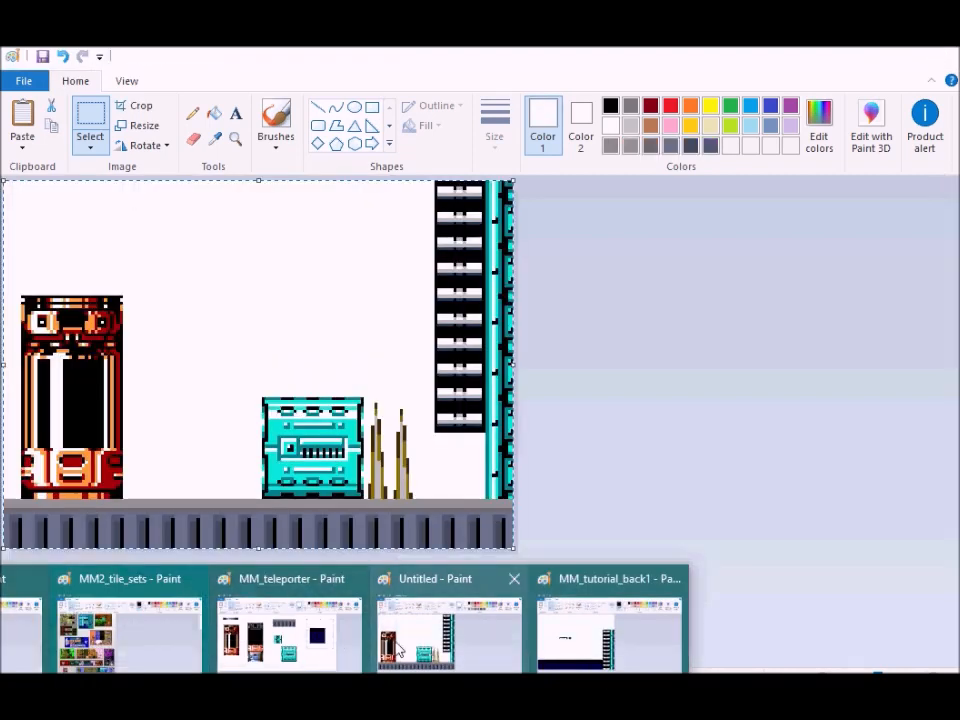
click(291, 638)
key(ctrl+v)
click(137, 127)
drag(244, 217, 190, 220)
text(3)
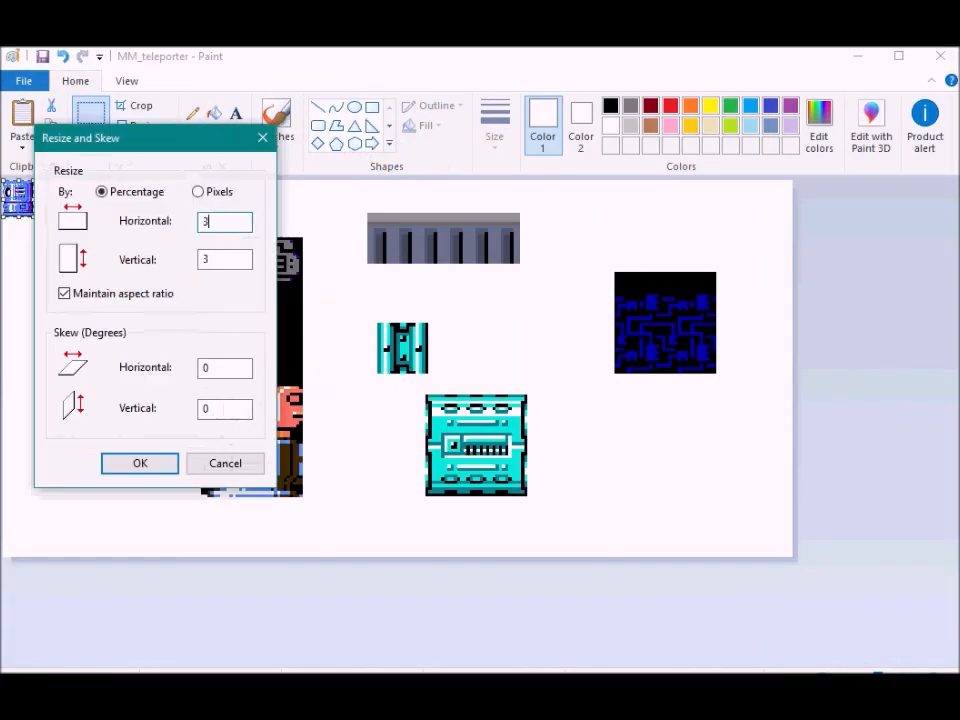
text(00)
key(Return)
drag(58, 245, 651, 496)
click(861, 413)
Fill the strips above and below the blue machine tile with white and close the grid-line gaps between its pieces
click(215, 108)
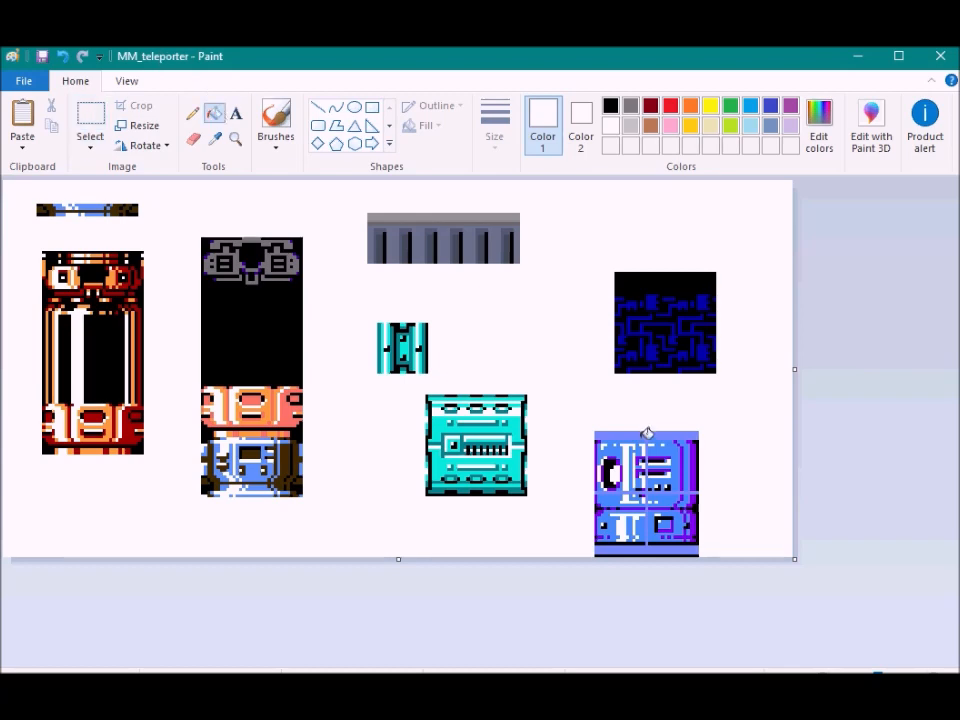
click(647, 434)
click(650, 554)
click(91, 116)
drag(561, 417, 646, 562)
drag(621, 521, 624, 520)
drag(574, 405, 684, 478)
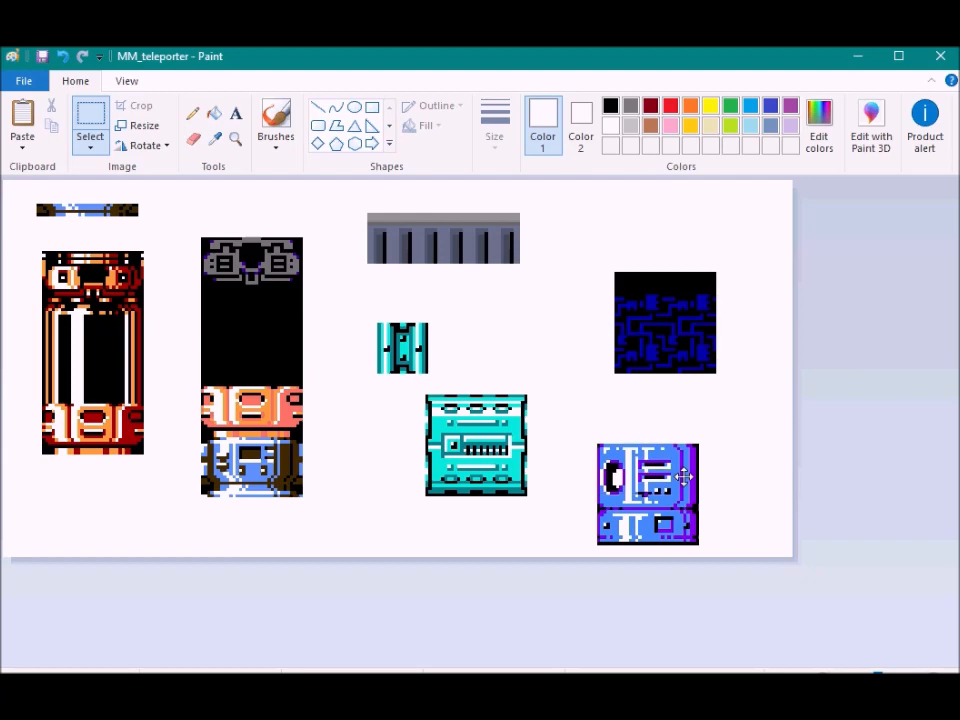
Copy the cleaned blue machine tile into MM_tutorial_back1 and delete the leftover column fragment there
drag(576, 422, 737, 557)
key(ctrl+c)
mouse_move(290, 690)
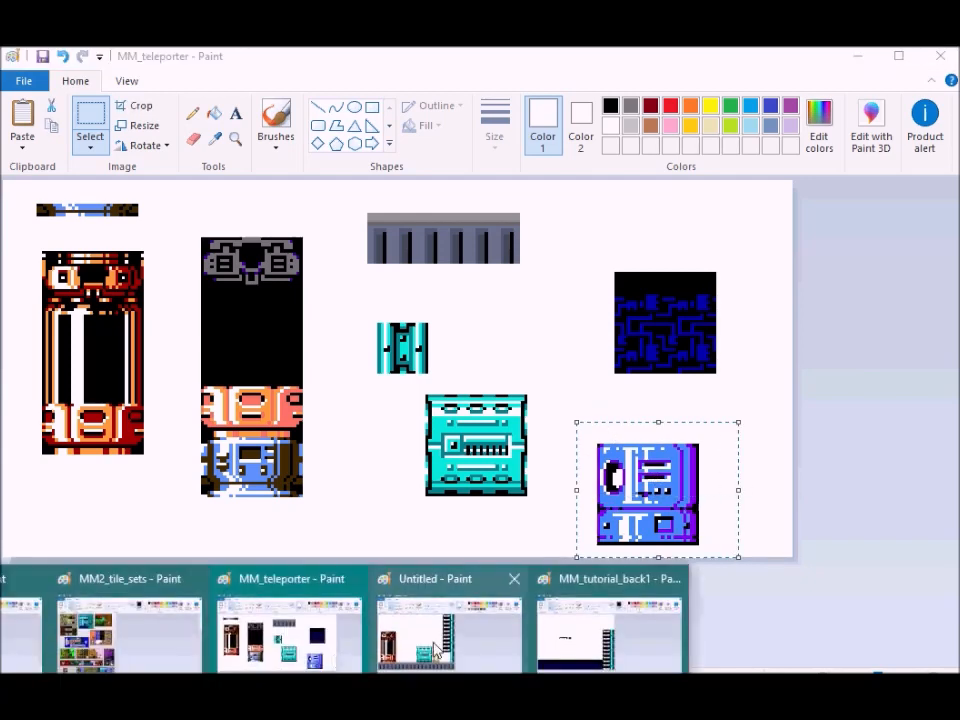
click(606, 632)
key(ctrl+v)
mouse_move(71, 244)
mouse_down()
mouse_move(362, 199)
mouse_move(326, 366)
mouse_move(351, 347)
mouse_up()
drag(122, 279, 258, 375)
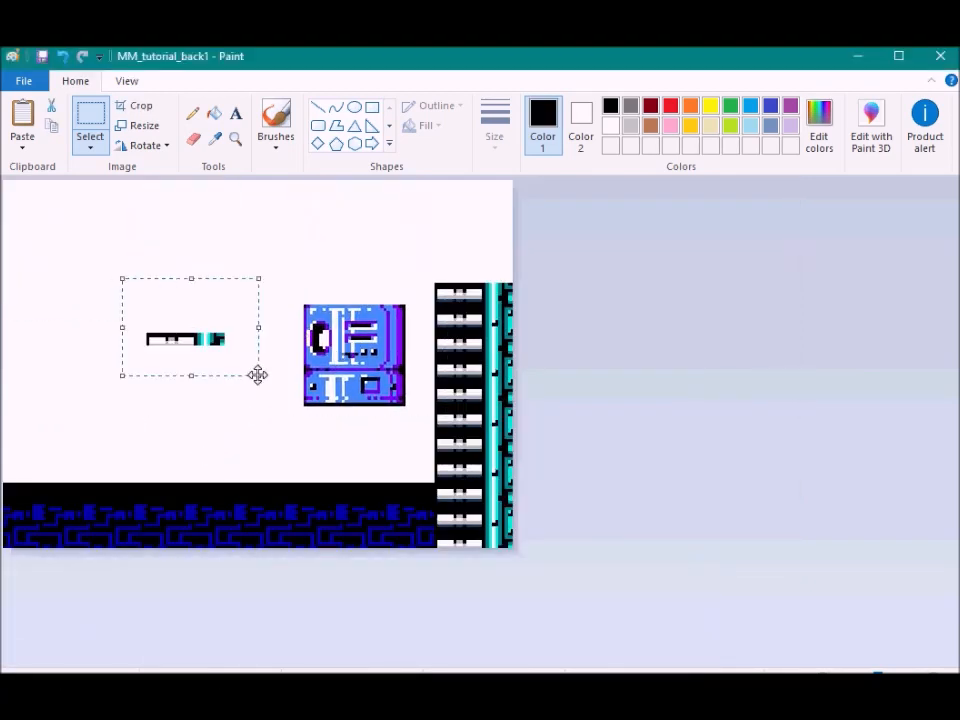
key(Delete)
Move the blue machine tile to the upper-left corner of the canvas and place a second copy directly beside it
drag(287, 268, 422, 424)
drag(382, 361, 79, 236)
key(ctrl+c)
key(ctrl+v)
mouse_move(20, 220)
mouse_down()
mouse_move(6, 285)
mouse_move(99, 170)
mouse_up()
click(296, 252)
Switch to MM2_tile_sets and copy the pale window tile from the stage 5 set
click(350, 685)
click(130, 630)
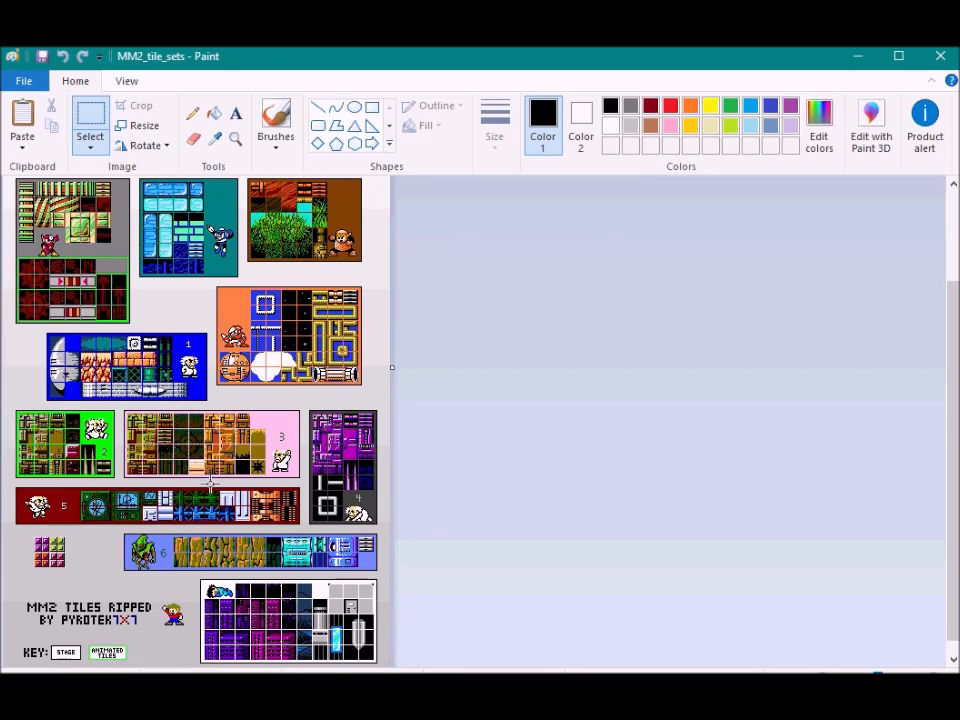
drag(178, 508, 174, 504)
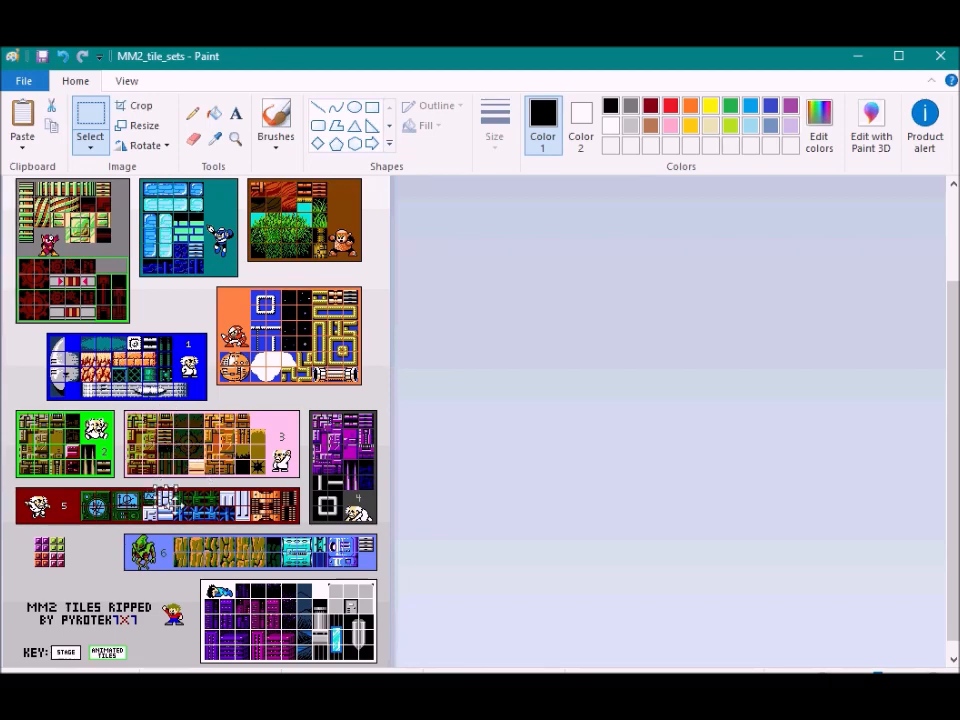
mouse_move(285, 690)
click(574, 664)
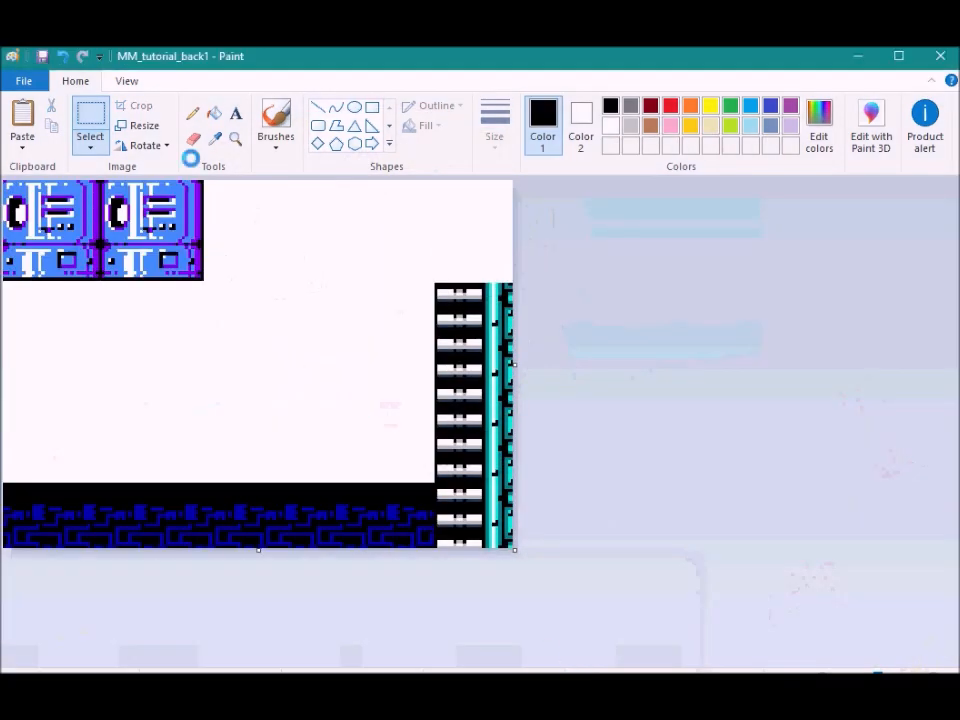
key(ctrl+v)
click(144, 126)
text(500)
key(Return)
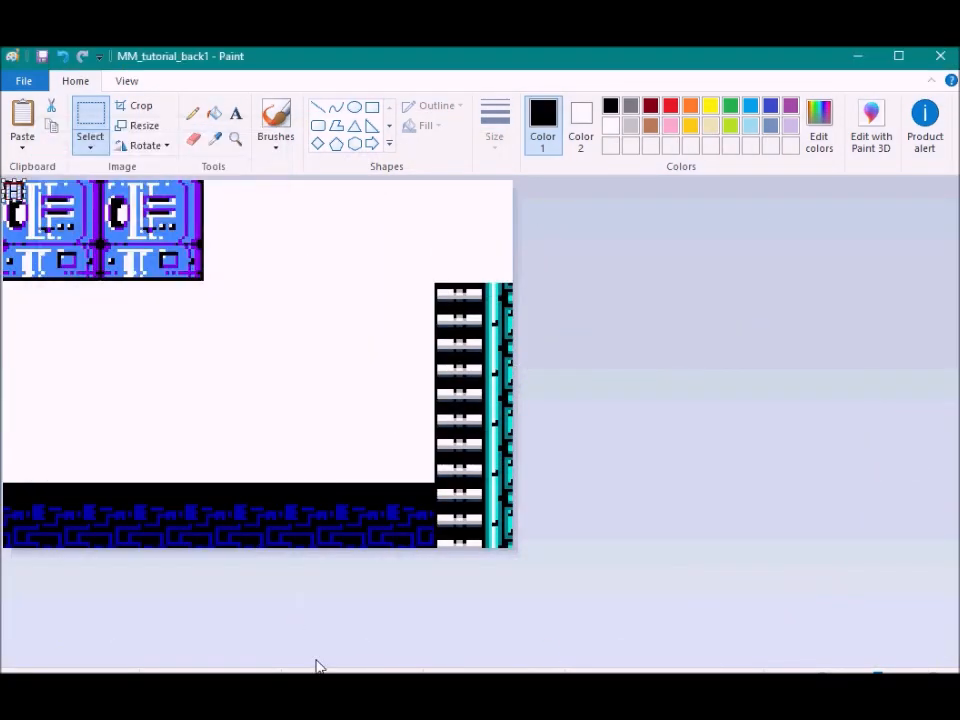
Paste the window tile into MM_teleporter, enlarge it to 350 percent and place it between the cyan pillar tile and the dark circuit tile
mouse_move(315, 666)
click(285, 630)
key(ctrl+v)
click(144, 126)
double_click(231, 217)
text(350)
key(Return)
drag(30, 226, 526, 337)
Delete the excess edges around the enlarged window tile and fill the remaining background around it with white
drag(485, 284, 512, 362)
key(Delete)
drag(567, 403, 564, 410)
key(Delete)
click(214, 113)
click(541, 300)
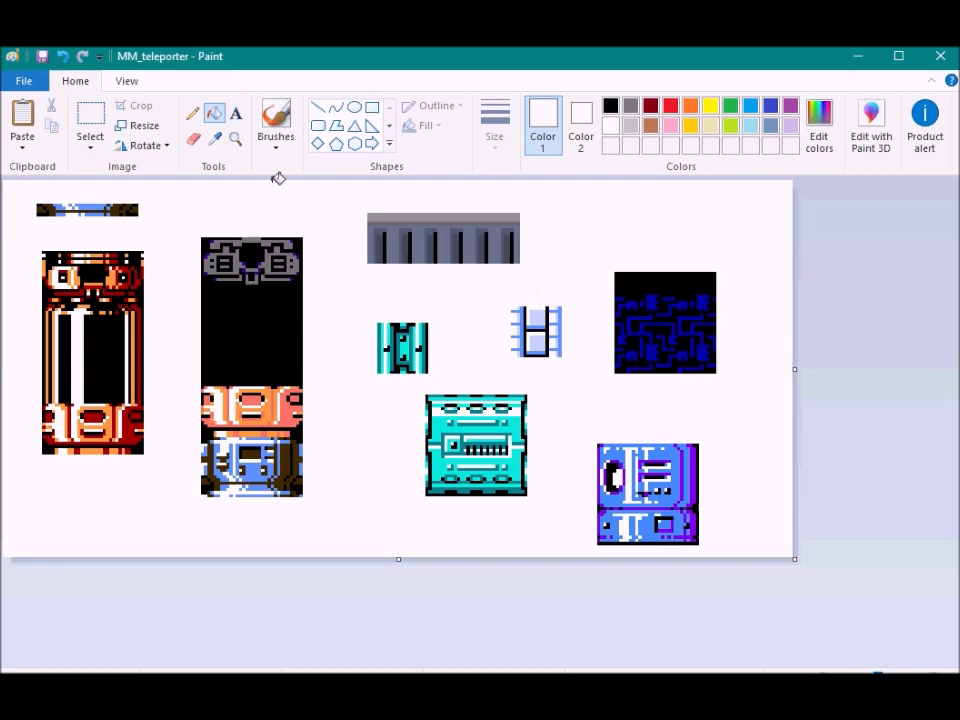
Copy the window tile into MM_tutorial_back1 and place it along the canvas's upper edge, directly beside the blue machines
click(90, 115)
drag(579, 368, 465, 273)
key(ctrl+c)
click(443, 688)
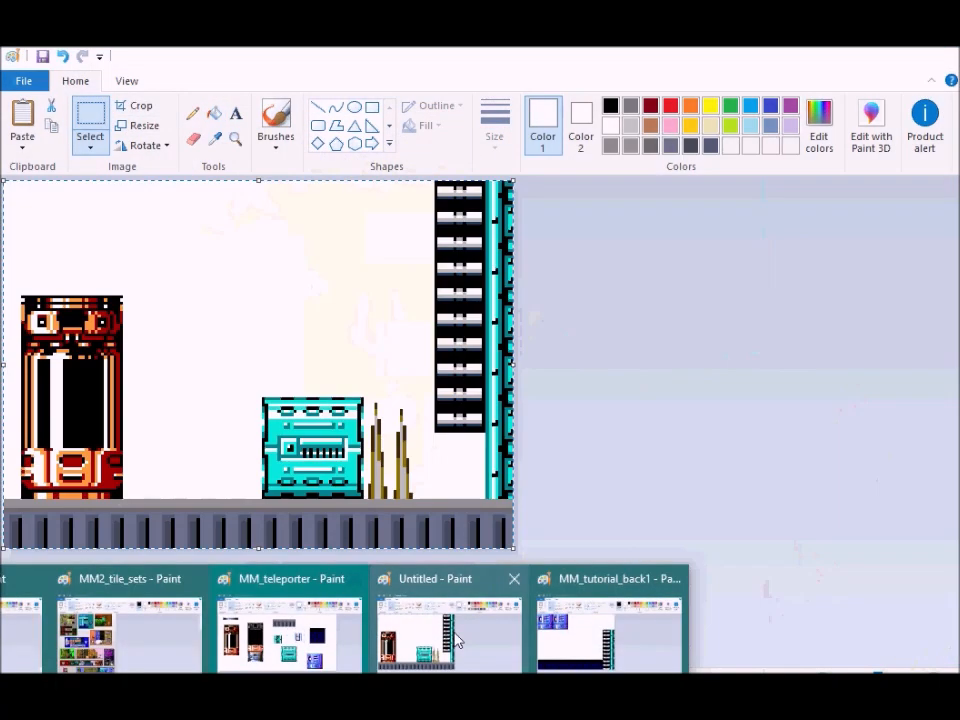
click(606, 635)
key(ctrl+v)
drag(70, 235, 217, 206)
Repeat the window tile side by side along the canvas's upper edge until the row reaches the right side
key(ctrl+v)
drag(74, 229, 279, 197)
key(ctrl+v)
drag(88, 256, 340, 225)
key(ctrl+v)
drag(75, 235, 382, 208)
key(ctrl+v)
drag(102, 244, 452, 215)
key(ctrl+v)
drag(15, 198, 470, 198)
key(ctrl+v)
drag(52, 216, 561, 217)
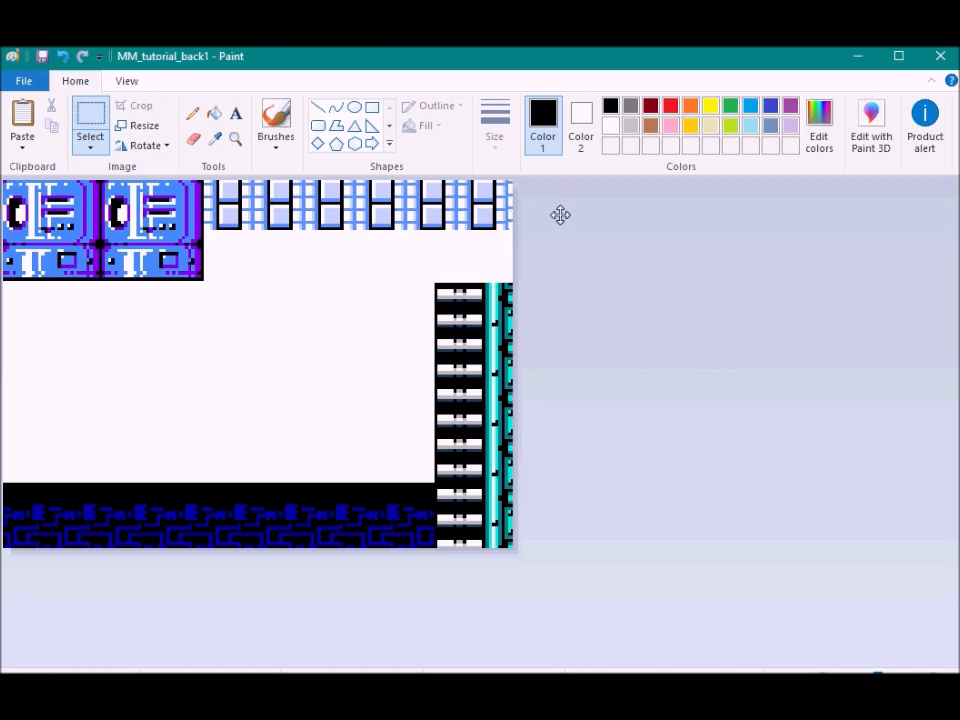
drag(561, 217, 591, 326)
Look through the open tile sheets and copy the pair of light-blue machine tiles from mm1bgset
mouse_move(324, 673)
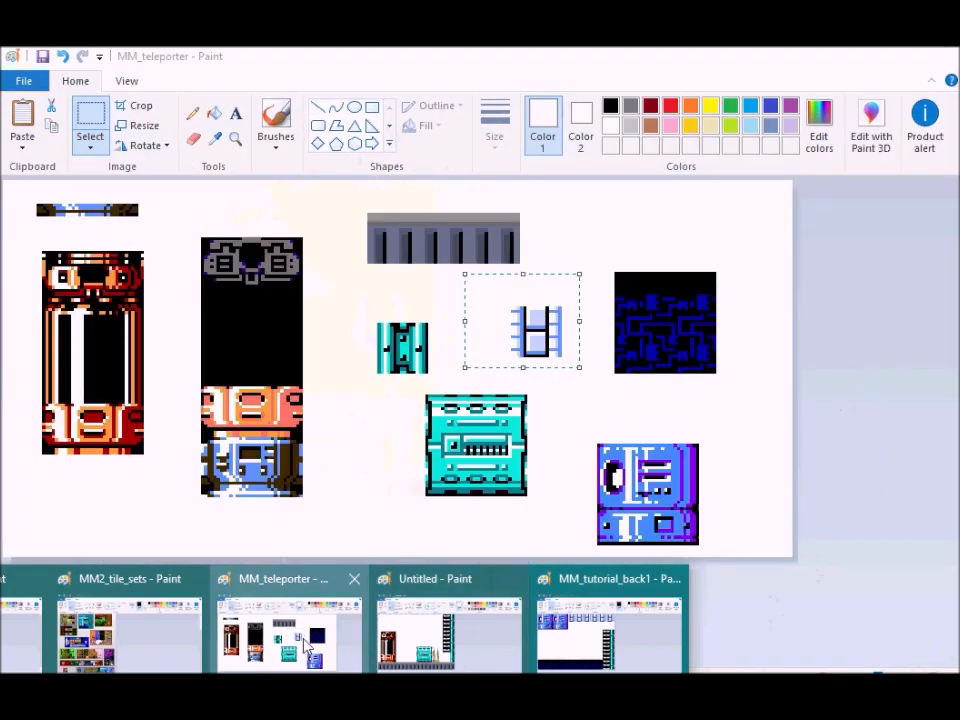
click(307, 646)
mouse_move(318, 672)
click(150, 643)
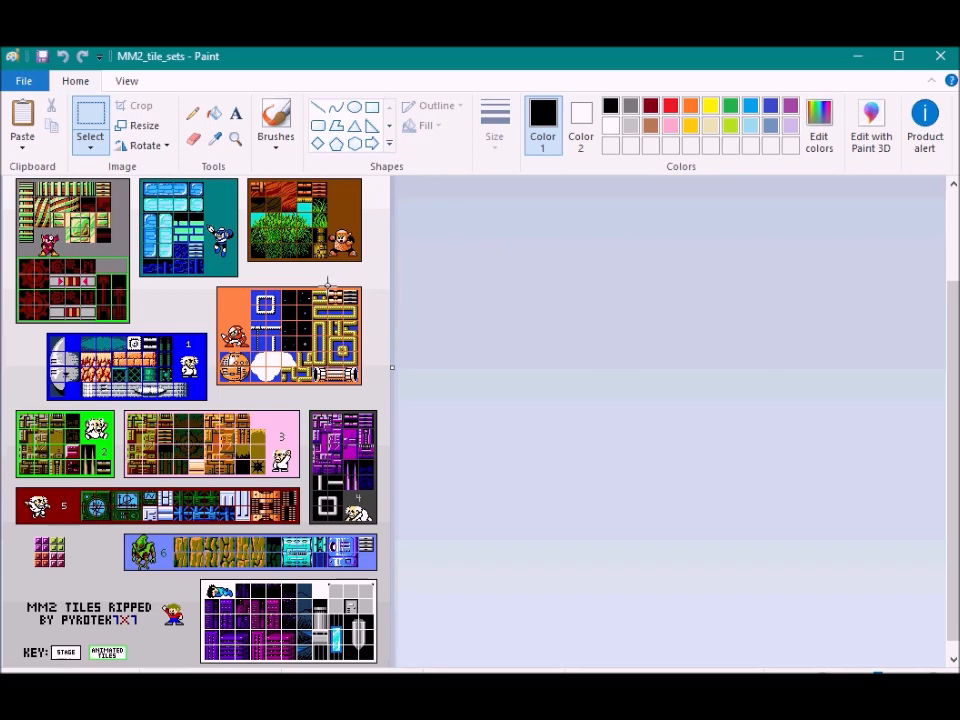
scroll(173, 337, down, 1)
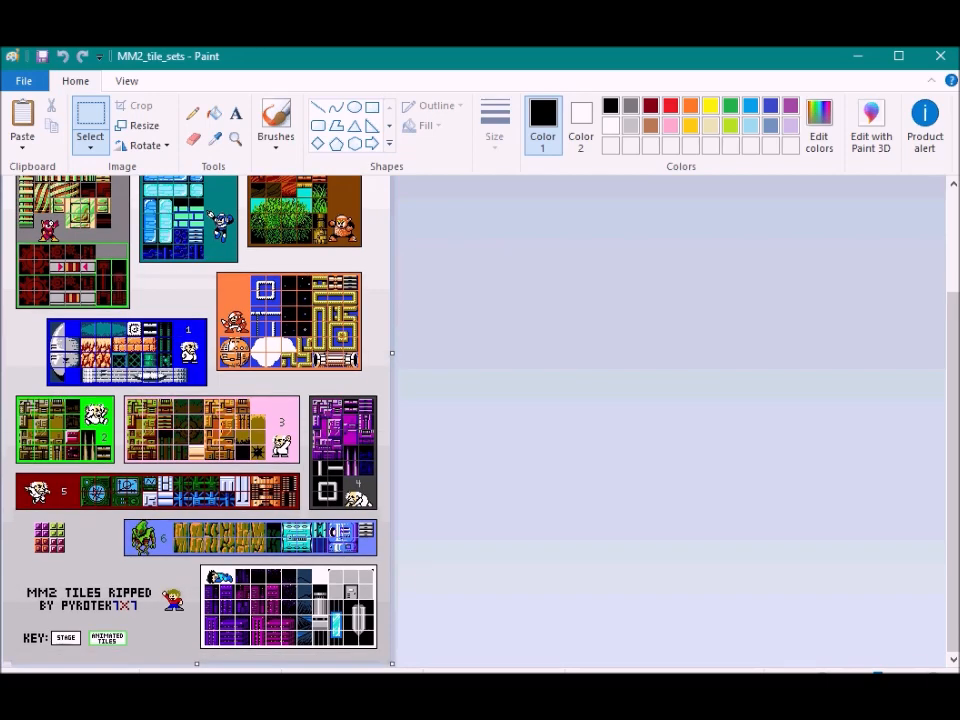
mouse_move(120, 688)
click(20, 638)
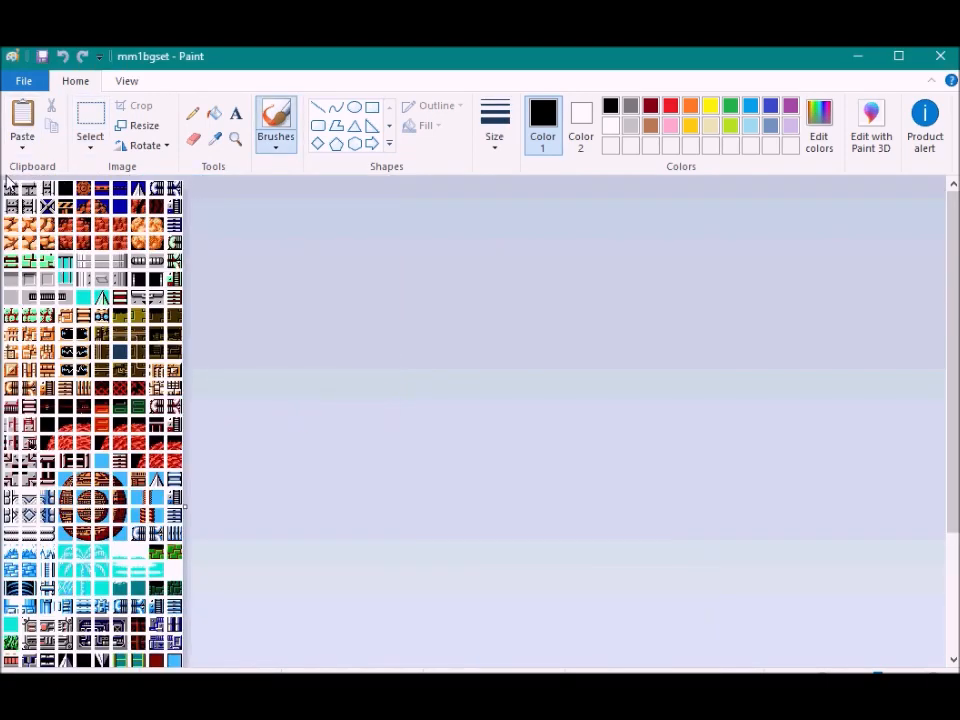
click(90, 118)
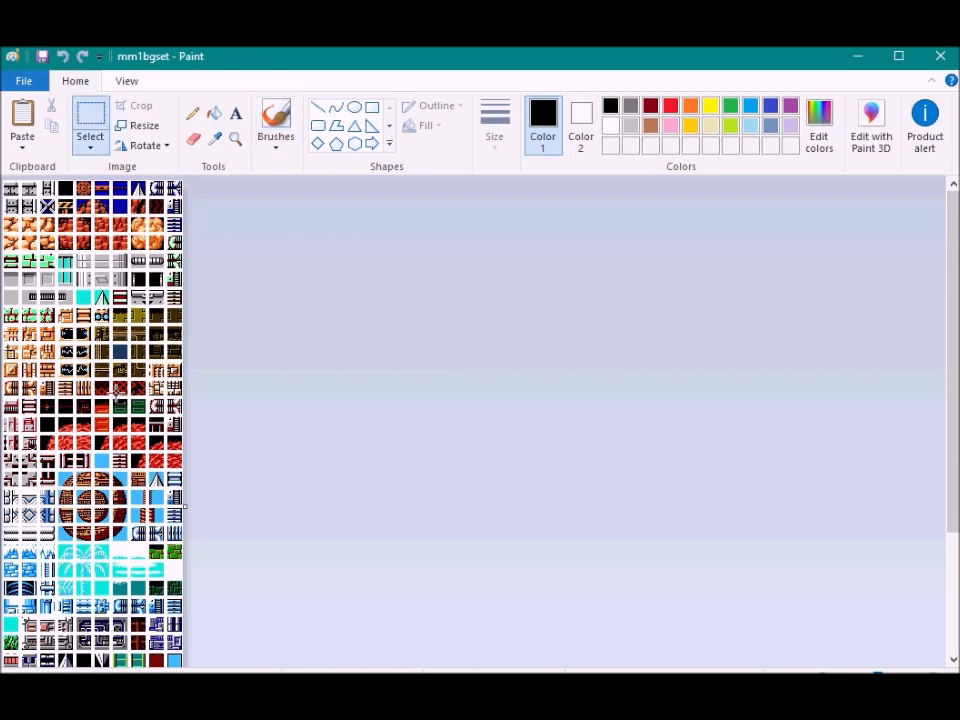
scroll(112, 395, down, 2)
scroll(101, 418, down, 2)
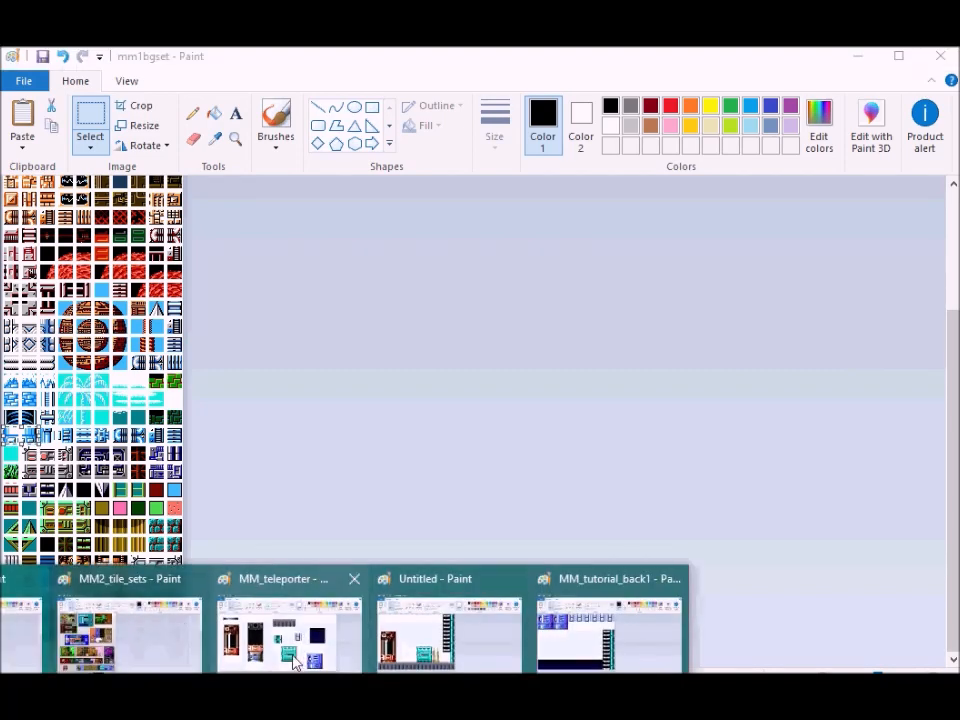
Paste the light-blue tiles into MM_teleporter, enlarge them to 400 percent and place them below the red teleporter
click(296, 650)
key(ctrl+w)
text(400)
key(Return)
drag(85, 206, 85, 538)
click(352, 496)
click(111, 465)
Copy the light-blue tile block into MM_tutorial_back1 and set it on the black floor against the column
drag(43, 489, 167, 551)
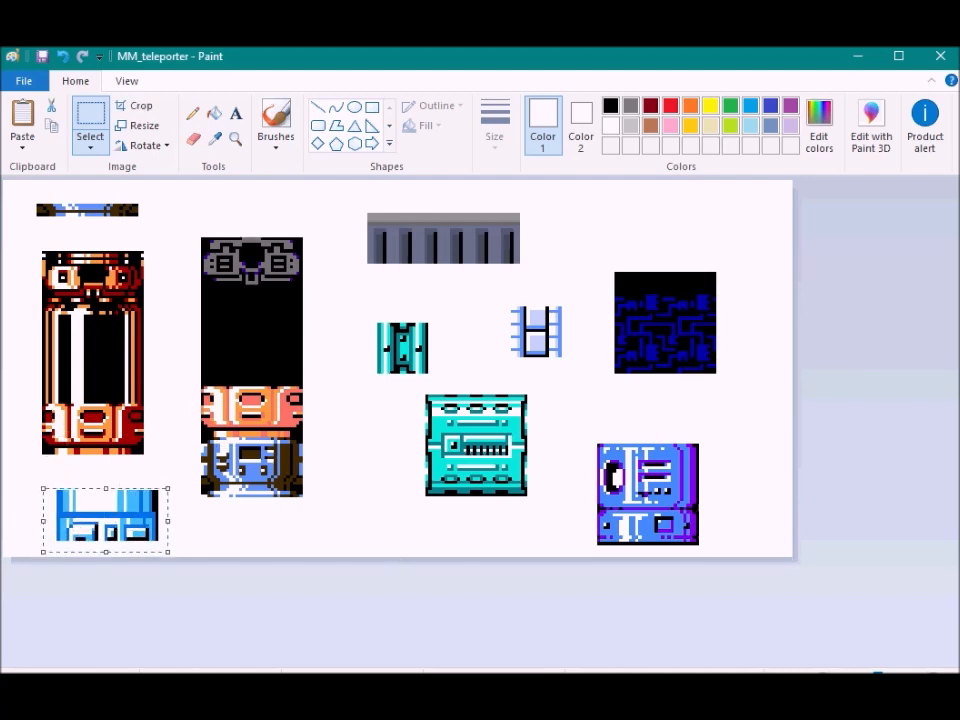
click(600, 640)
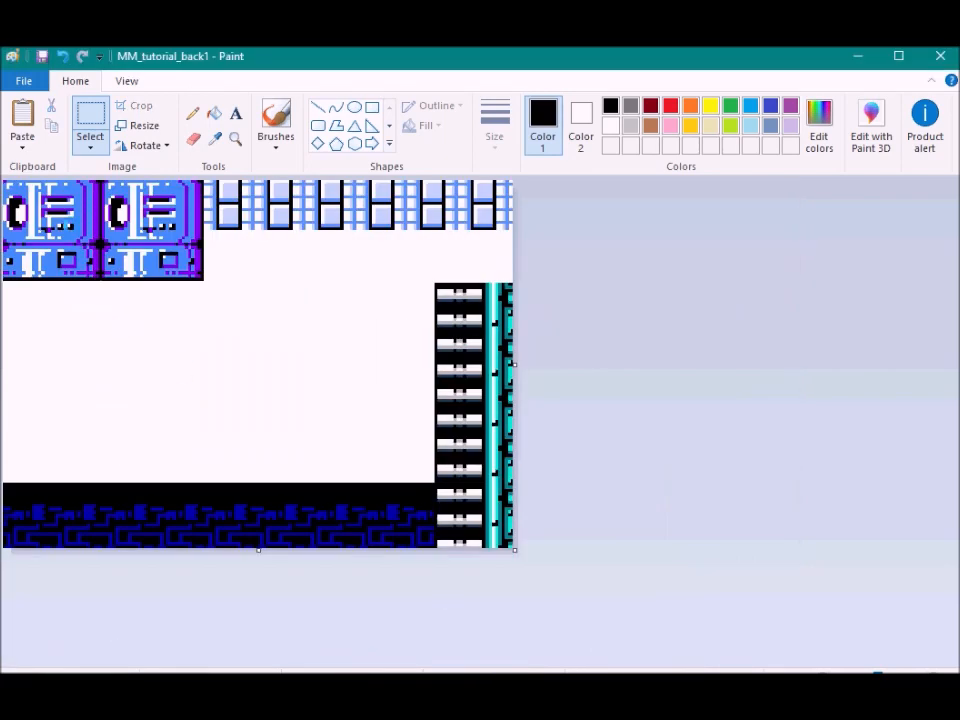
click(298, 650)
key(ctrl+c)
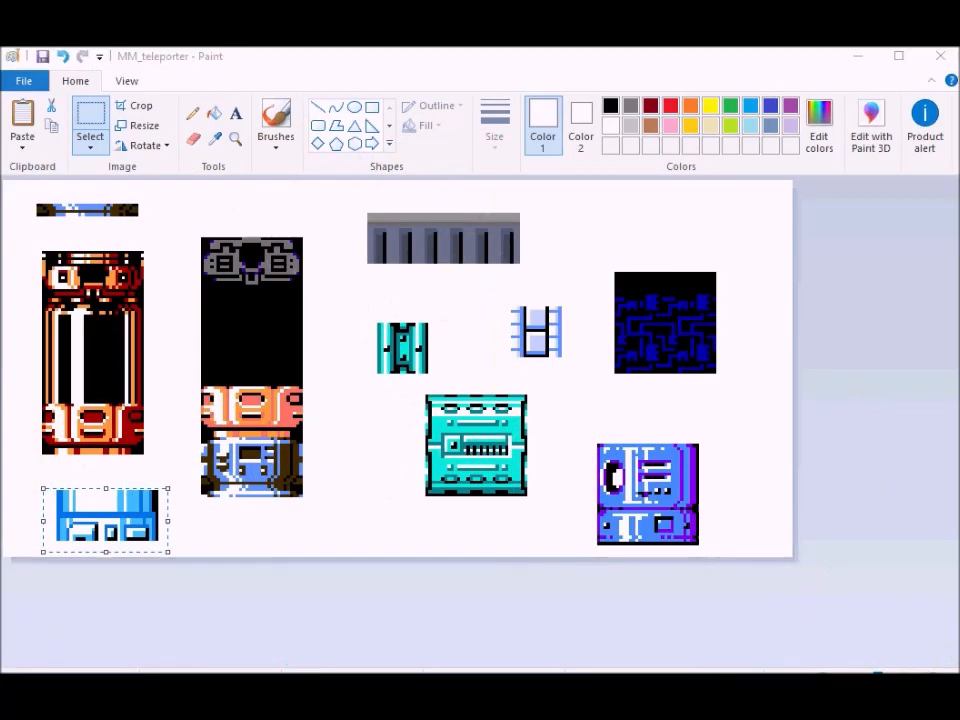
click(600, 640)
key(ctrl+v)
drag(70, 200, 383, 445)
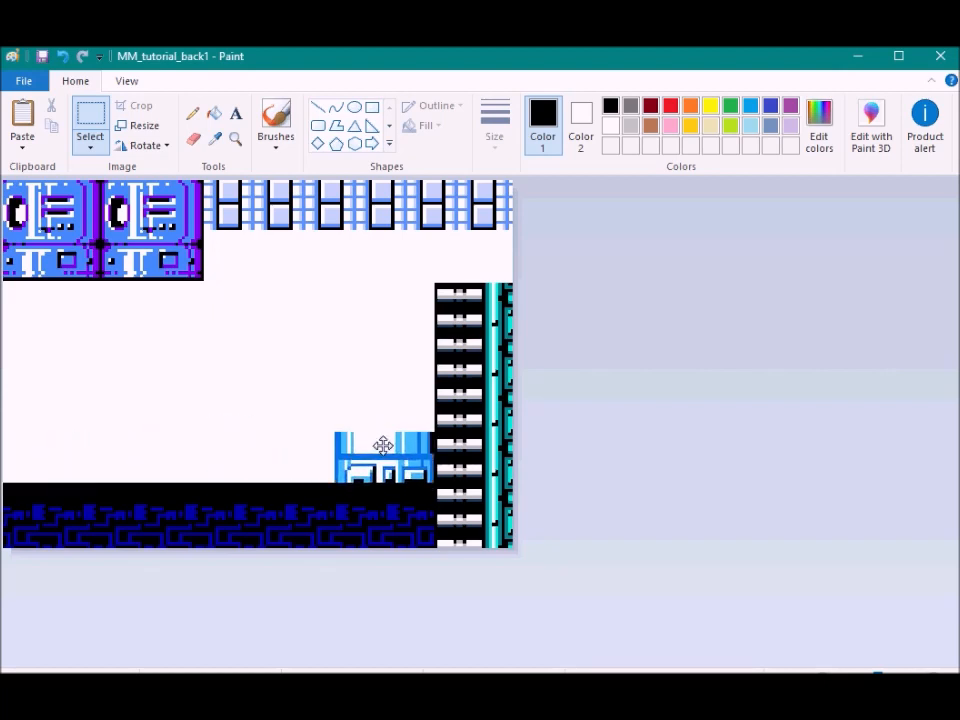
Repeat the light-blue tile block leftward along the floor until the row reaches the canvas's left edge
key(ctrl+v)
drag(76, 194, 306, 443)
key(ctrl+v)
drag(51, 189, 65, 455)
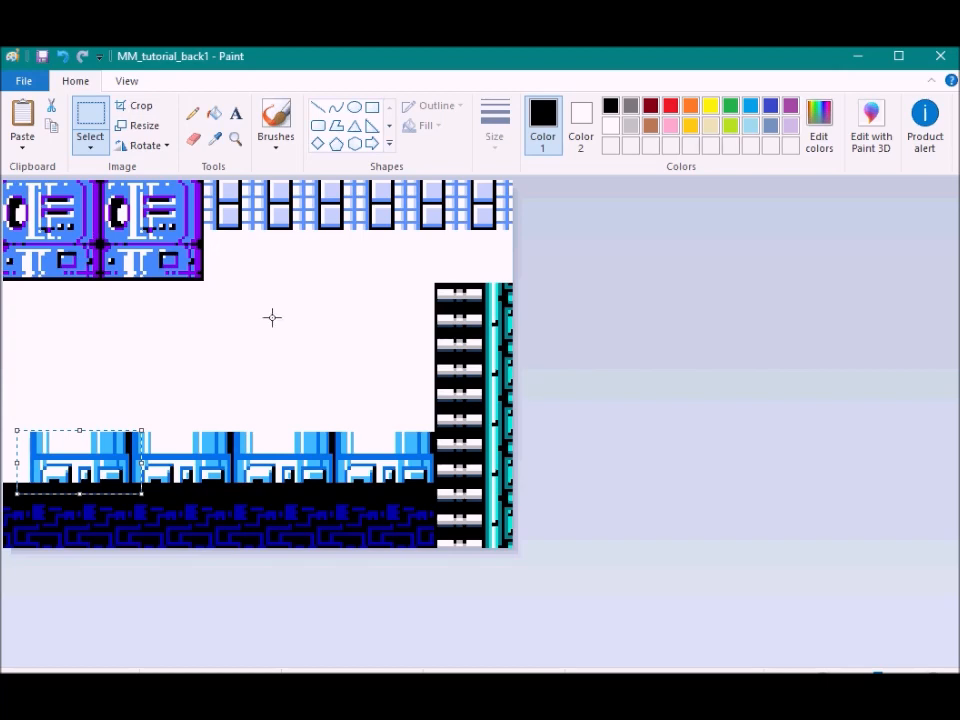
drag(47, 457, 29, 443)
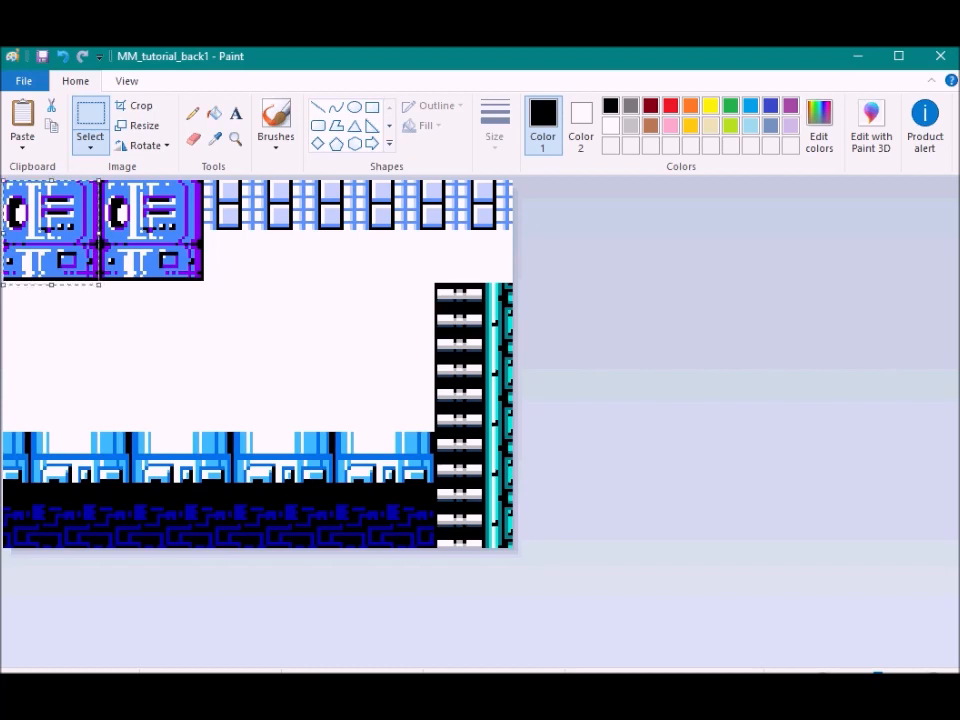
Delete the leftmost blue machine from the upper-left corner of the canvas
key(Delete)
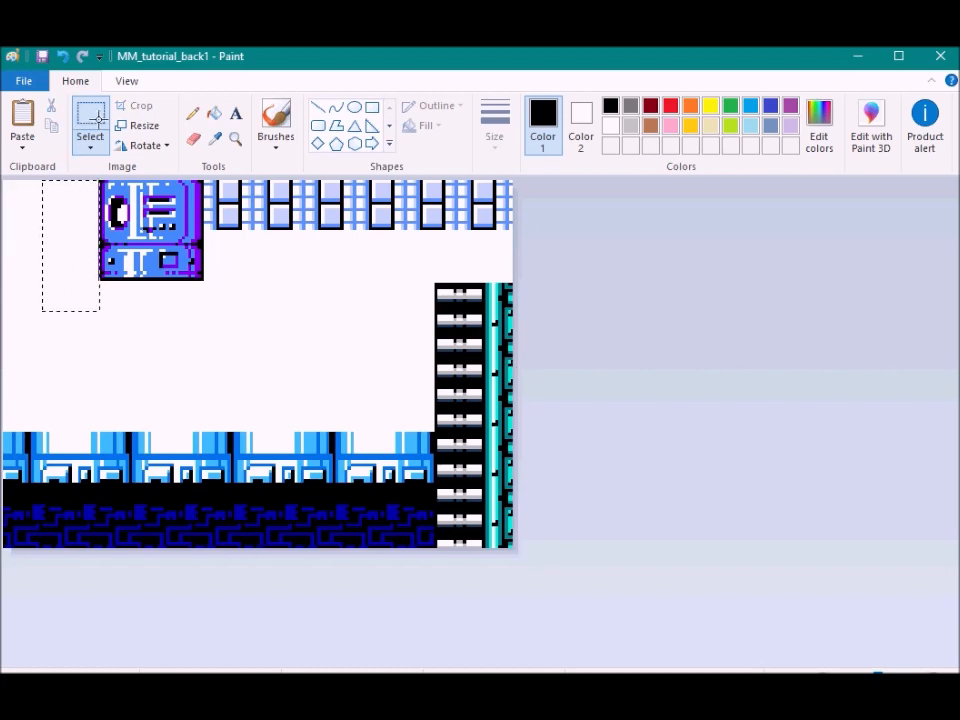
drag(100, 119, 99, 121)
key(Delete)
Copy the tall dark teleporter from MM_teleporter and stand it on the light-blue row at MM_tutorial_back1's left edge
click(289, 632)
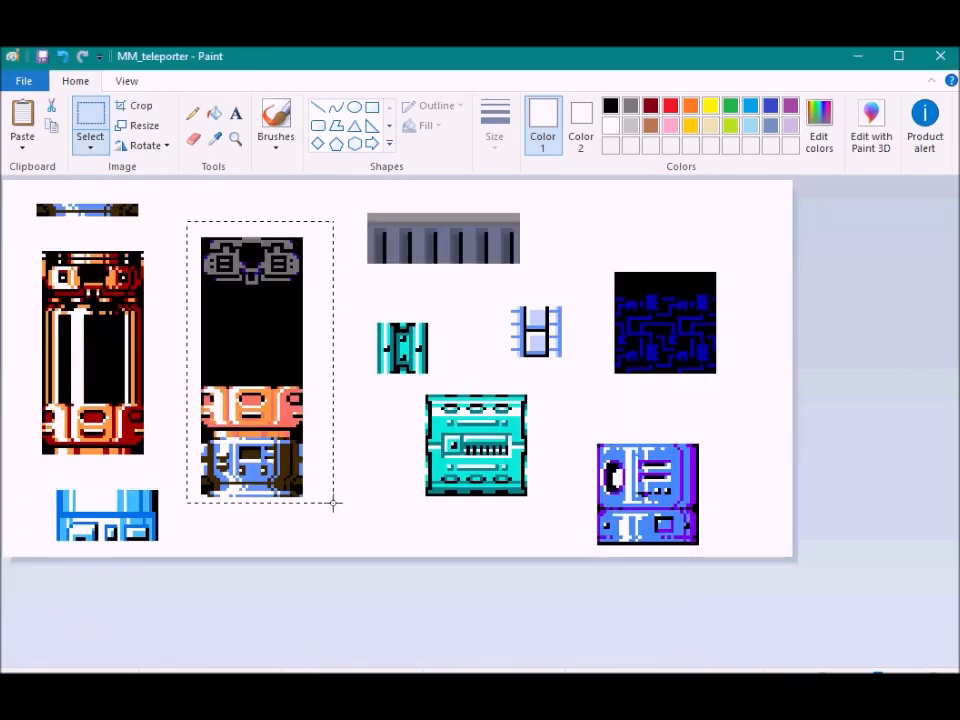
drag(333, 504, 334, 503)
key(ctrl+c)
click(295, 688)
click(612, 630)
key(ctrl+v)
drag(94, 338, 73, 311)
click(371, 287)
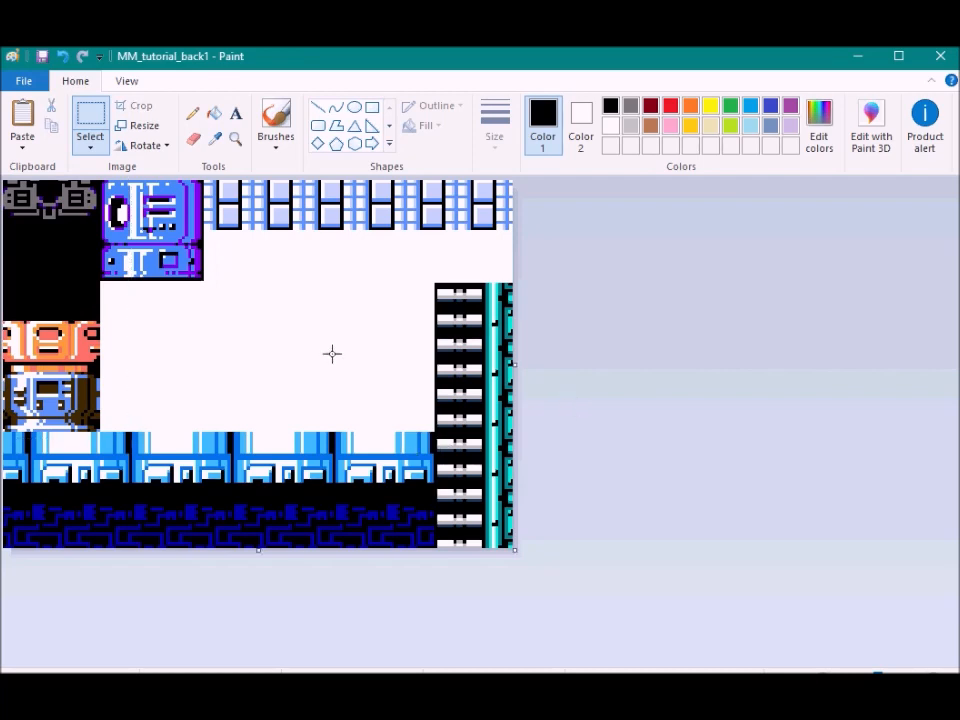
Try filling the empty background with black, and undo the fill
click(214, 113)
click(172, 325)
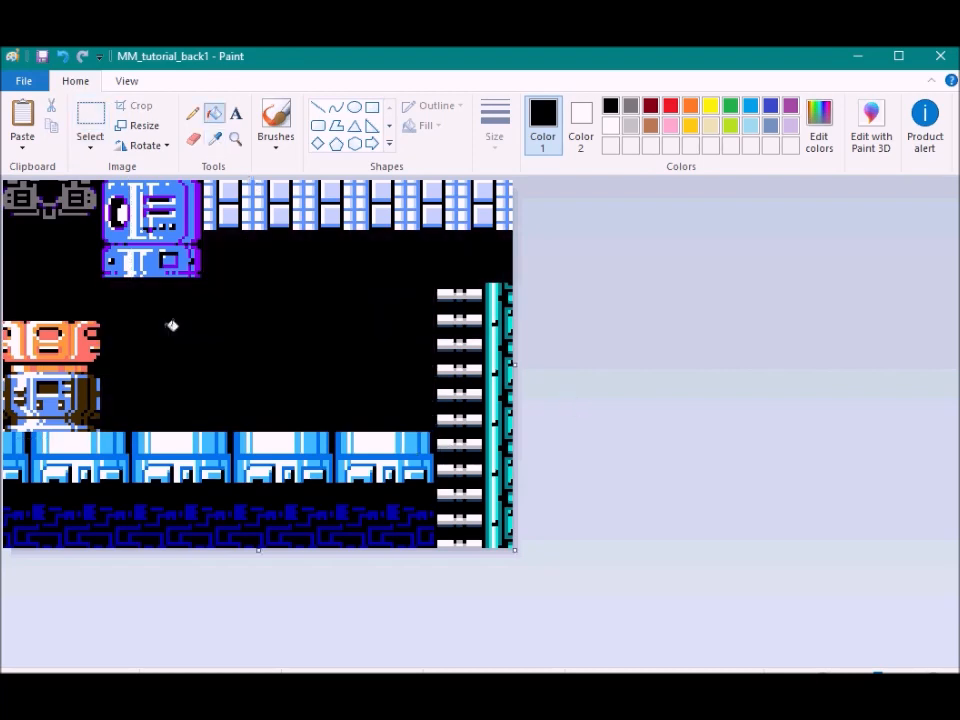
key(ctrl+z)
Look through the MM2_tile_sets and mm1bgset sheets for a suitable background tile
click(245, 690)
click(157, 657)
click(245, 690)
click(24, 645)
scroll(73, 237, up, 4)
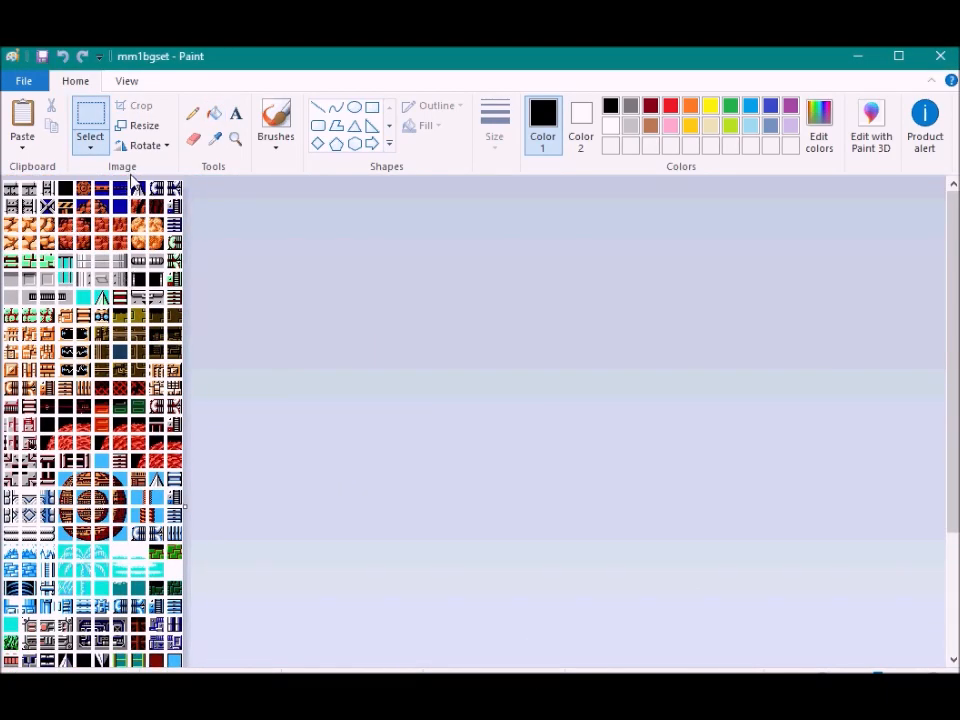
scroll(65, 205, down, 4)
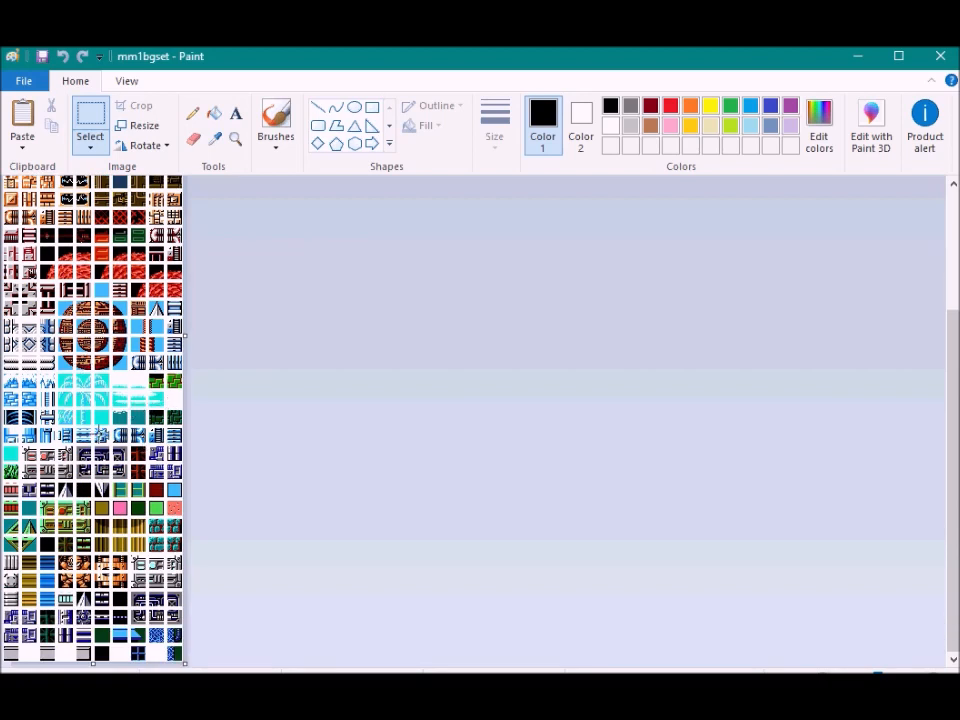
Return to MM_tutorial_back1 and fill the scene's empty background with black
click(300, 688)
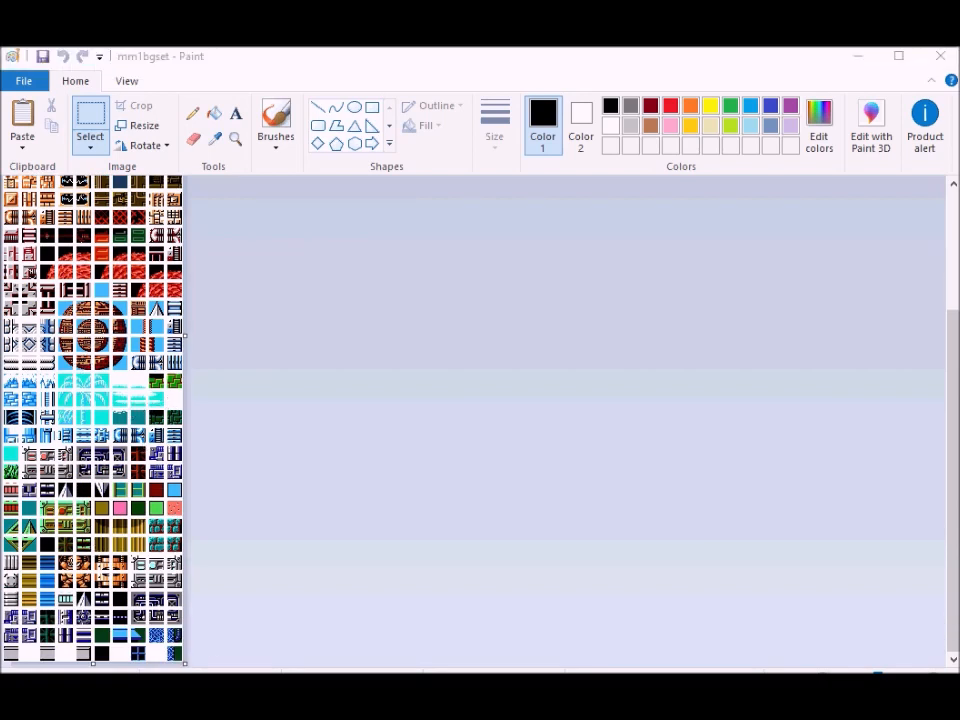
click(606, 664)
click(242, 303)
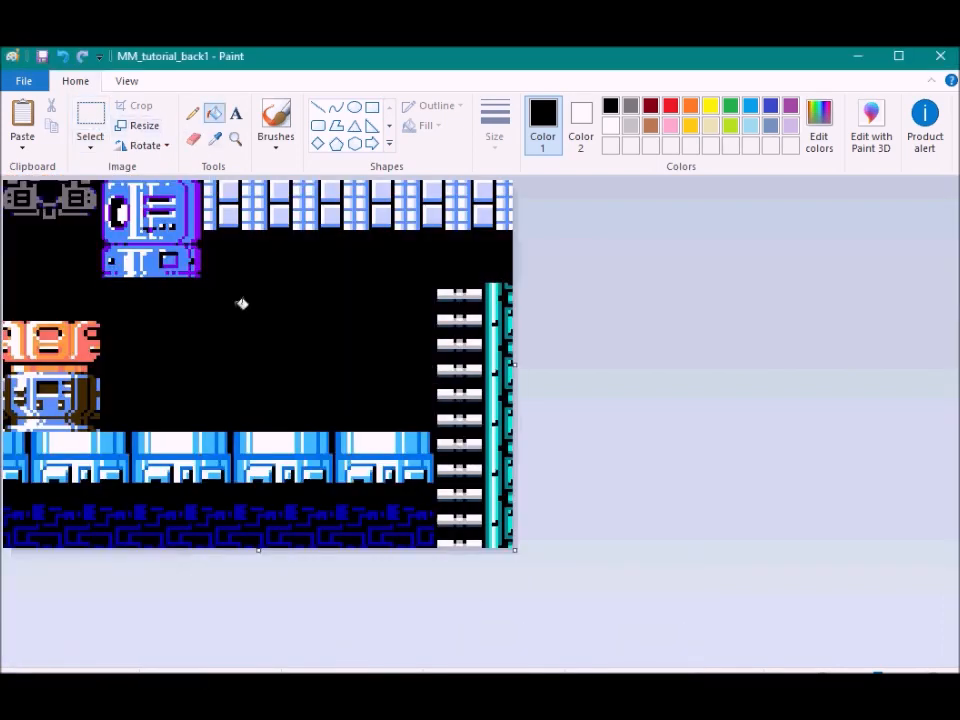
Save the finished scene as a separate PNG file named MM_tutorial_back2
click(23, 81)
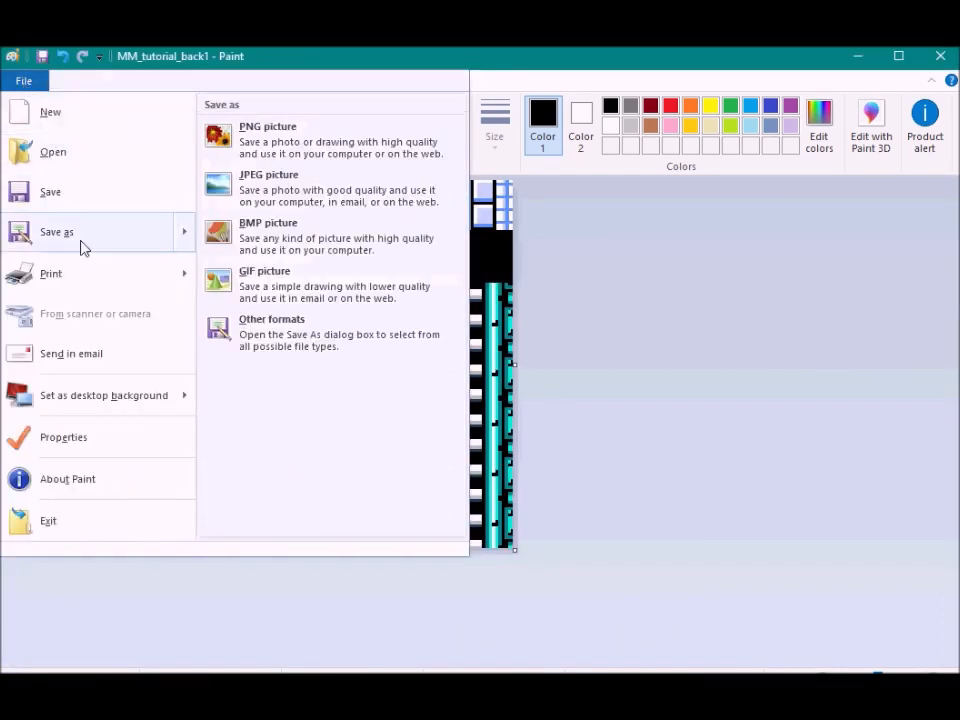
click(81, 247)
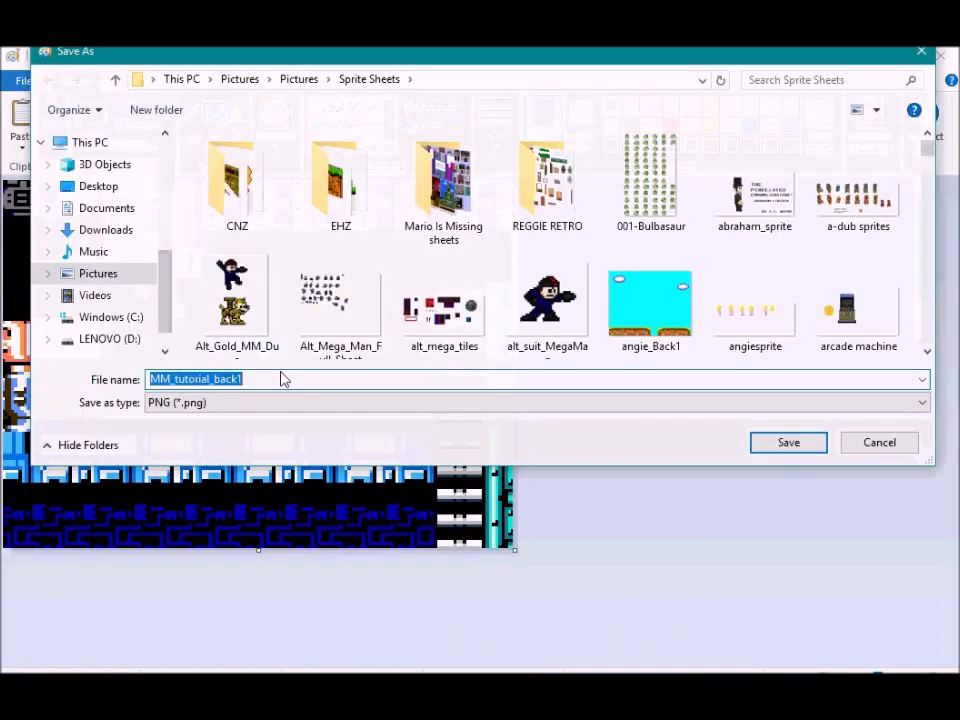
click(281, 377)
key(BackSpace)
text(2)
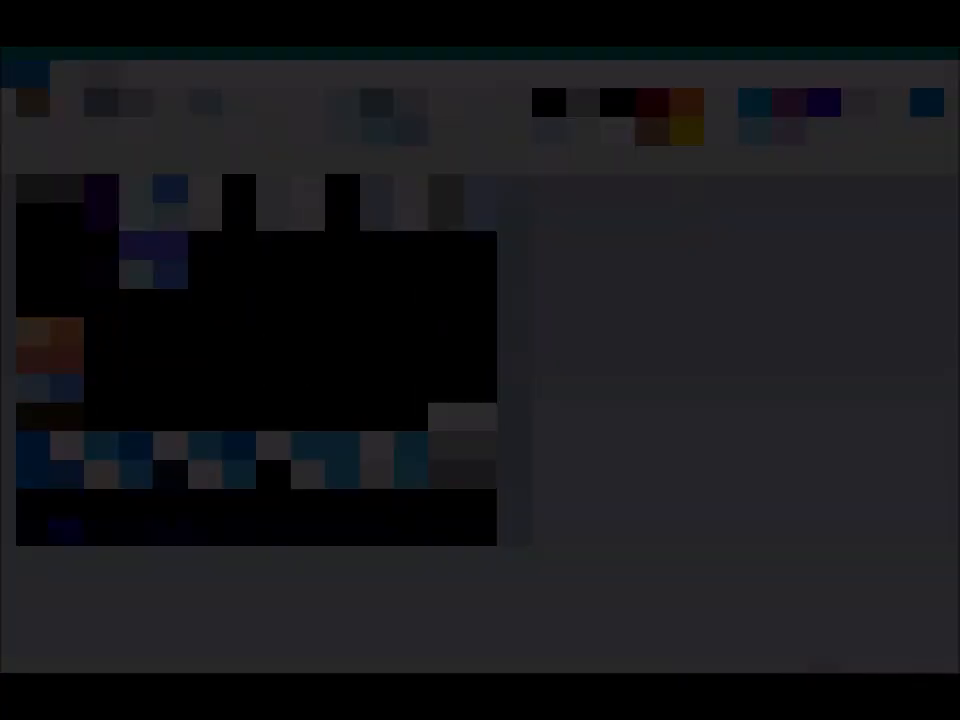